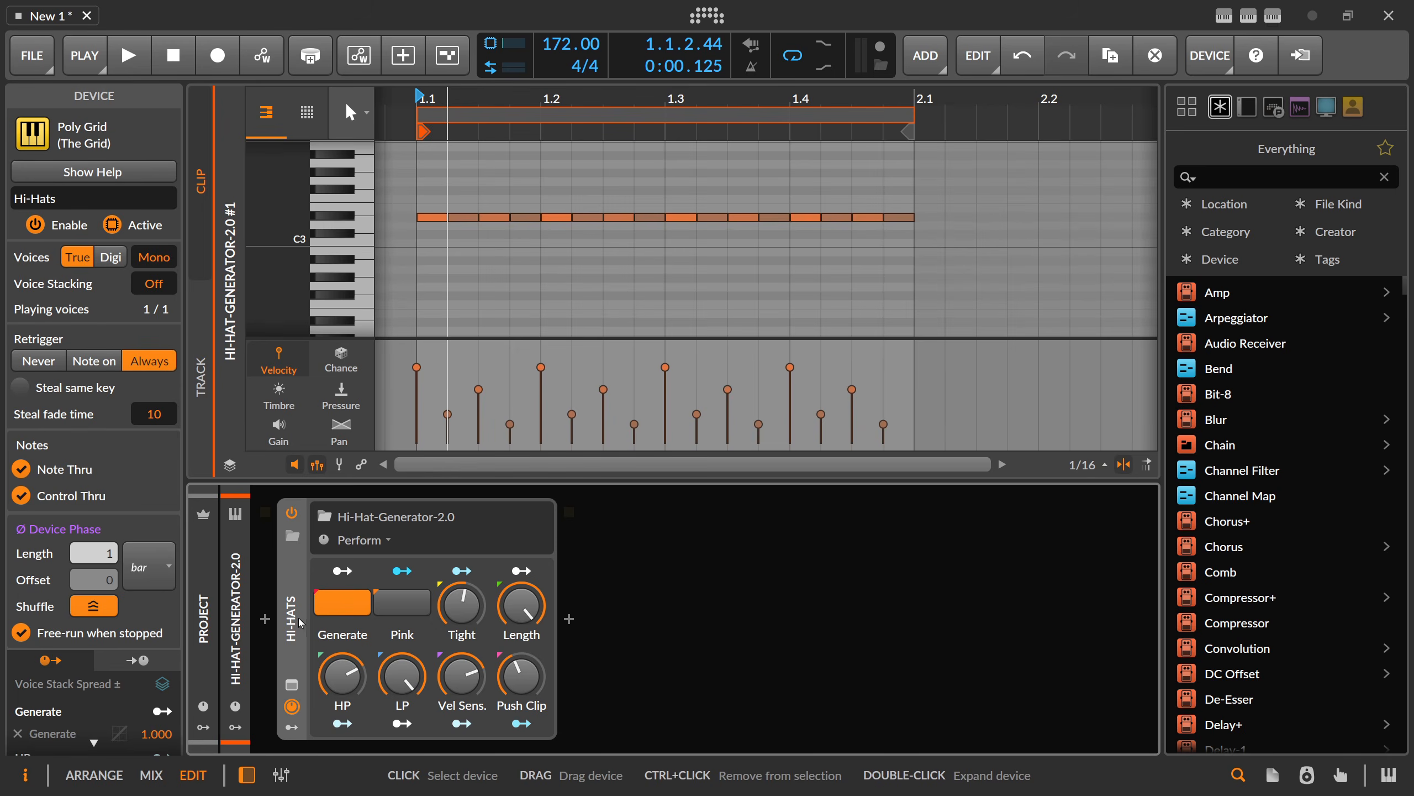
Expand the Hi-Hats device, examine its FX chain with the FX Layer's fourth DNB-HiHat layer and the Over device, and collapse it
double_click(299, 622)
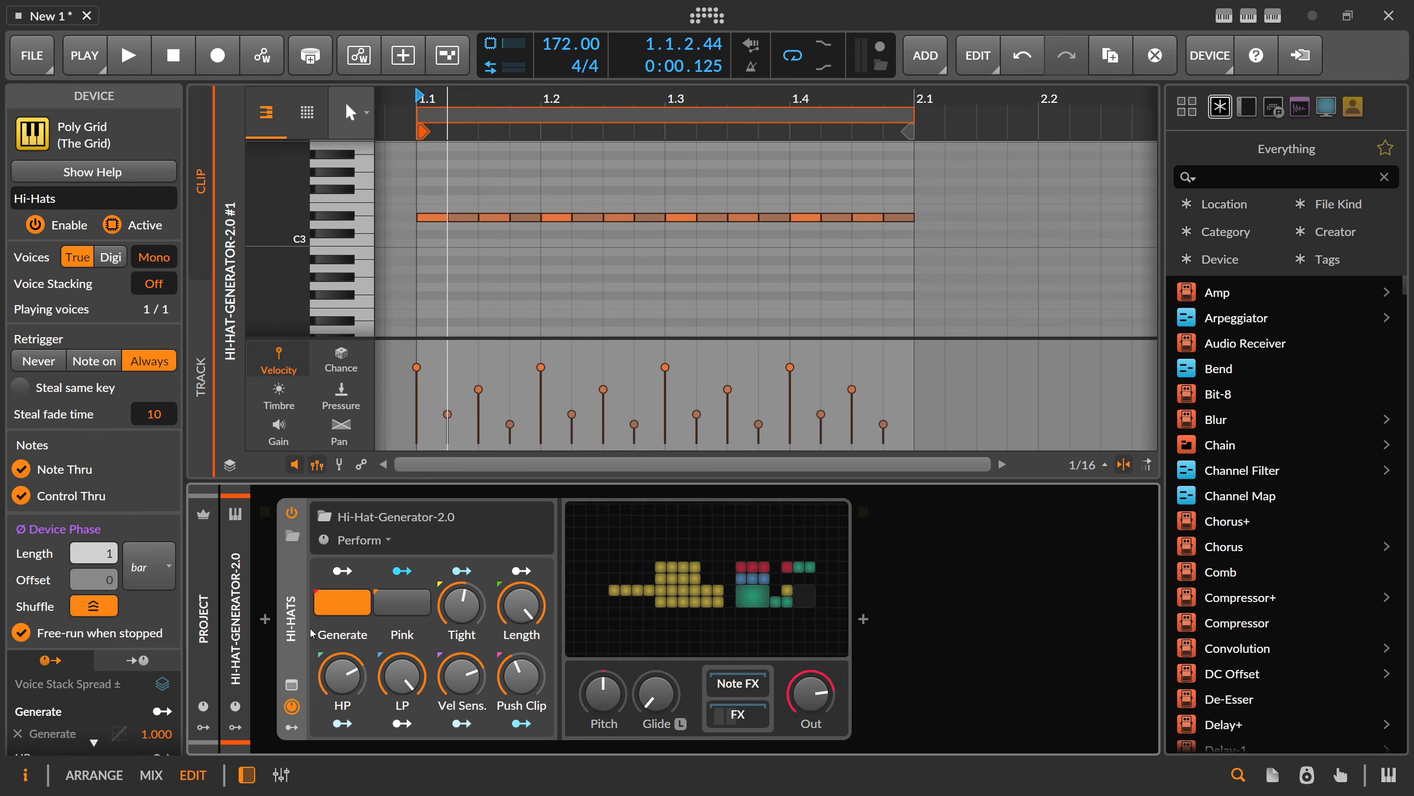
click(747, 715)
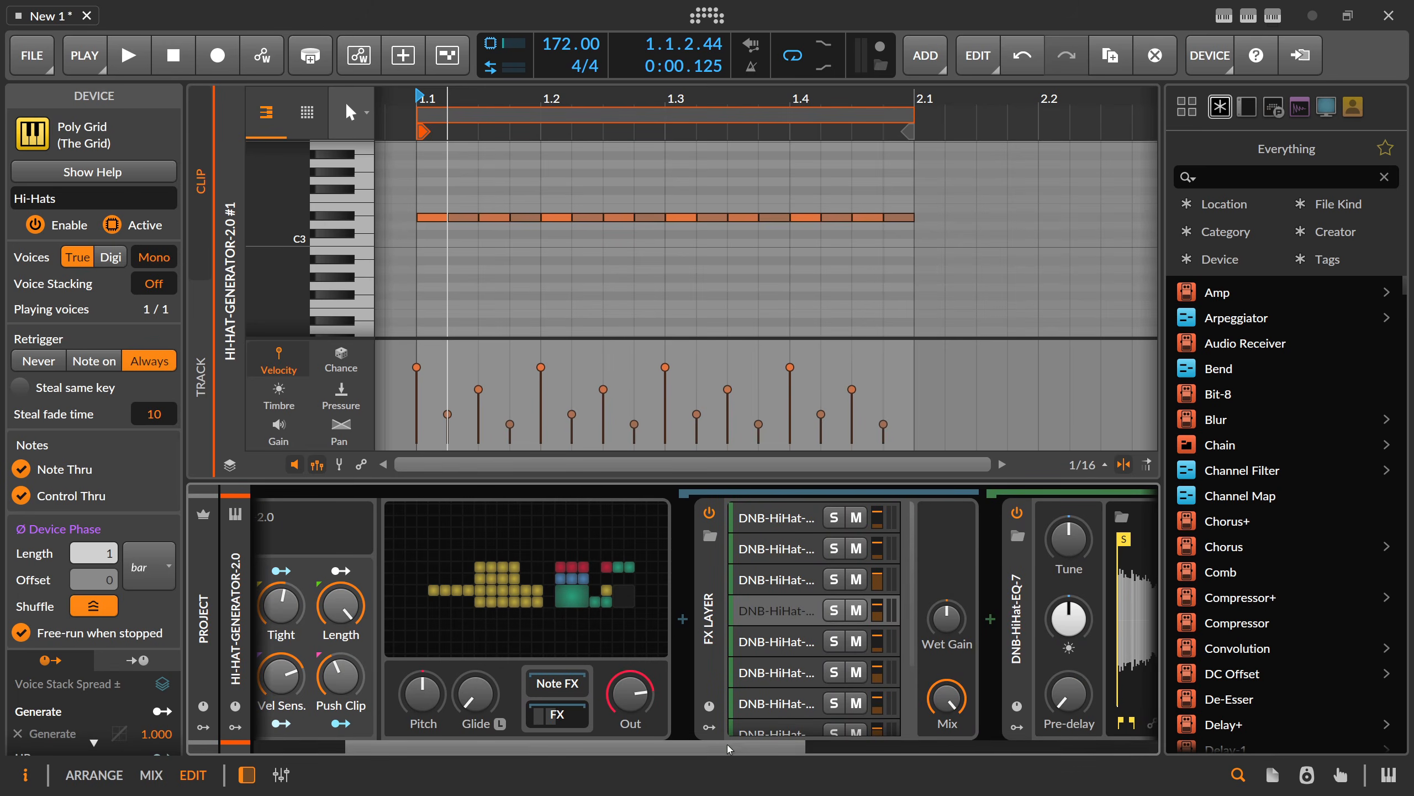
drag(740, 746, 917, 747)
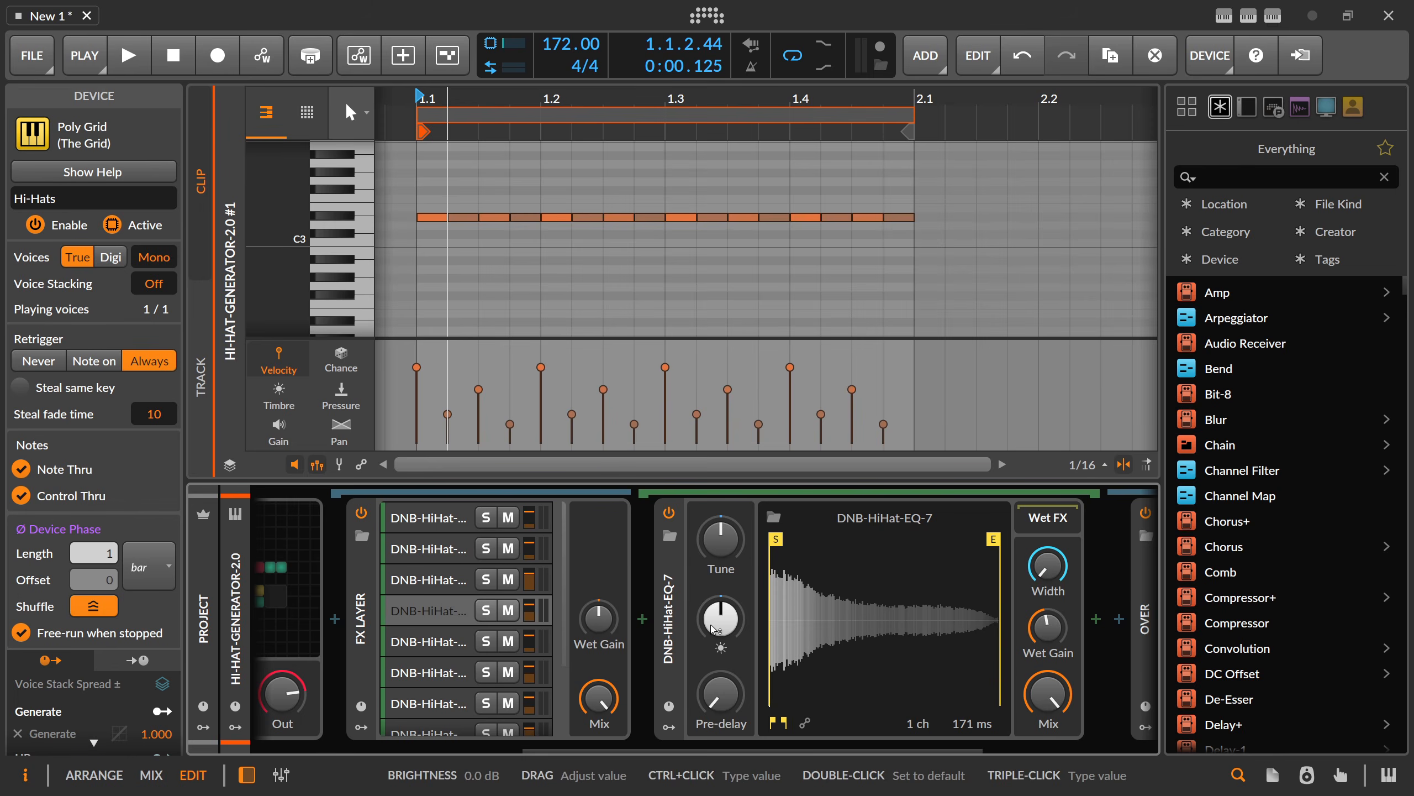
click(458, 609)
click(458, 610)
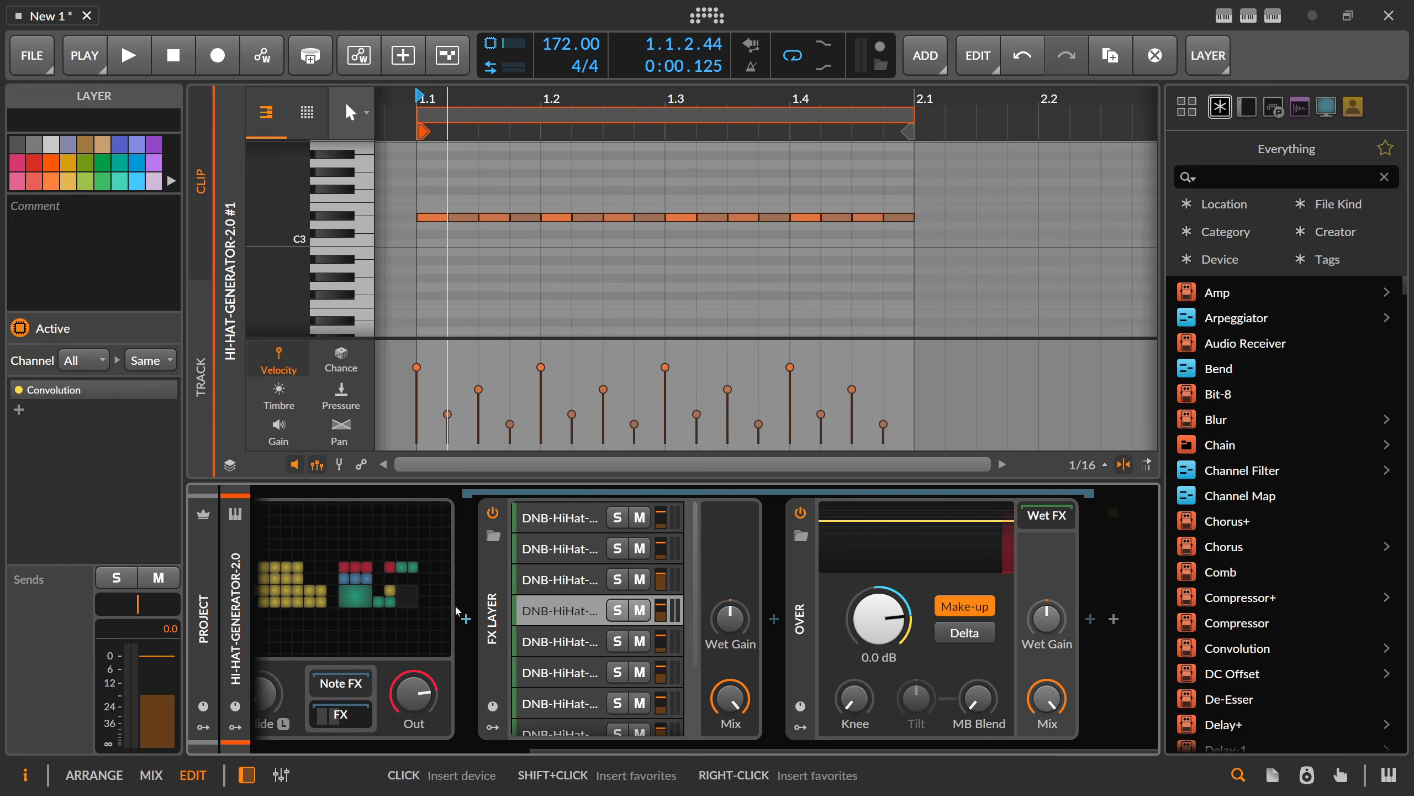
drag(658, 753, 381, 752)
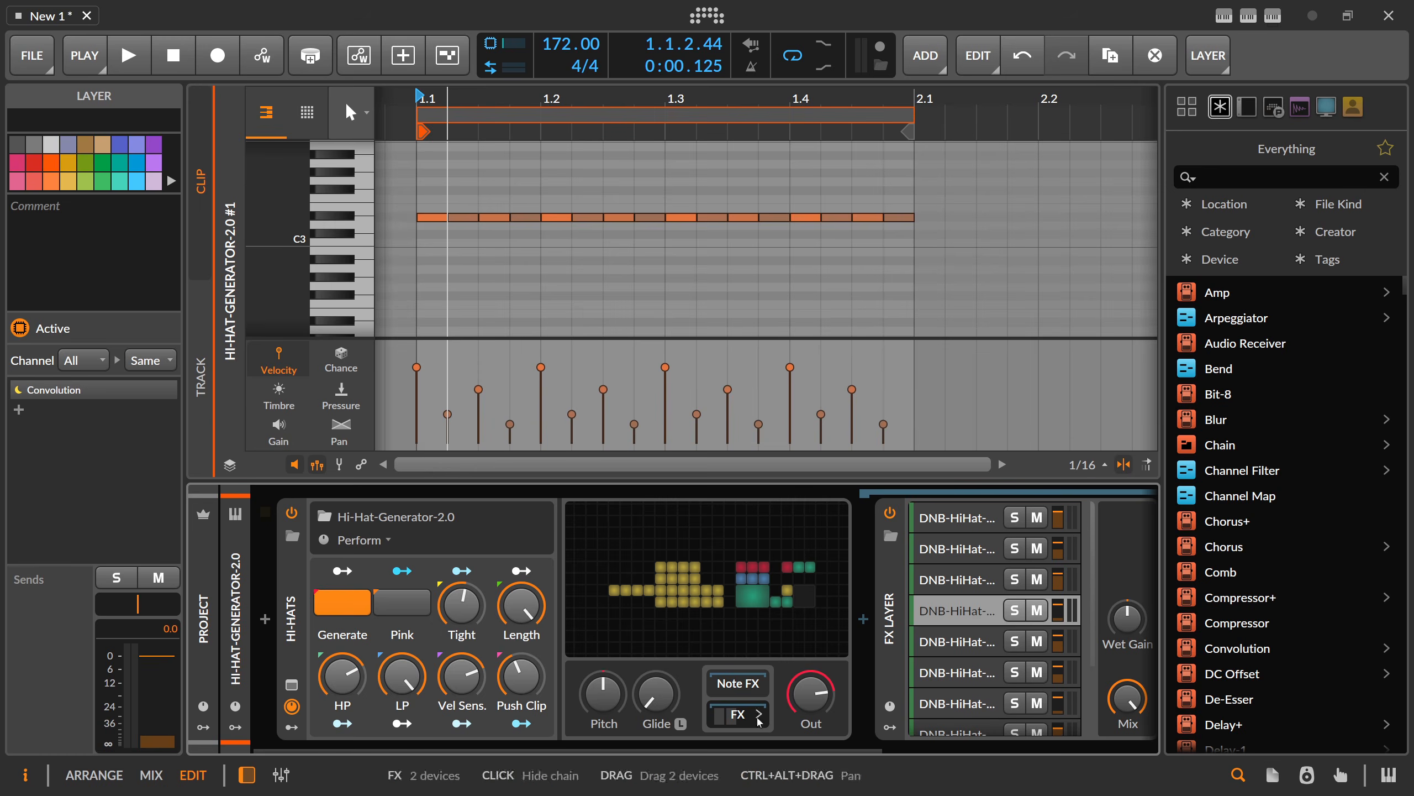
click(292, 633)
double_click(292, 633)
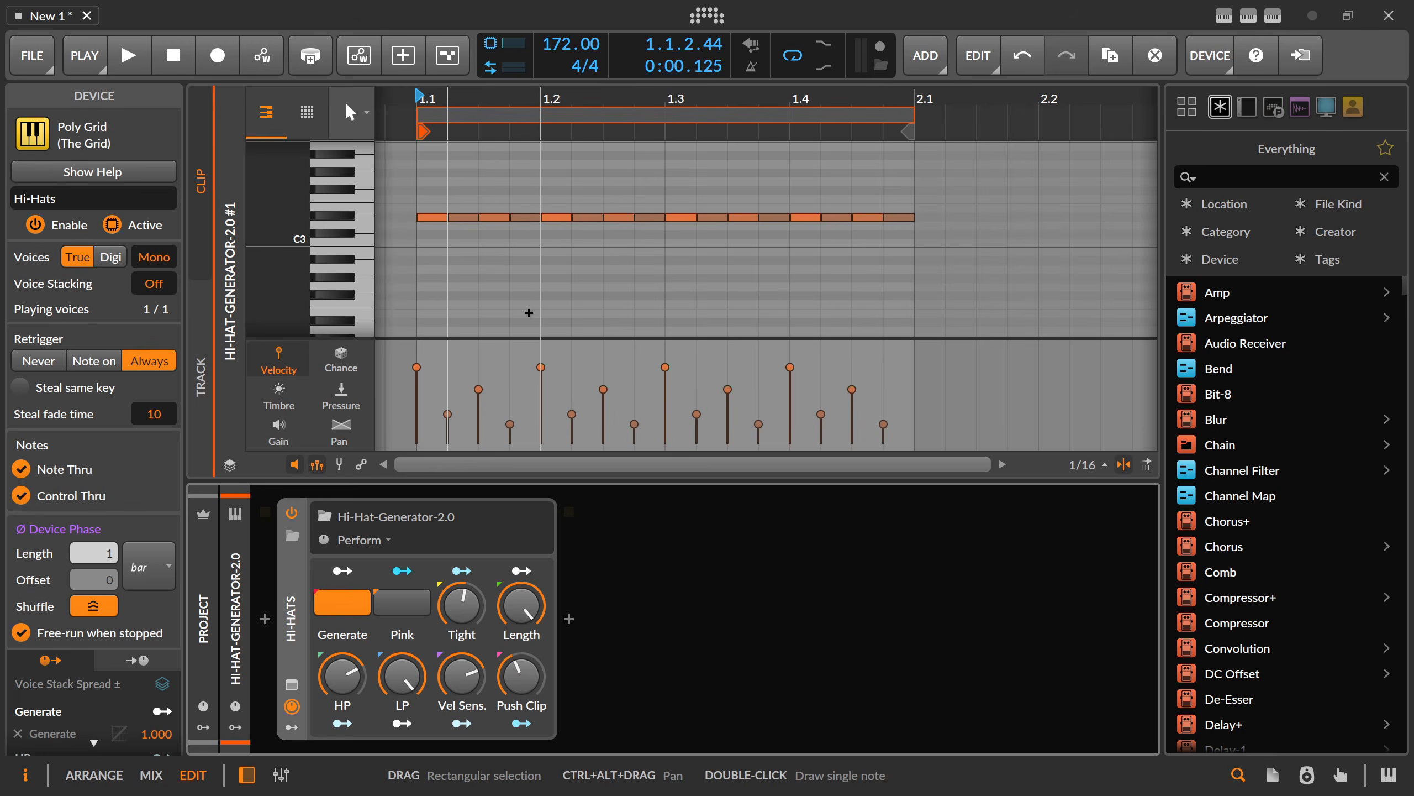
Select all the notes in the clip, play back the hi-hat pattern, and clear the selection
click(523, 262)
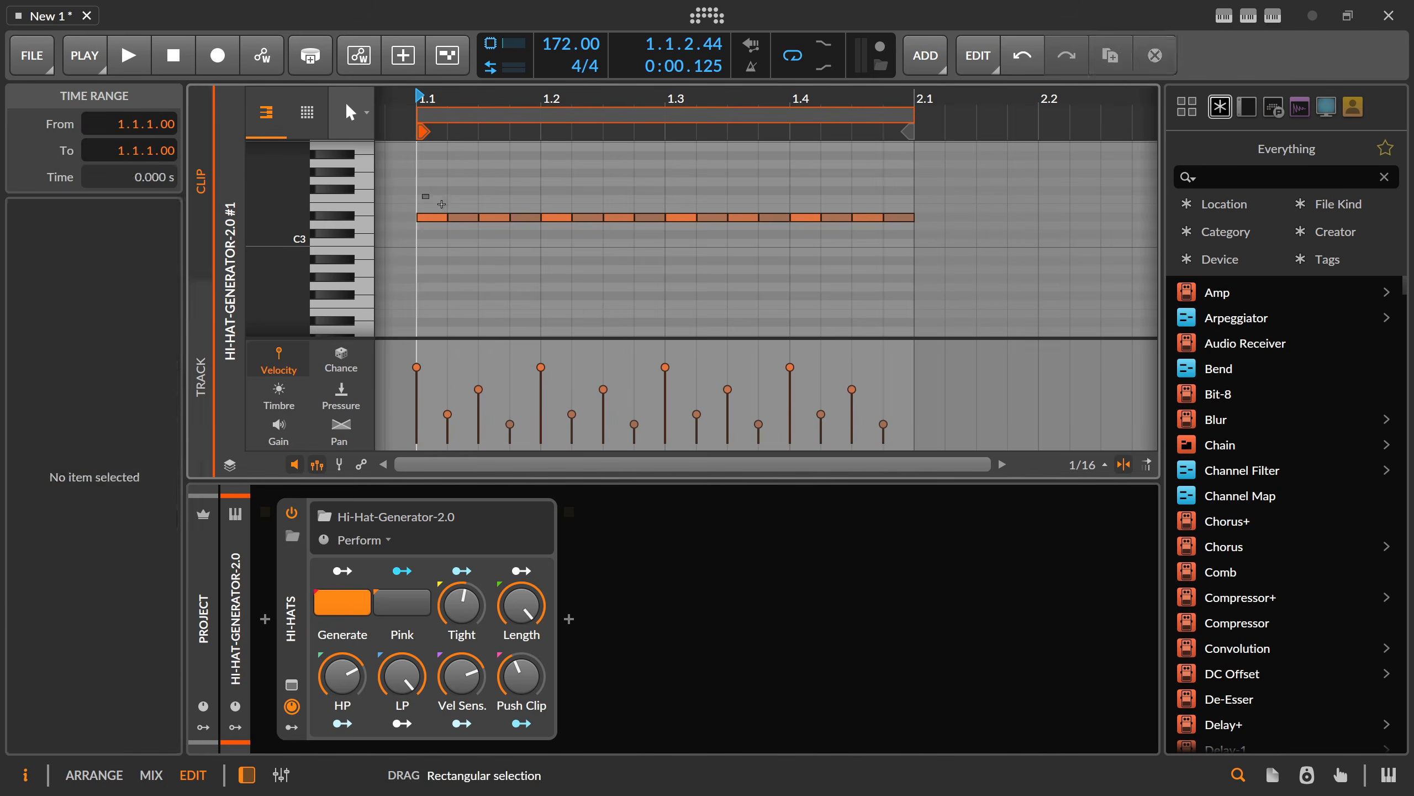
key(ctrl+a)
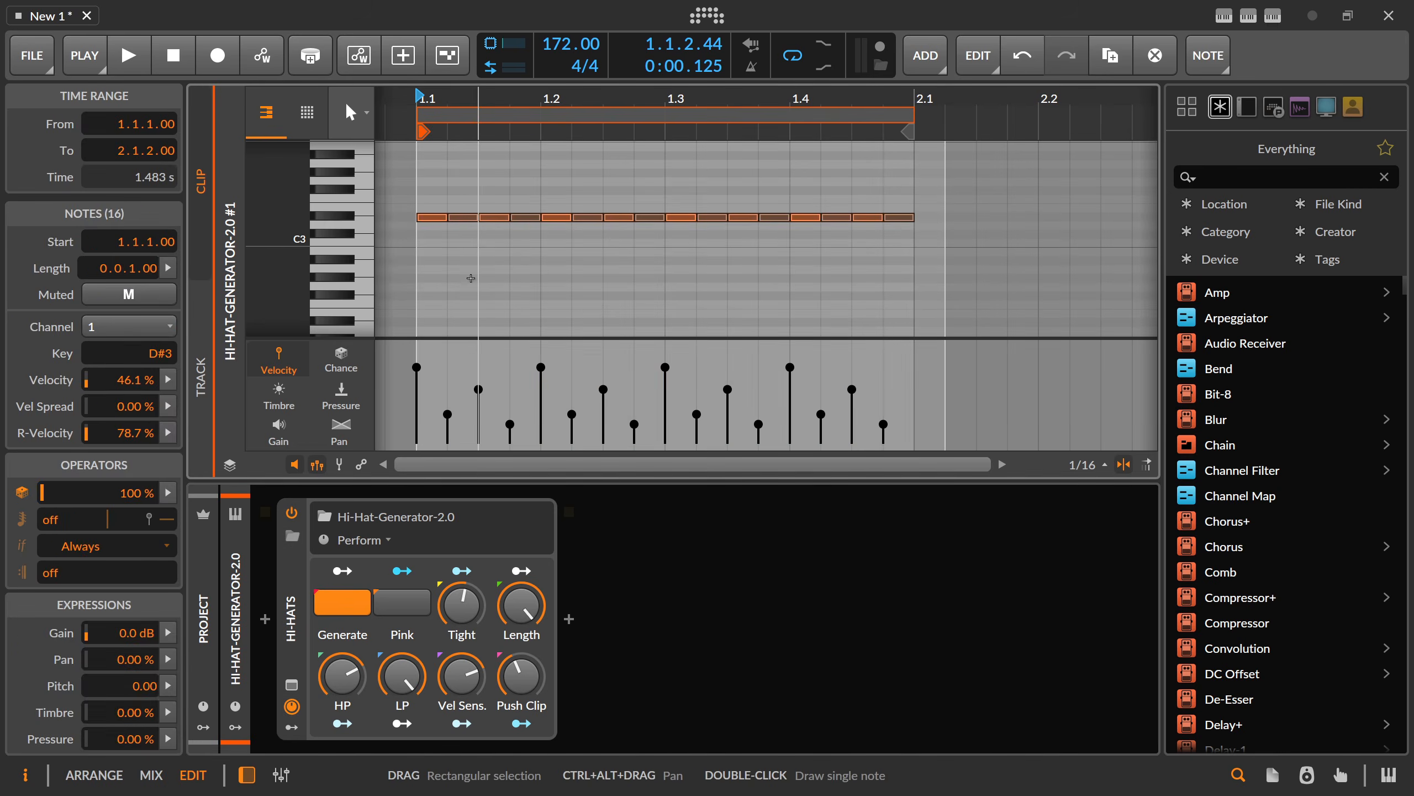
key(space)
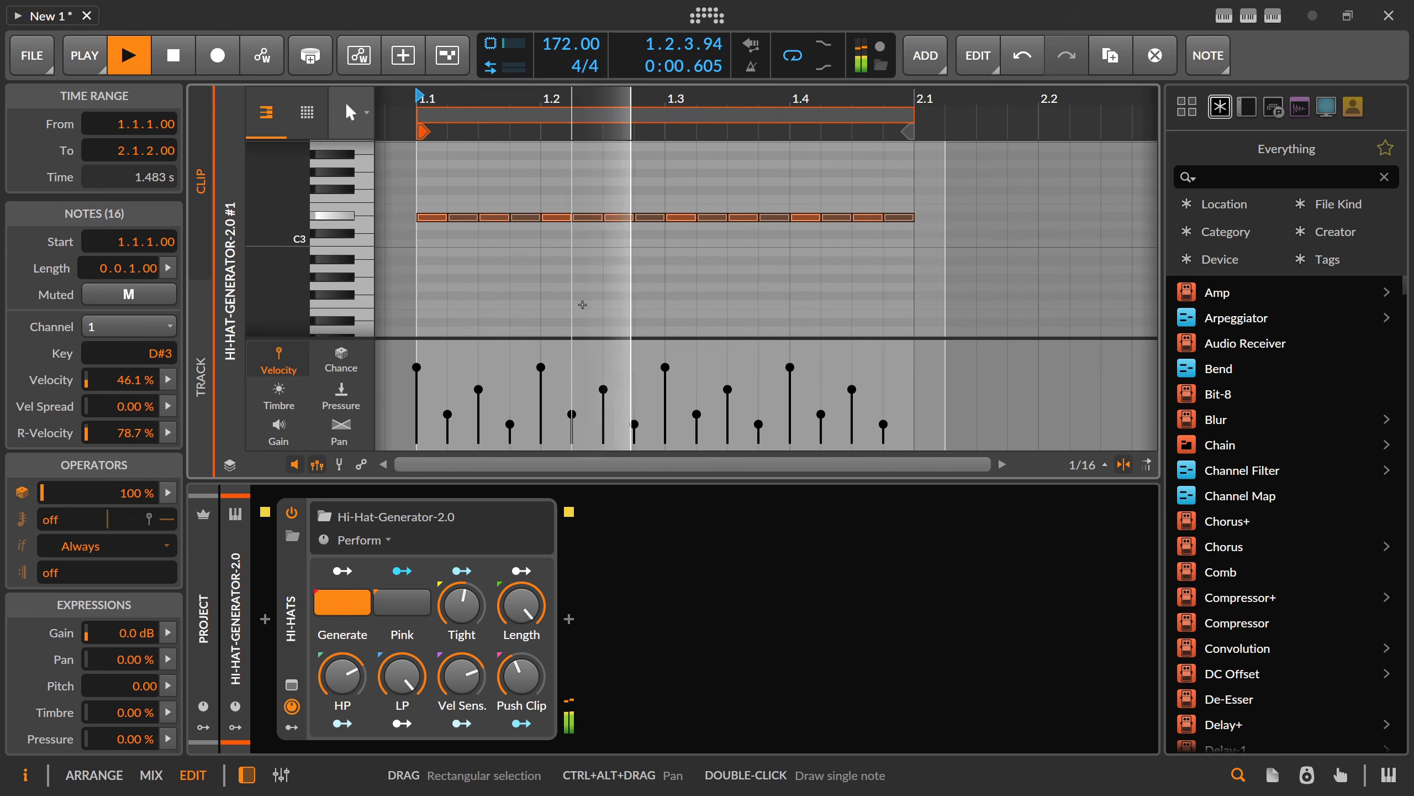
key(space)
click(515, 295)
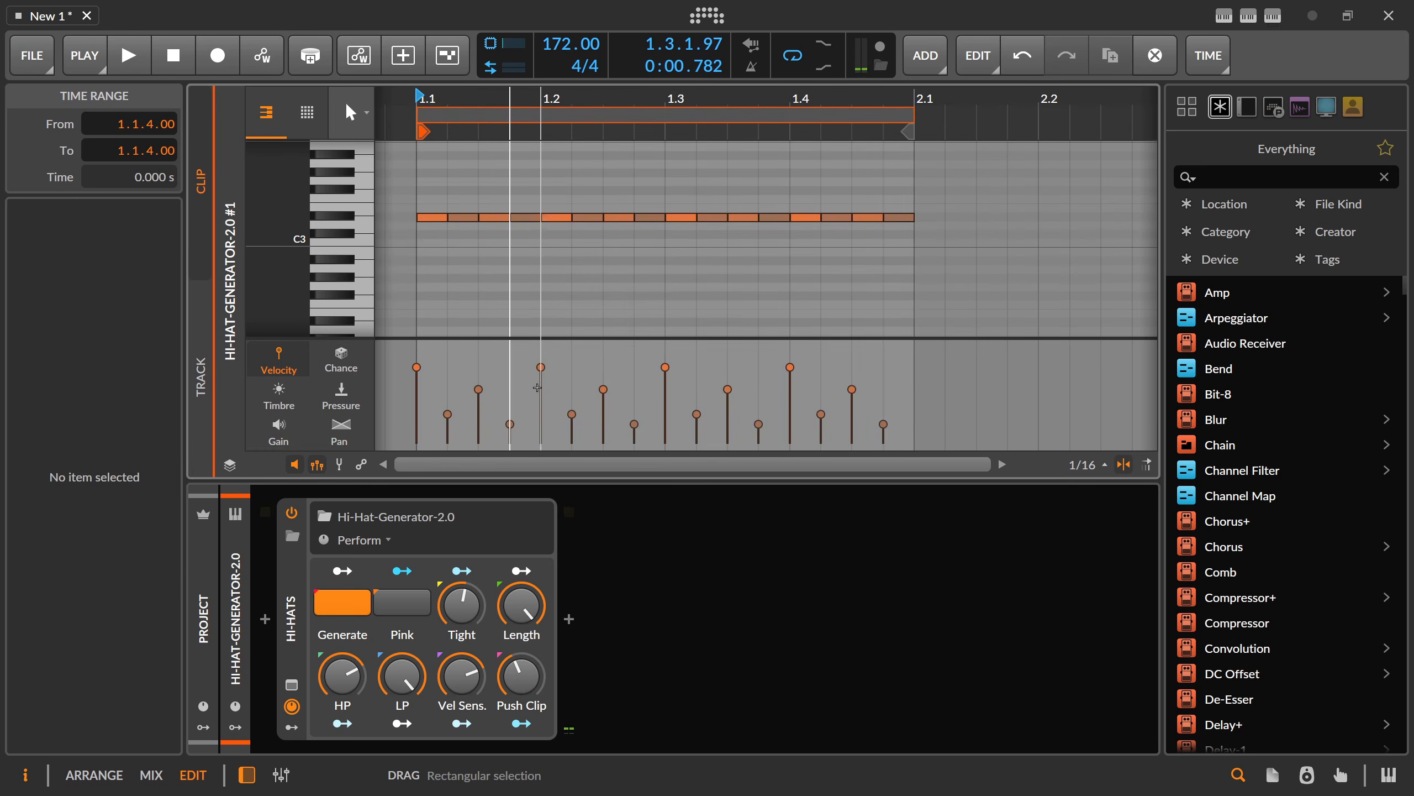
Set the second note's velocity to 27.4 % and audition the pattern
mouse_move(448, 414)
mouse_down()
mouse_move(448, 438)
mouse_move(447, 346)
mouse_move(447, 417)
mouse_up()
key(space)
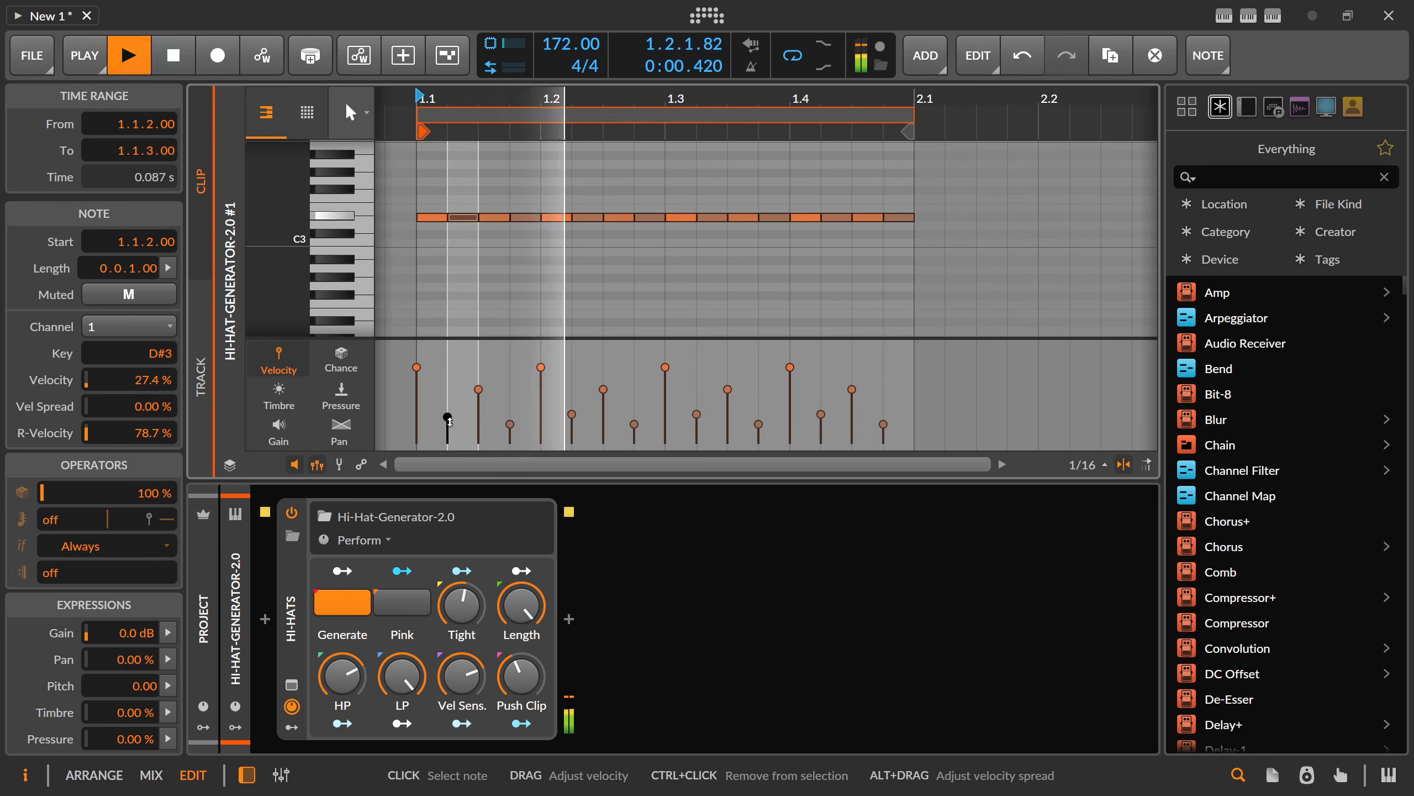
key(space)
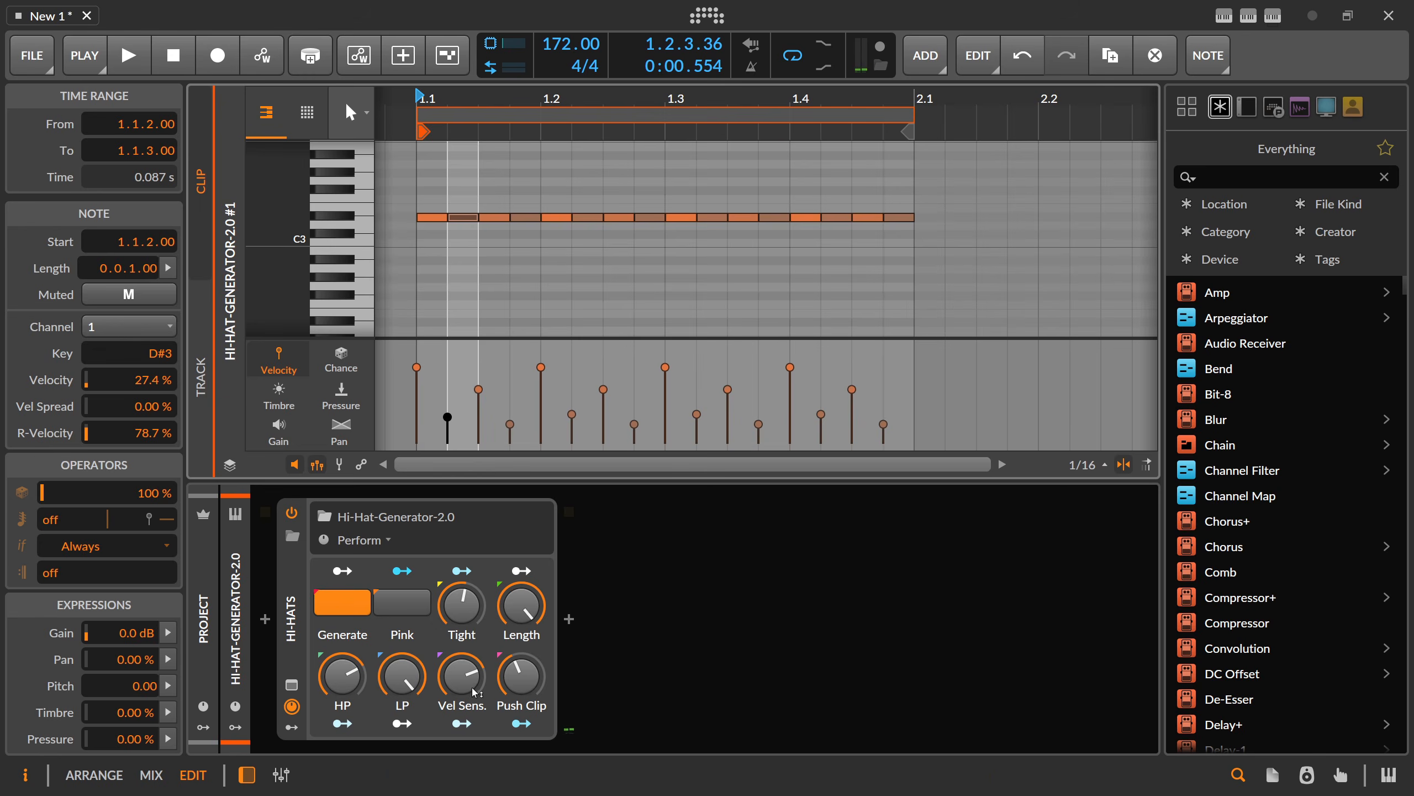
Set Vel Sens. to 0 % and audition the pattern without velocity response
mouse_move(466, 692)
mouse_down()
mouse_move(467, 719)
mouse_move(457, 674)
mouse_up()
key(space)
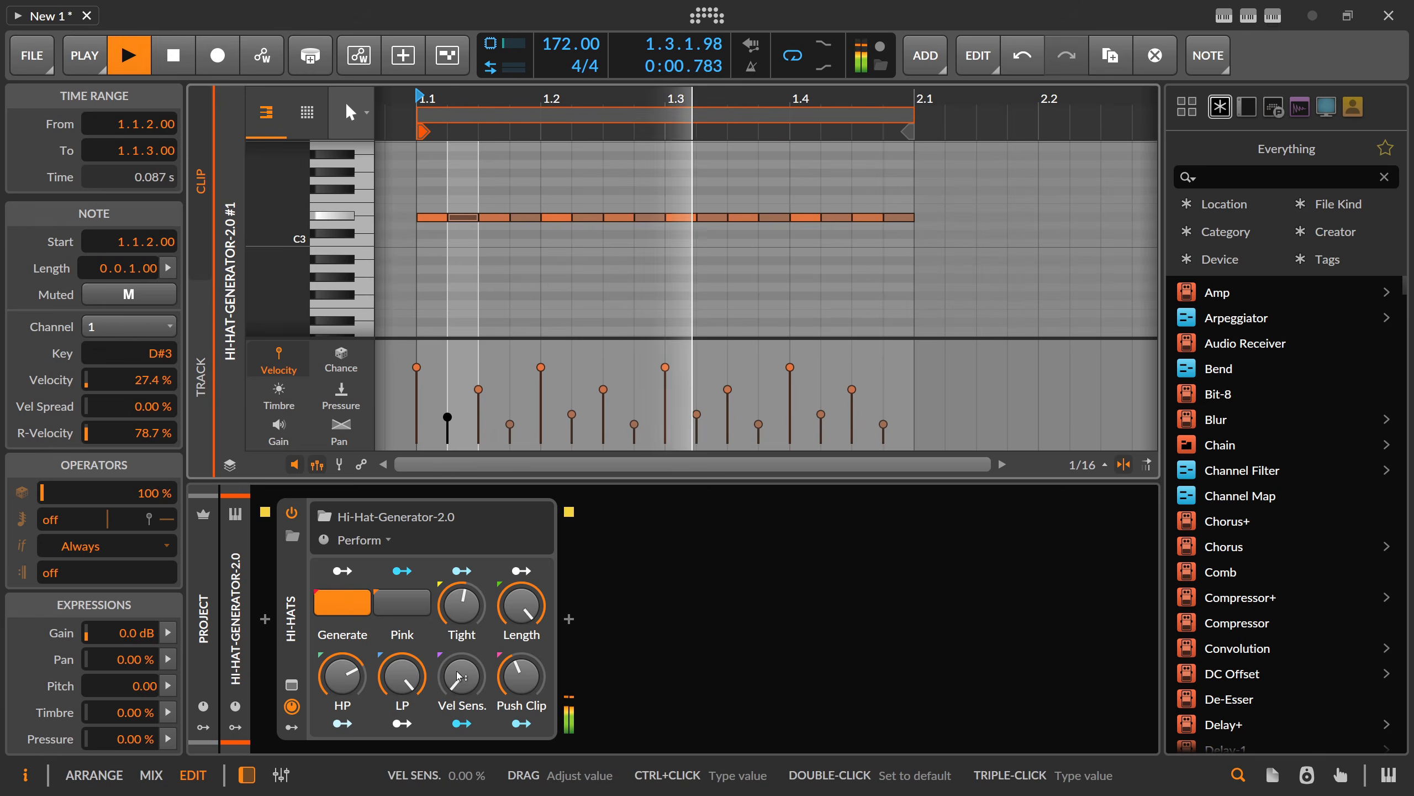
key(space)
Raise Vel Sens. to its maximum, audition the pattern, and bring the amount down to 62.8 %
mouse_move(460, 669)
mouse_down()
mouse_move(460, 646)
mouse_move(468, 685)
mouse_up()
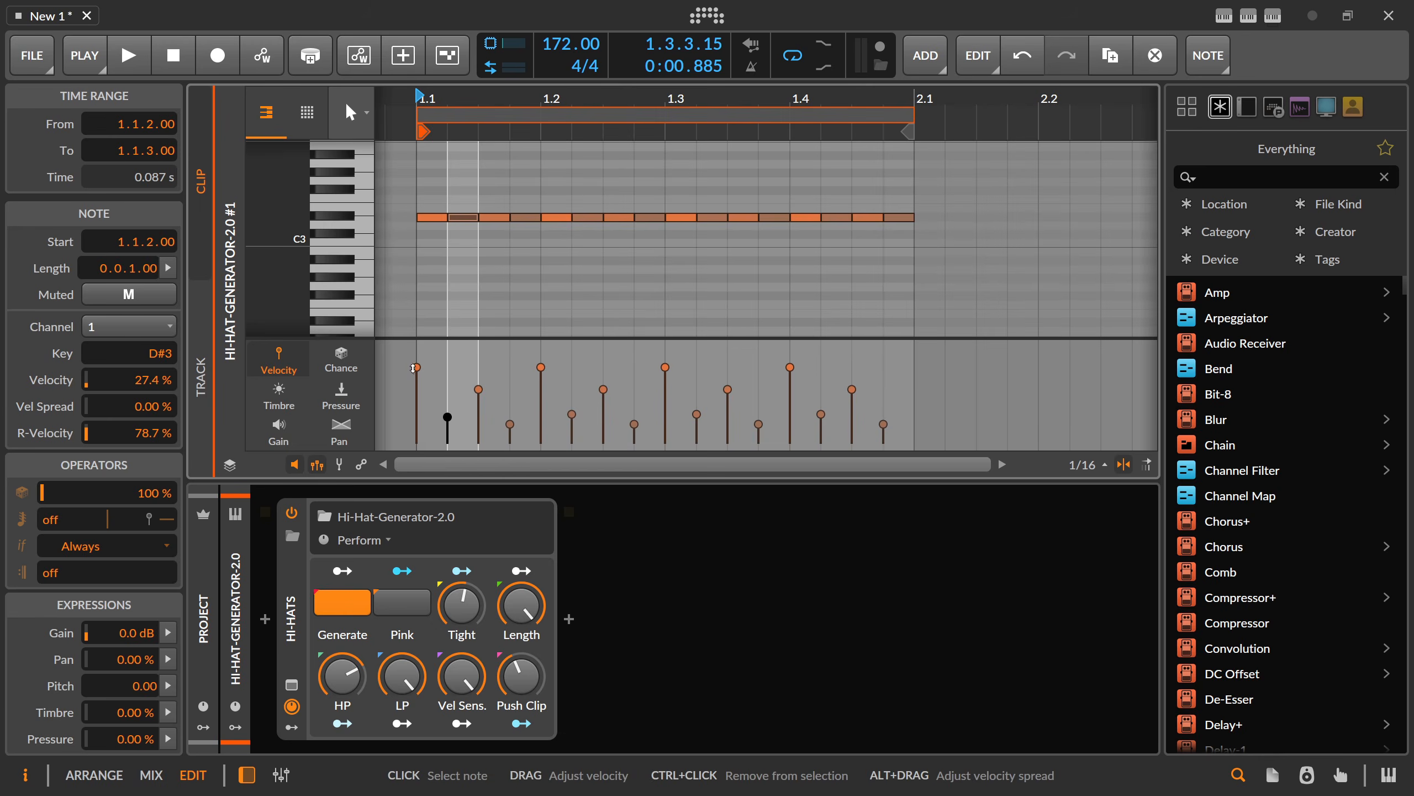
key(space)
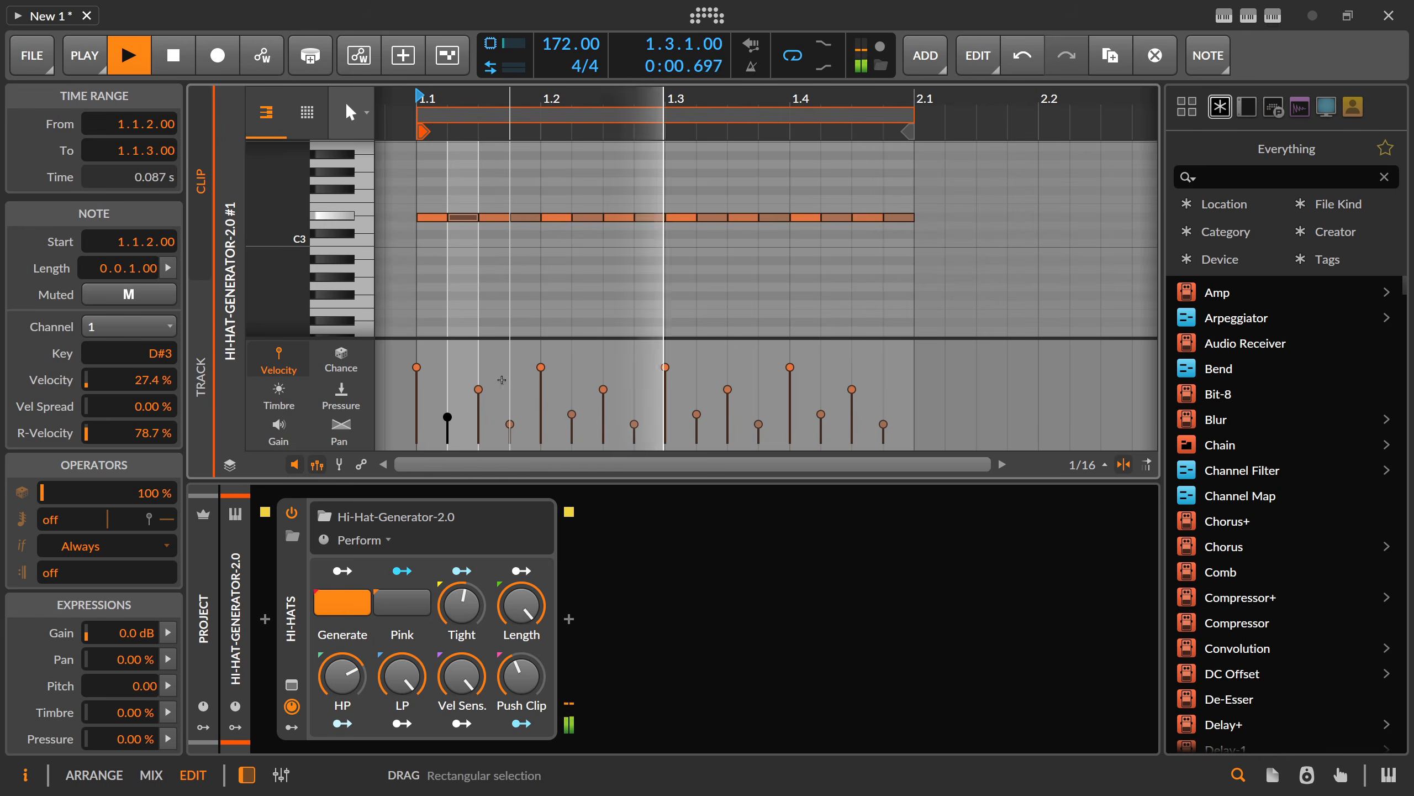
drag(462, 676, 462, 723)
key(space)
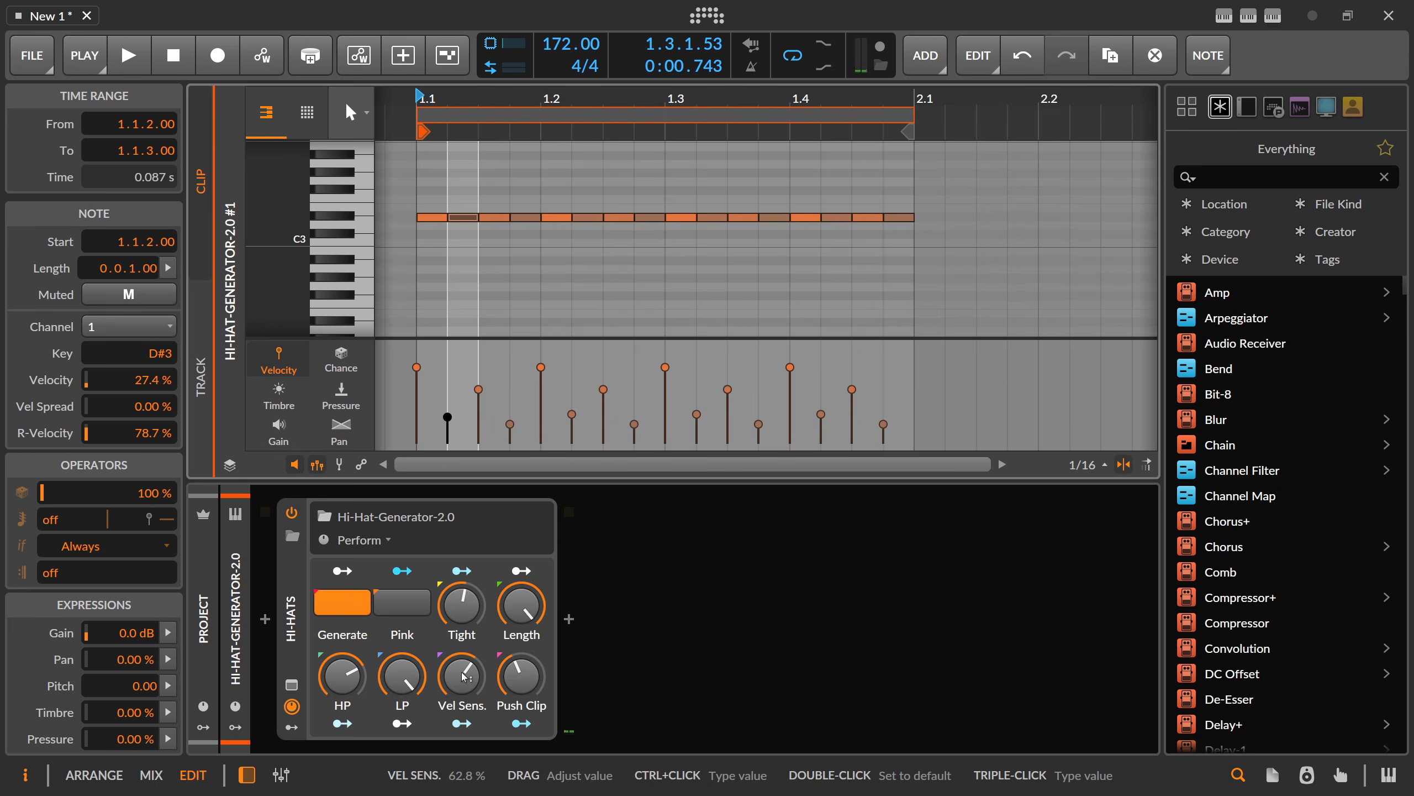
Toggle Generate during playback to compare generated hi-hat sounds, leaving it switched off
click(334, 601)
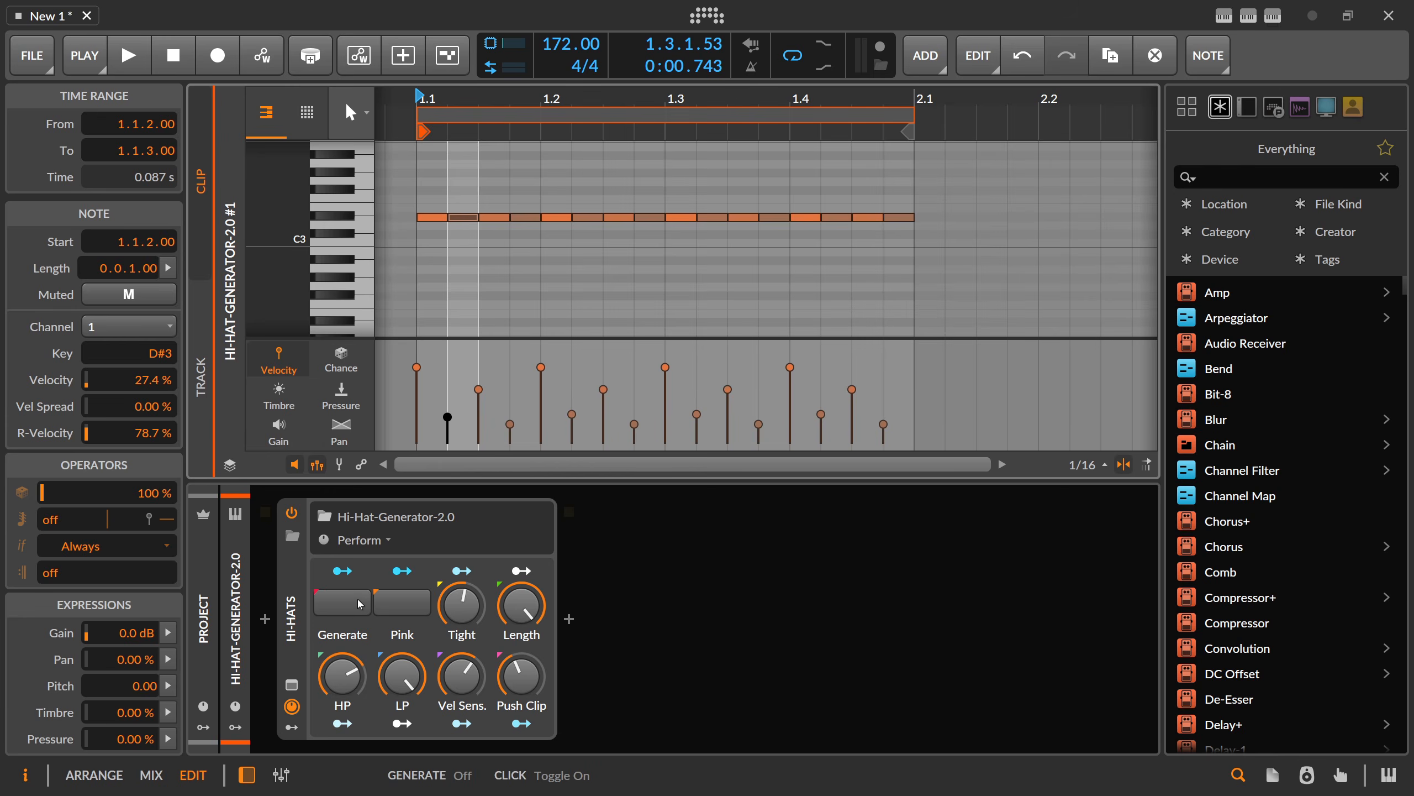
key(space)
click(356, 606)
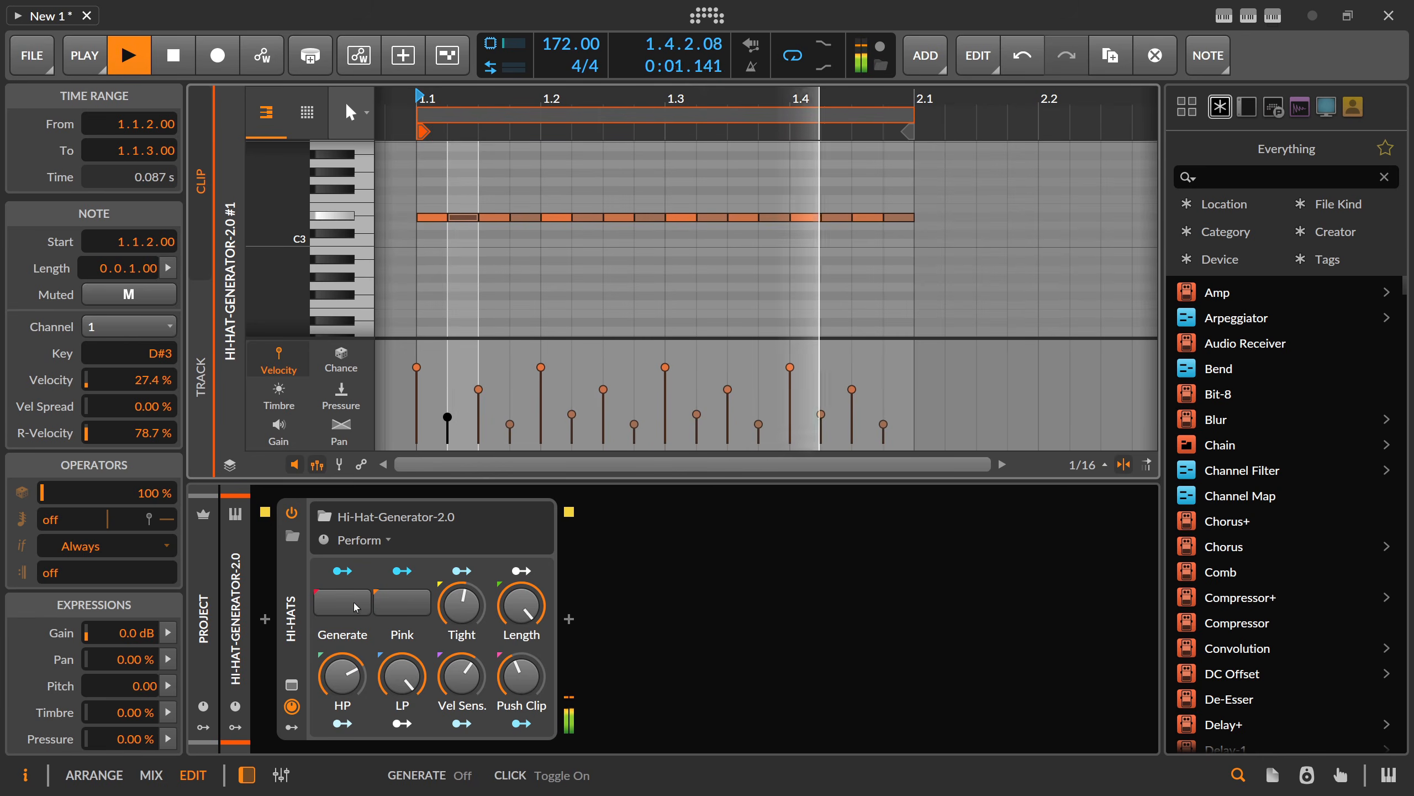
click(355, 606)
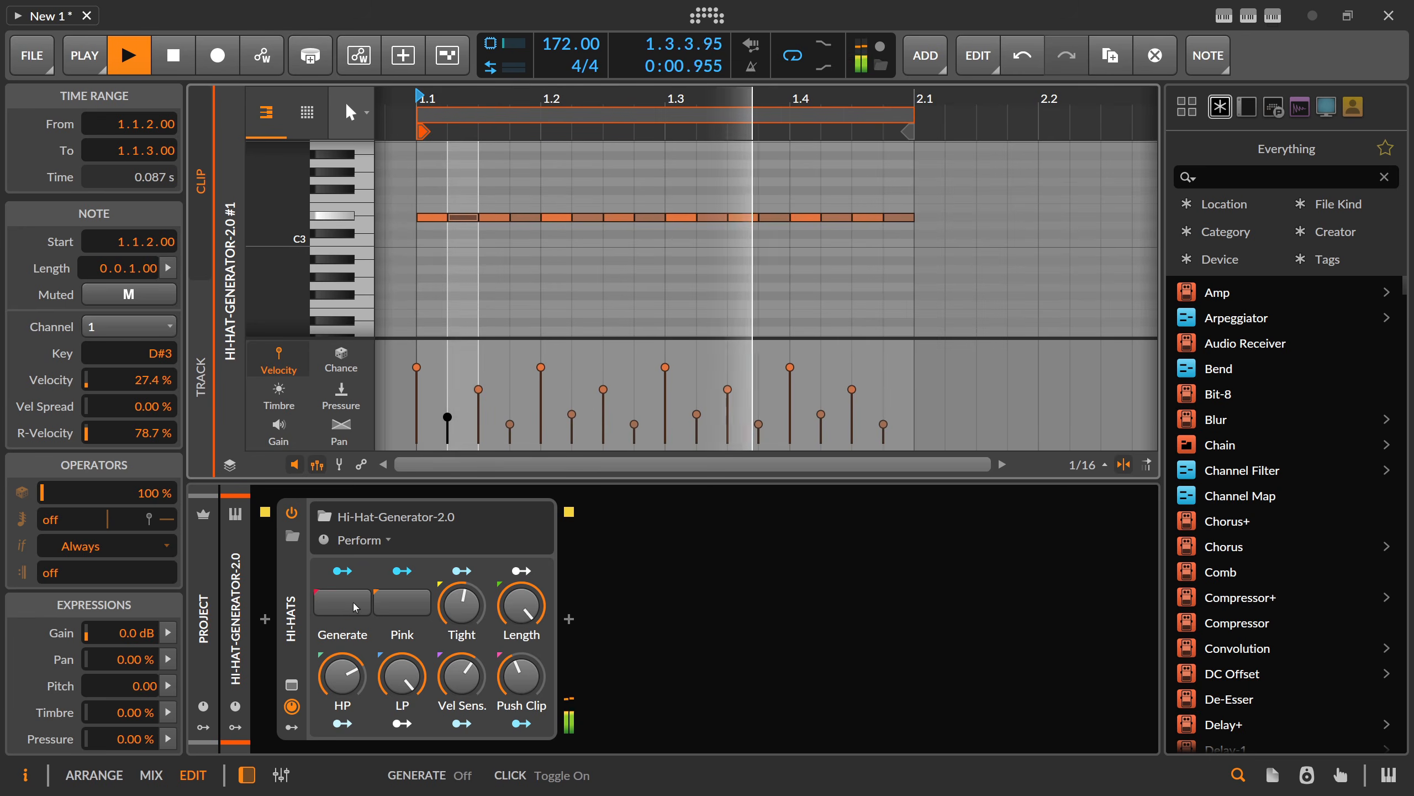
key(space)
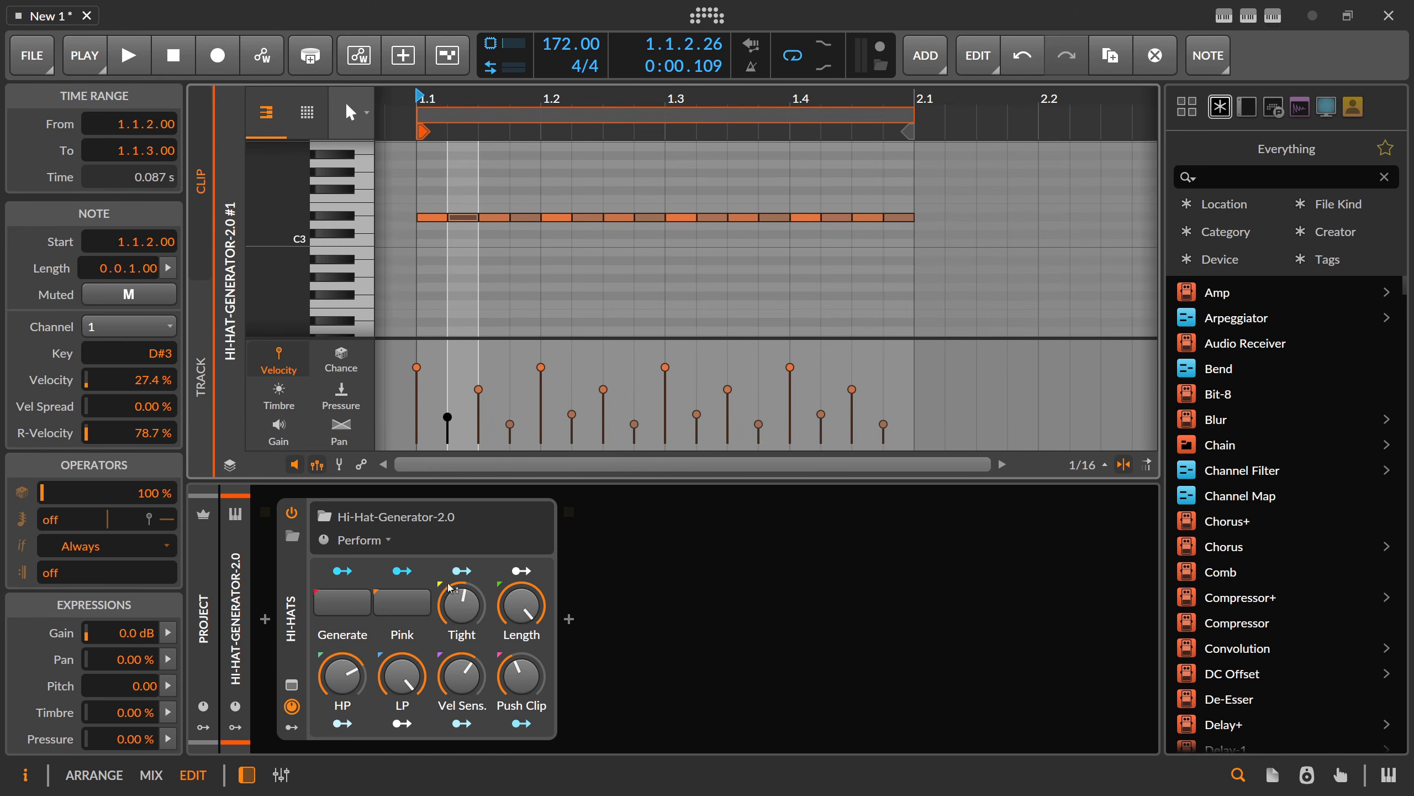
Switch Pink on and back off while the pattern plays to compare the two noise types
key(space)
click(401, 606)
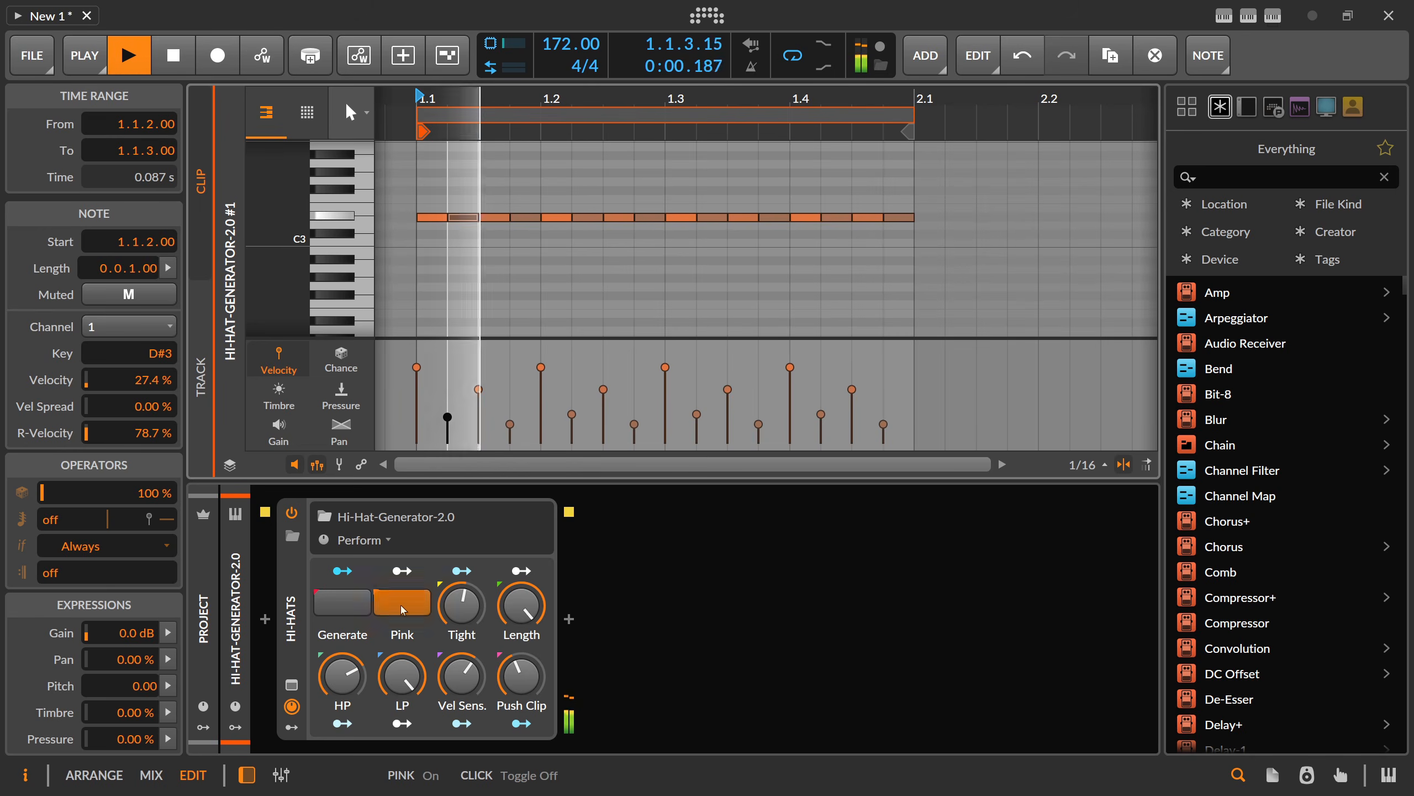
click(400, 605)
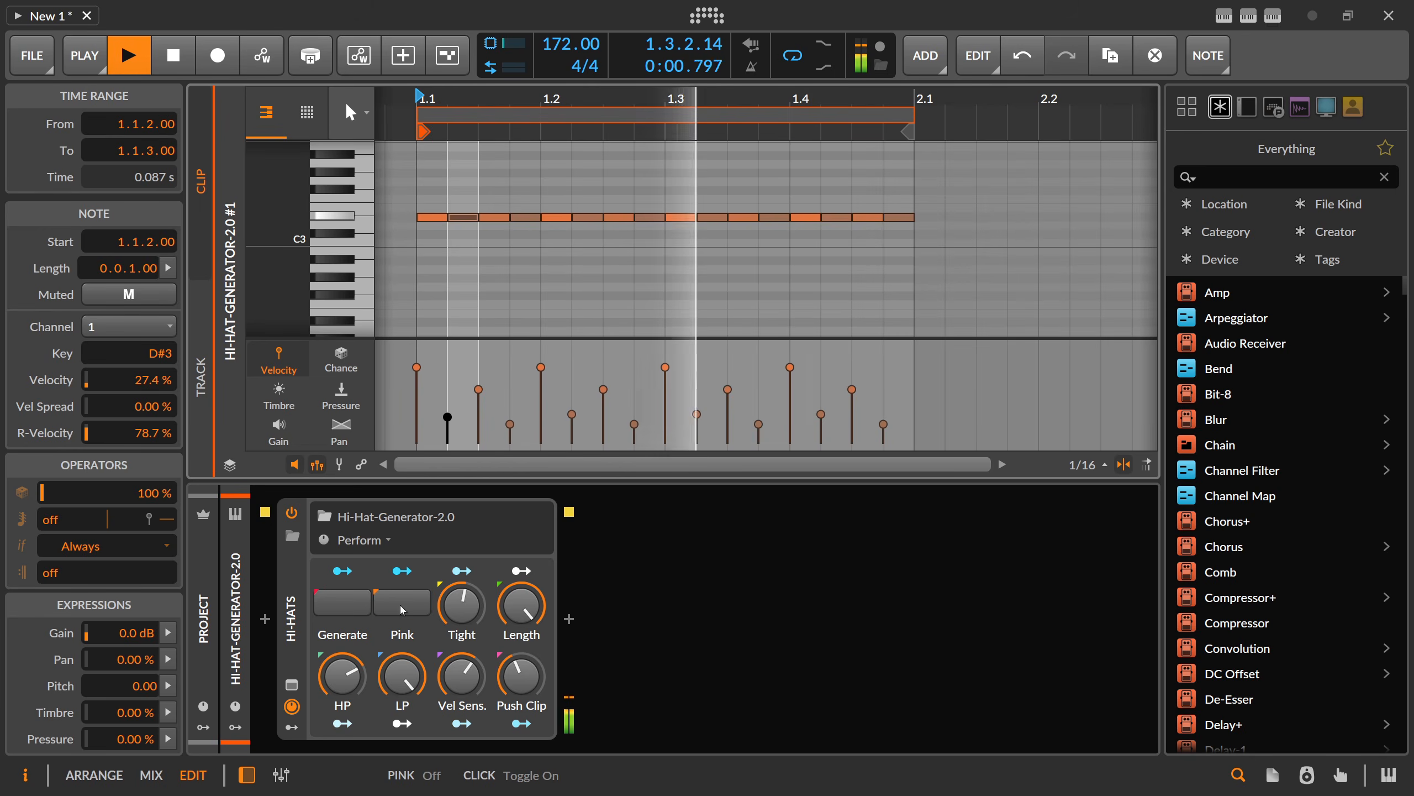
key(space)
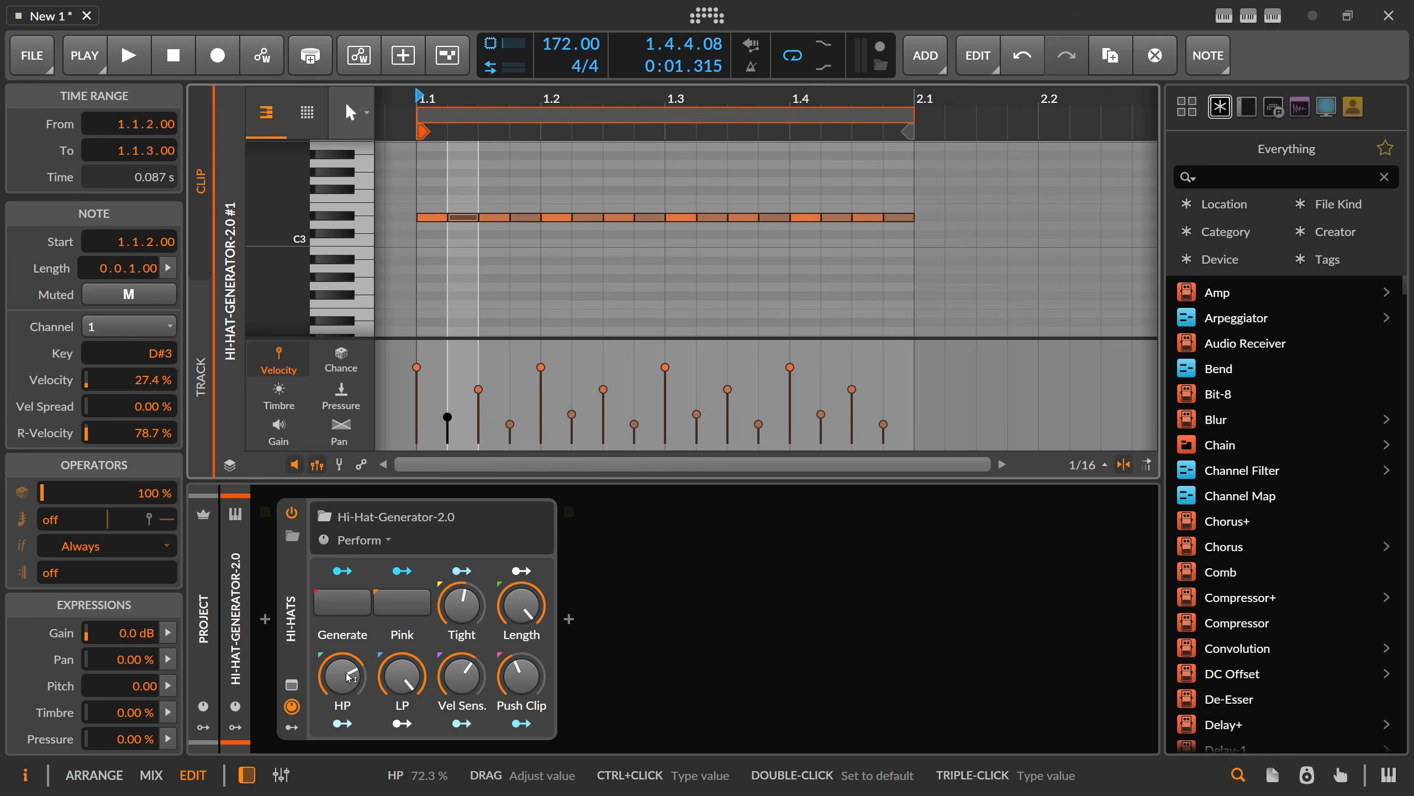
Lower HP to its minimum and toggle Pink during playback, leaving Pink switched on
drag(349, 677, 349, 748)
key(space)
click(411, 598)
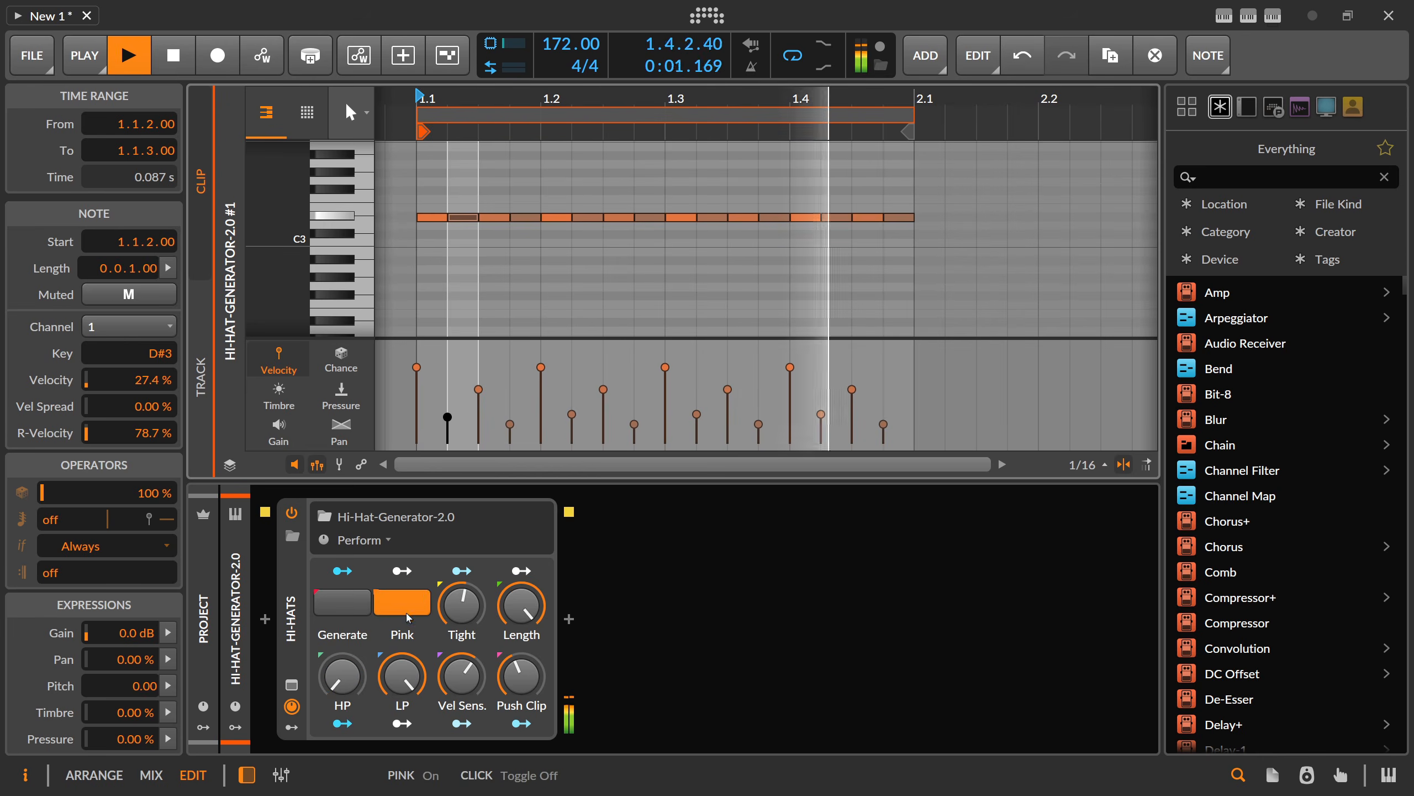
click(406, 605)
click(407, 609)
key(space)
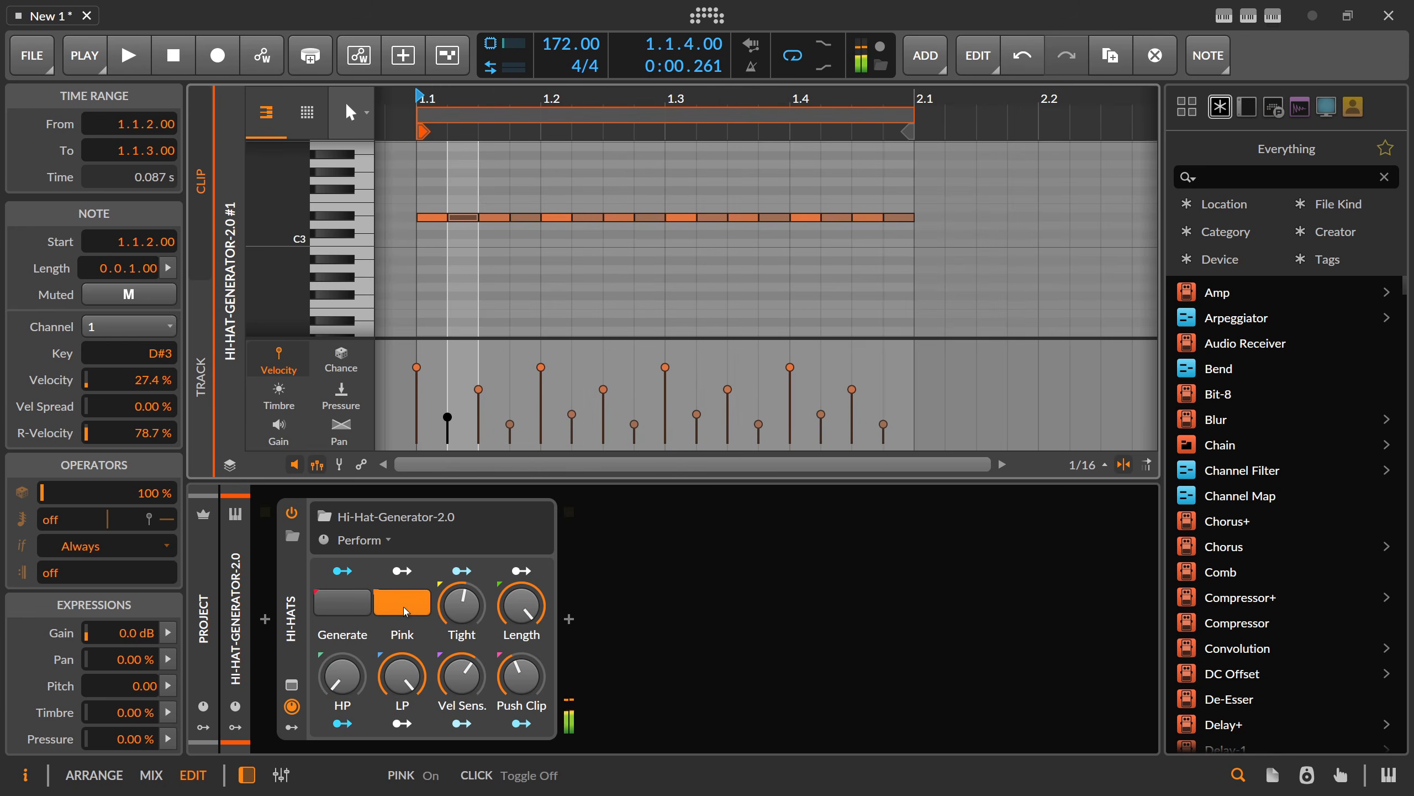
Try different HP and LP filter amounts while the pattern plays, lowering both in turn
key(space)
drag(342, 675, 342, 611)
drag(402, 676, 402, 722)
drag(343, 676, 343, 728)
Reset LP to its default and compare Pink on and off during playback, leaving Pink off
click(398, 608)
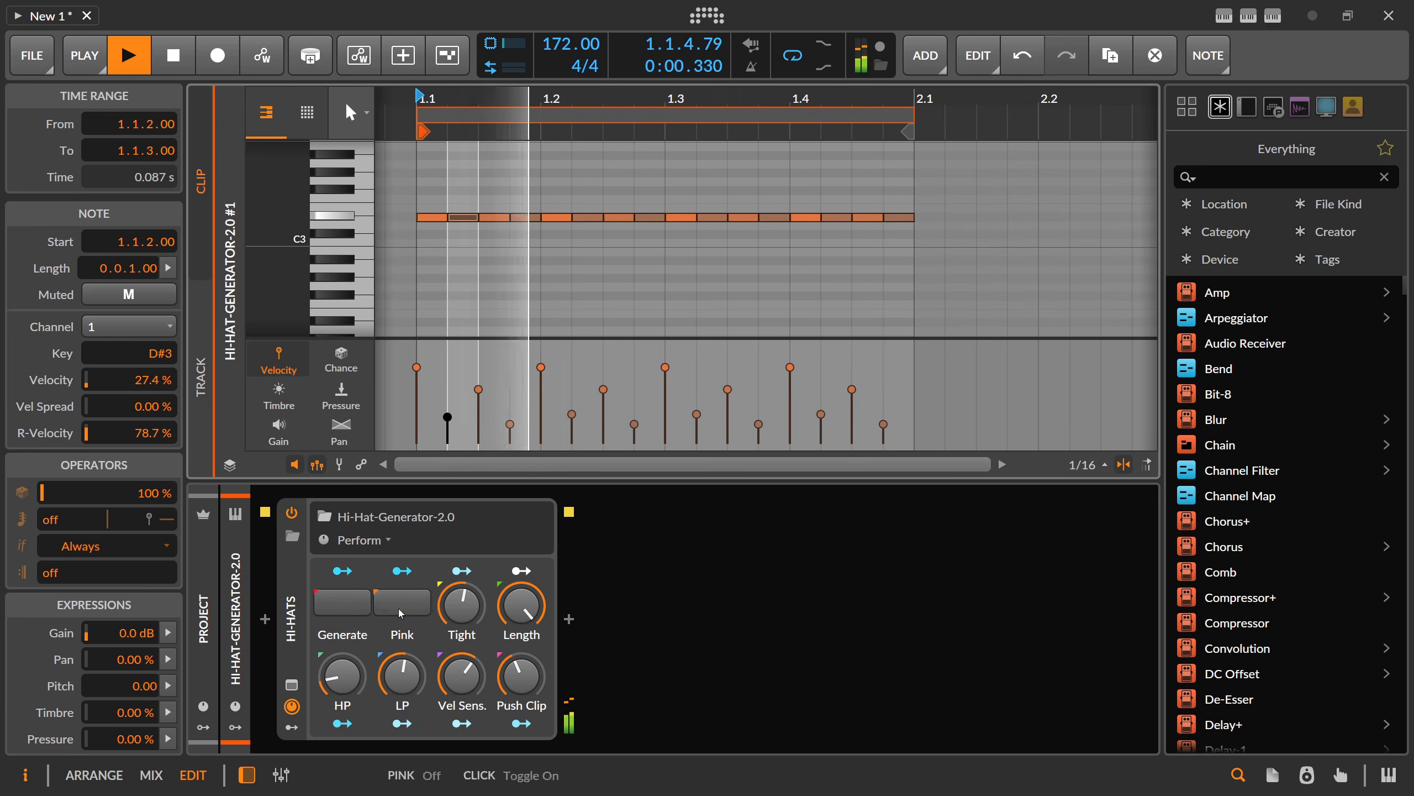
click(398, 608)
double_click(402, 676)
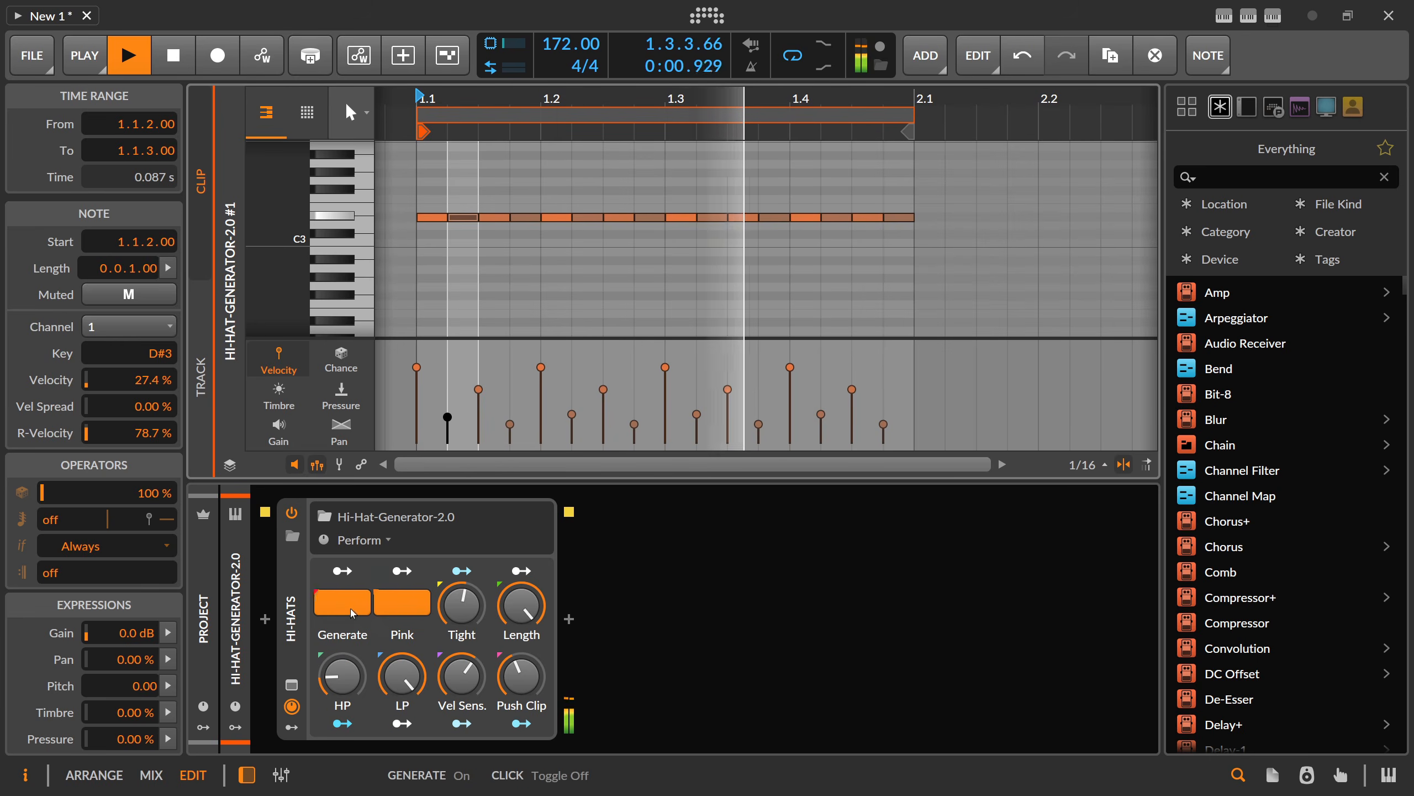
click(395, 606)
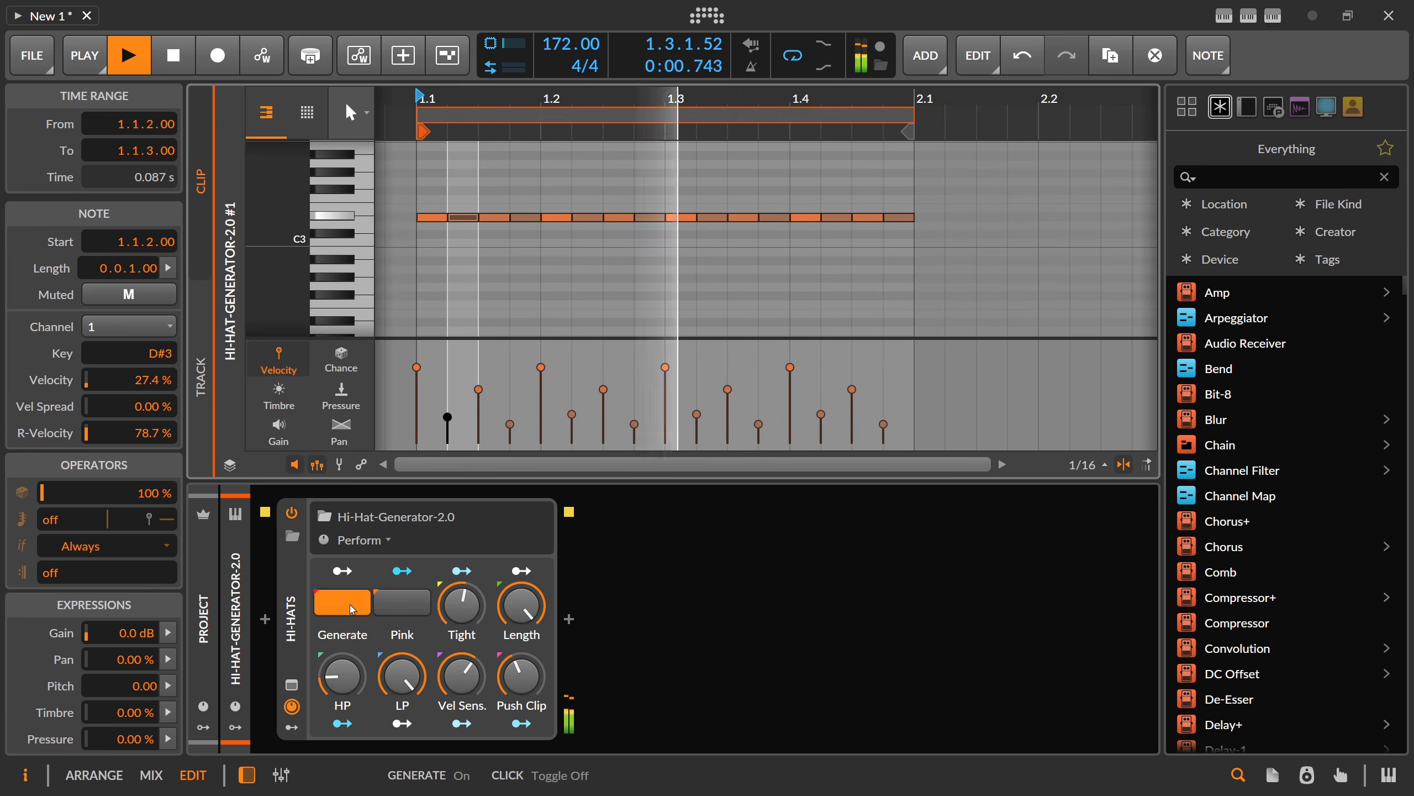
key(space)
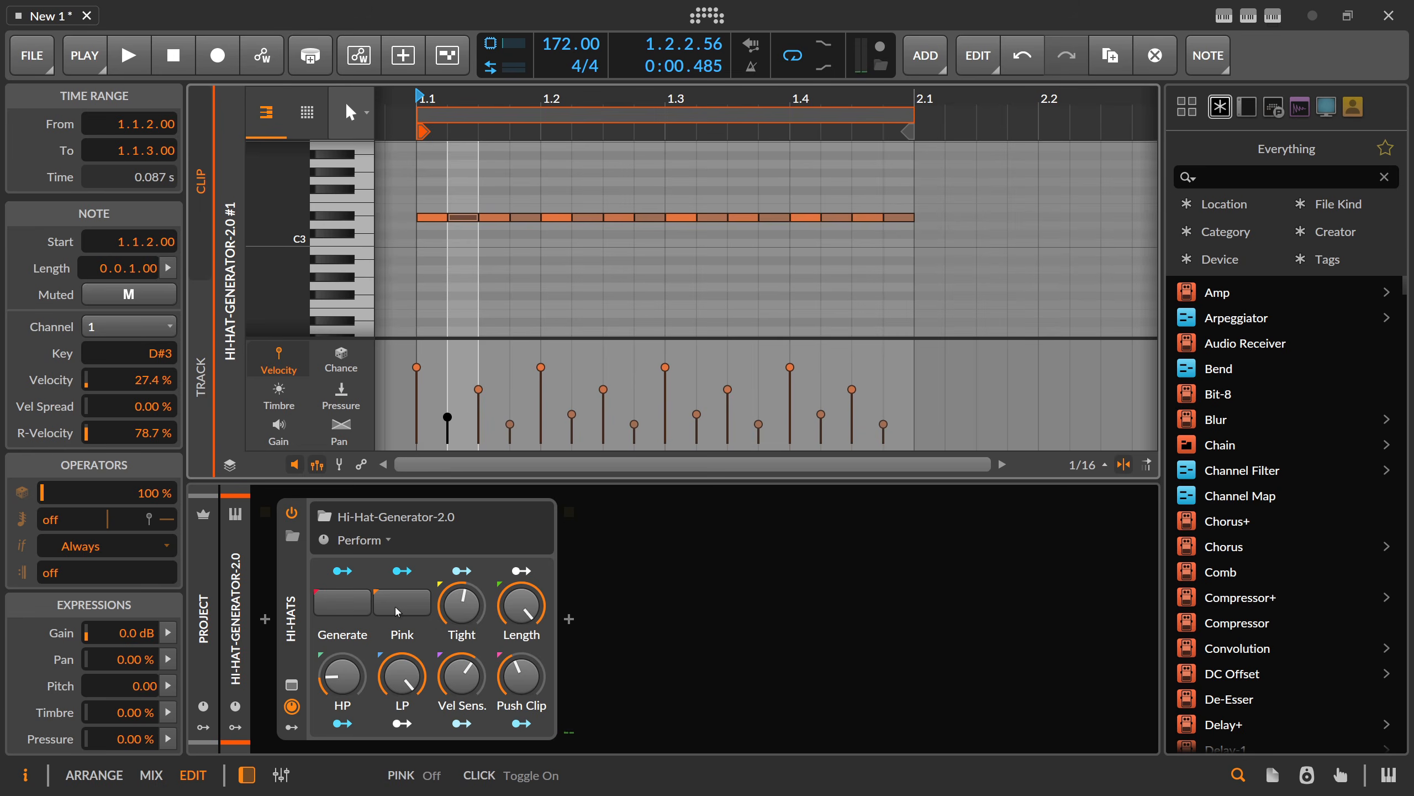
Raise HP again and increase Vel Sens. to about 85 % while auditioning the pattern
drag(343, 675, 343, 640)
key(space)
drag(462, 675, 462, 663)
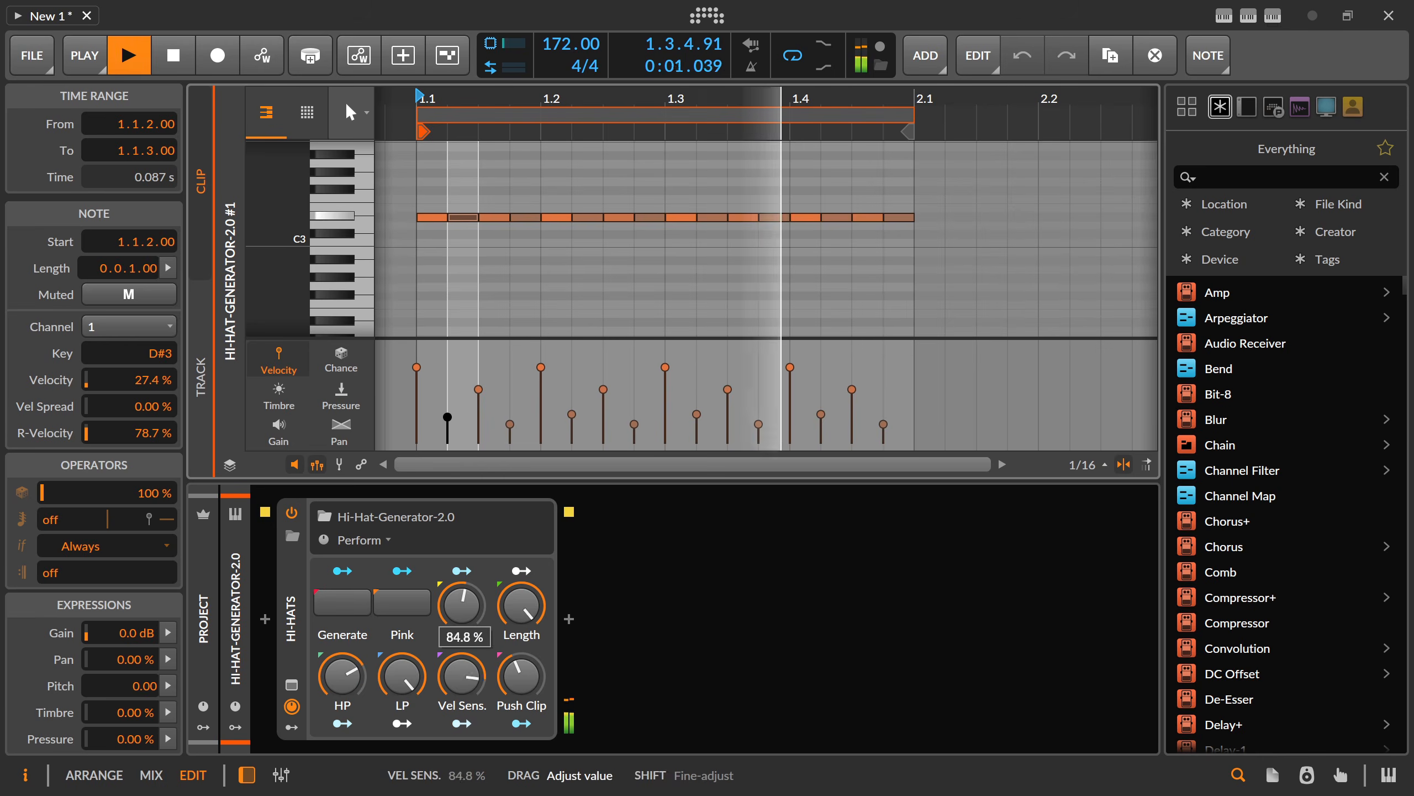
drag(448, 590, 448, 590)
key(space)
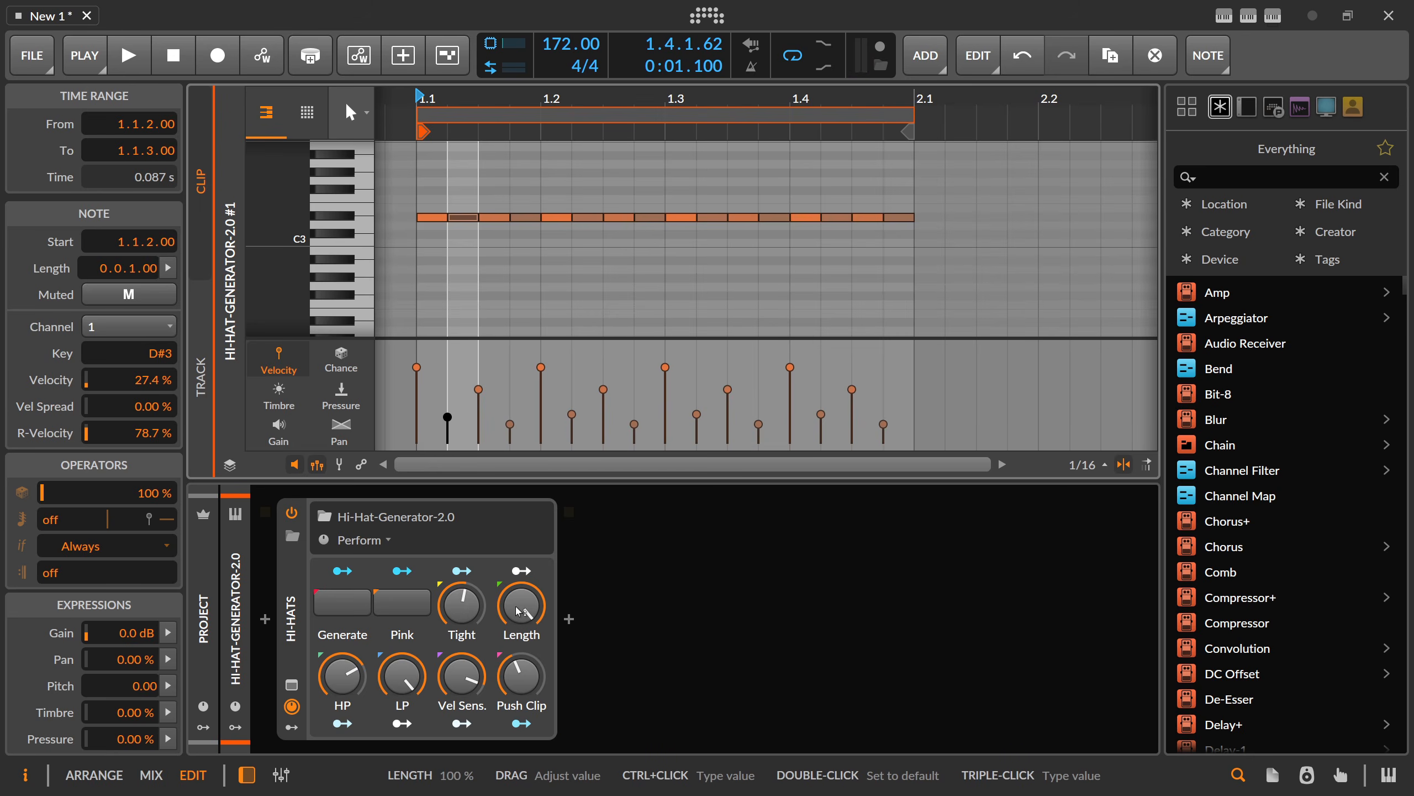
Shorten the hi-hats with Length during playback and return Length to 100 %
key(space)
drag(521, 607, 520, 668)
drag(521, 604, 521, 540)
key(space)
Lower Tight to 44.0 % and audition the pattern
drag(466, 607, 451, 661)
key(space)
key(space)
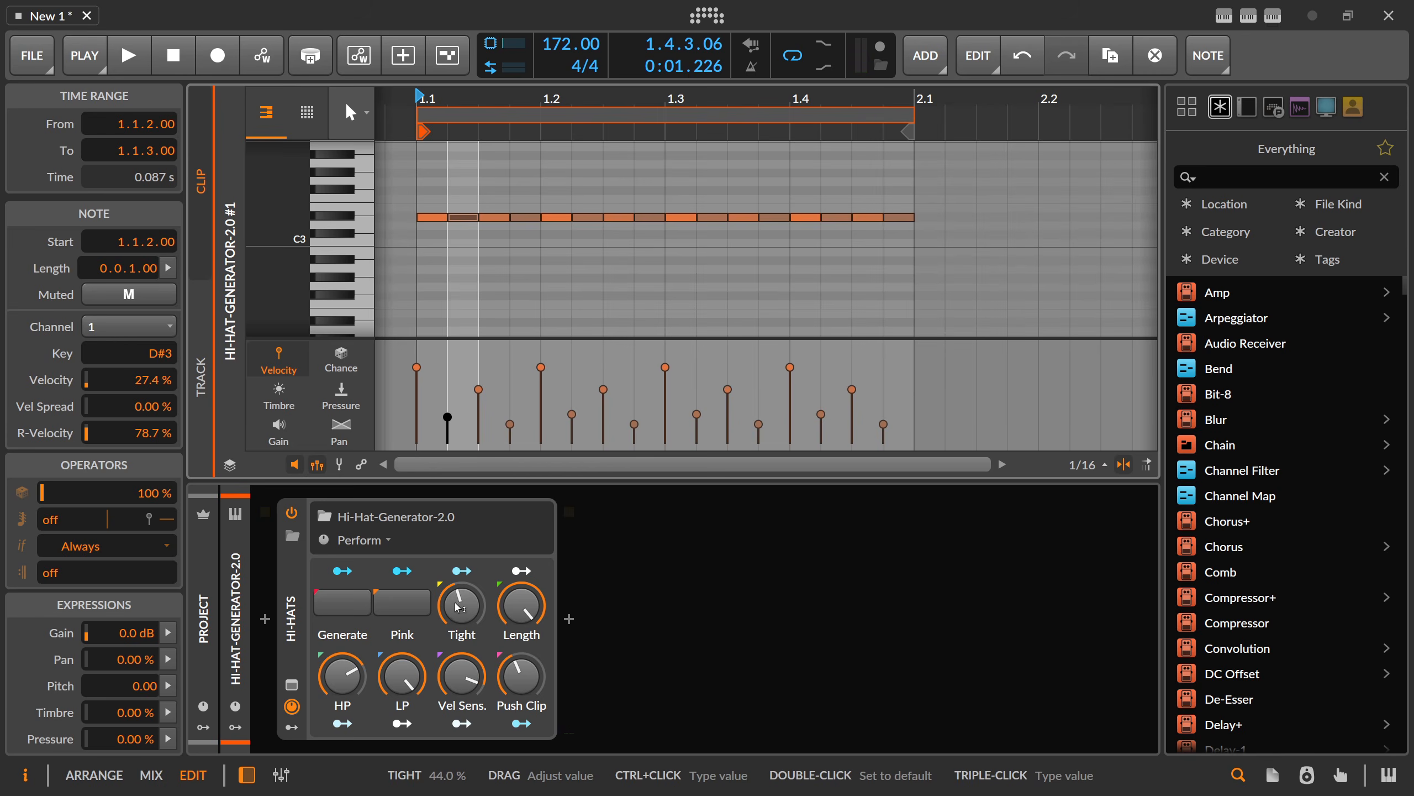
Set Tight to 70.5 % and audition the pattern
mouse_move(457, 607)
mouse_down()
mouse_move(457, 660)
mouse_move(457, 536)
mouse_move(458, 611)
mouse_move(521, 657)
mouse_move(521, 572)
mouse_move(461, 640)
mouse_move(465, 610)
mouse_up()
key(space)
key(space)
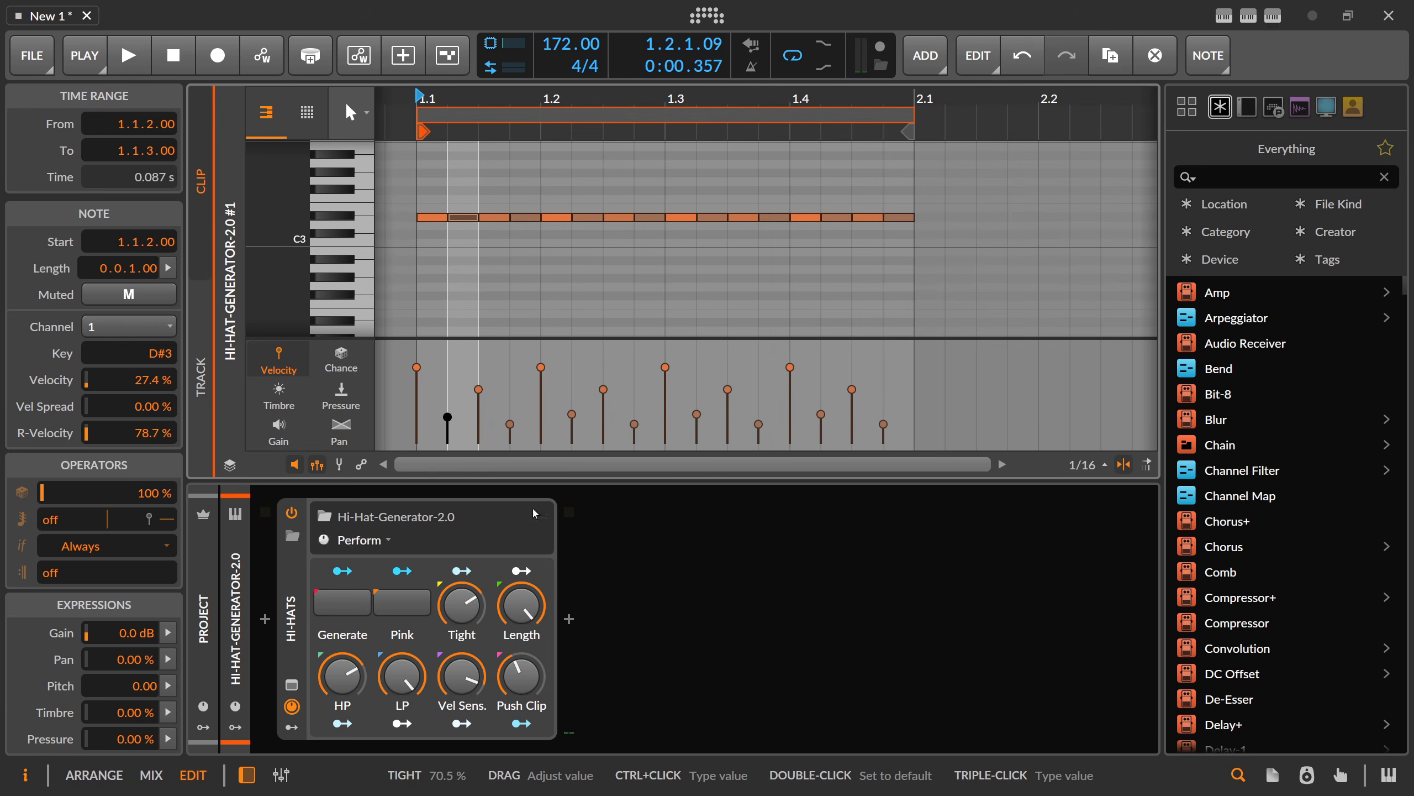
Set the project tempo to 120 BPM
double_click(564, 45)
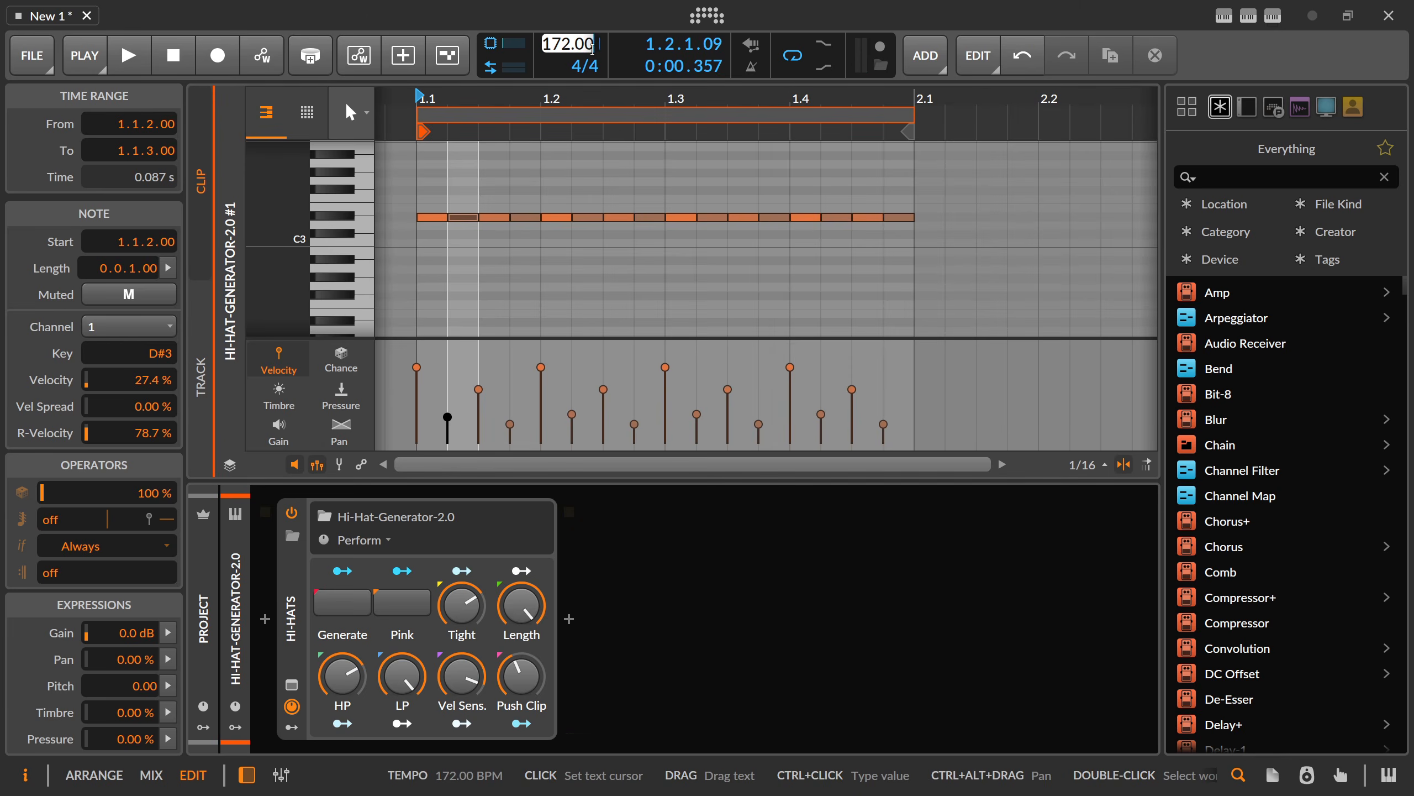
key(BackSpace)
key(BackSpace)
key(BackSpace)
key(BackSpace)
key(BackSpace)
key(BackSpace)
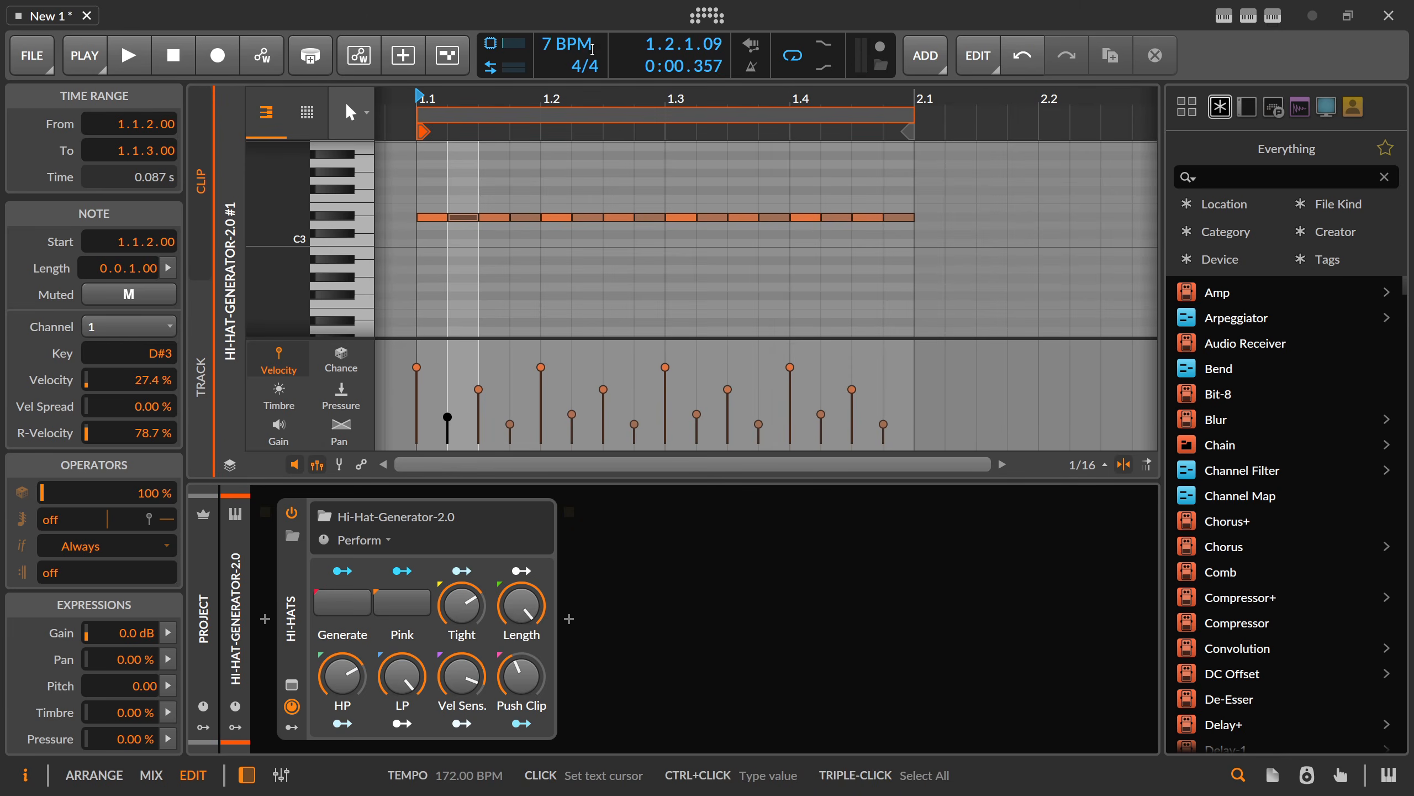
text(12)
text(0)
key(Return)
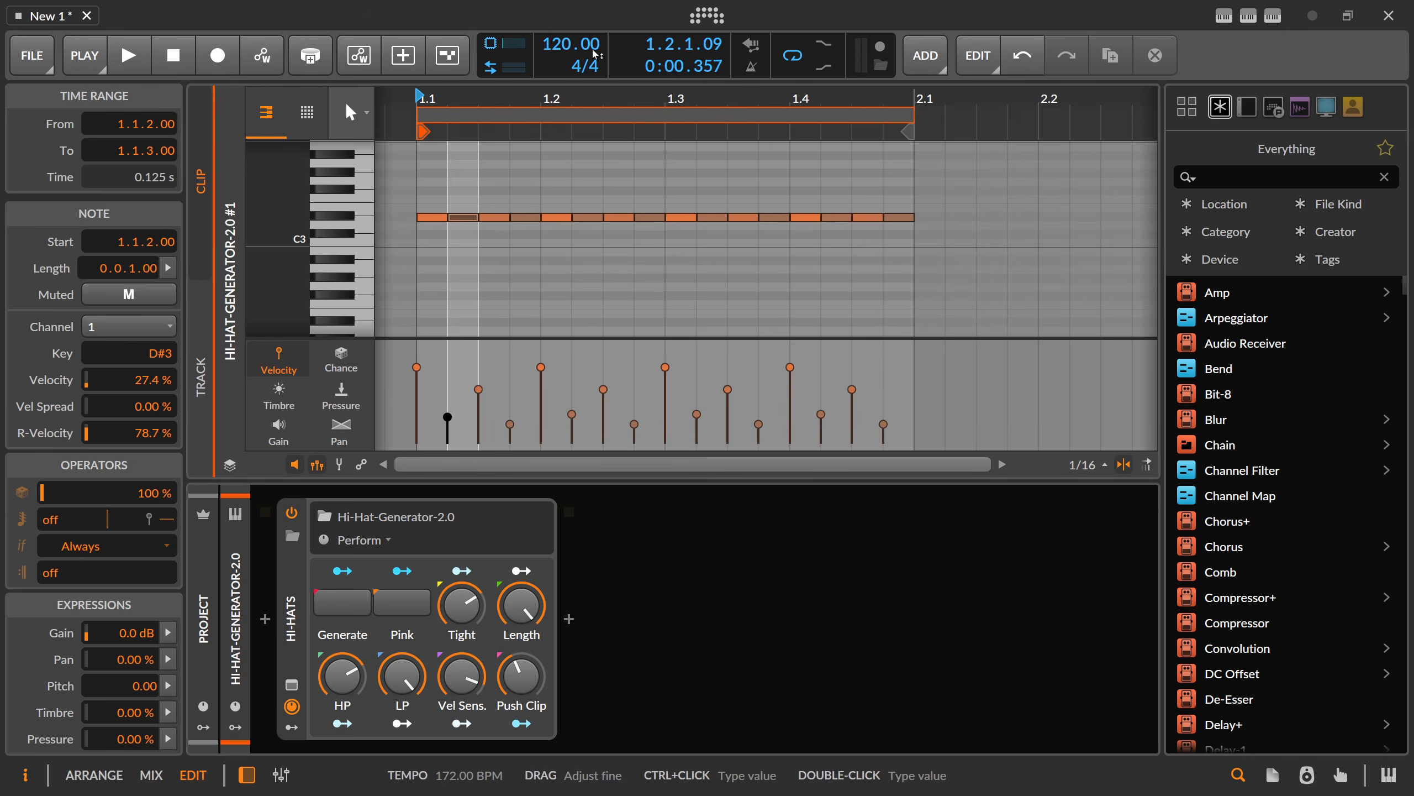
Lower Tight to 53.0 % while auditioning the pattern at the new tempo
key(space)
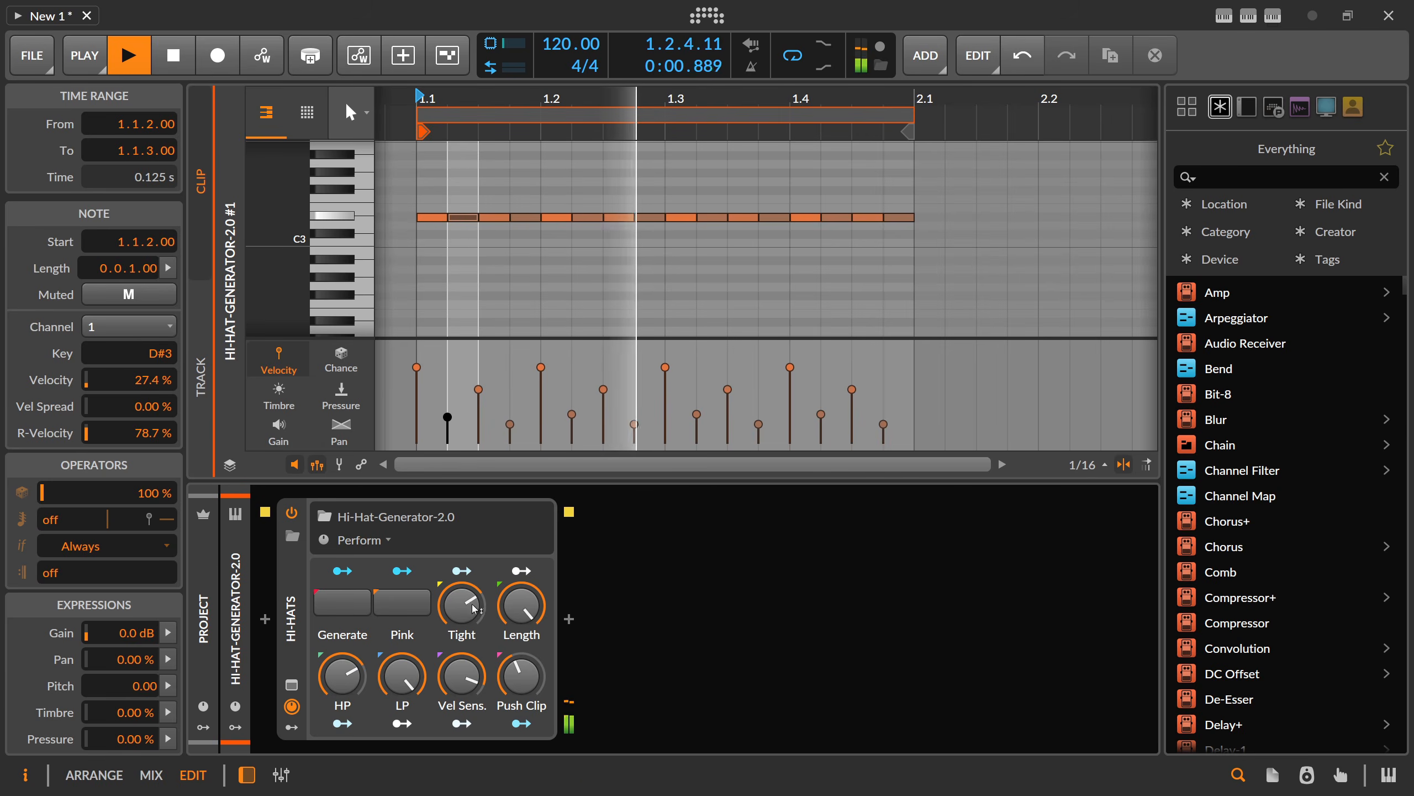
drag(462, 604, 463, 663)
key(space)
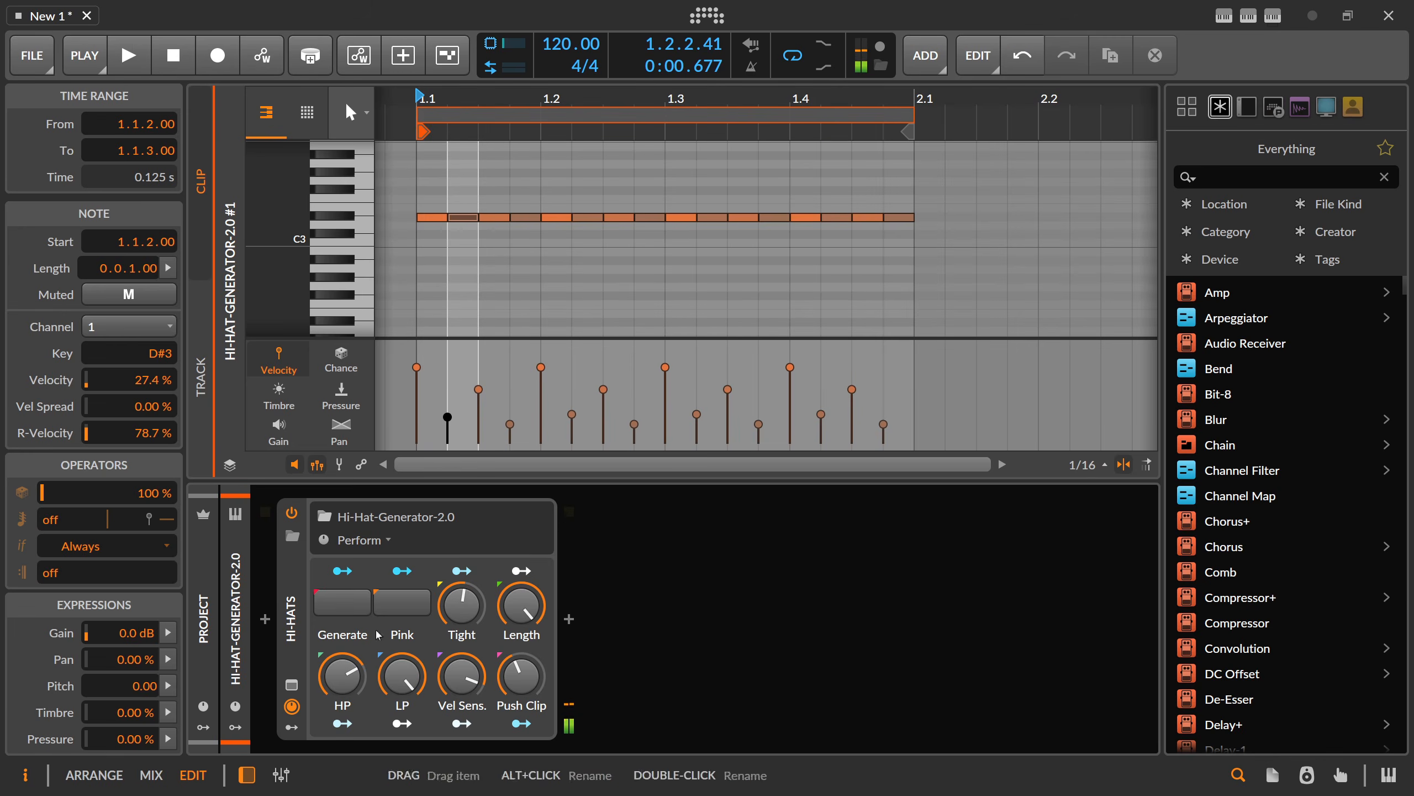
Show the modulators of the Hi-Hats device and add an Expressions modulator
click(293, 727)
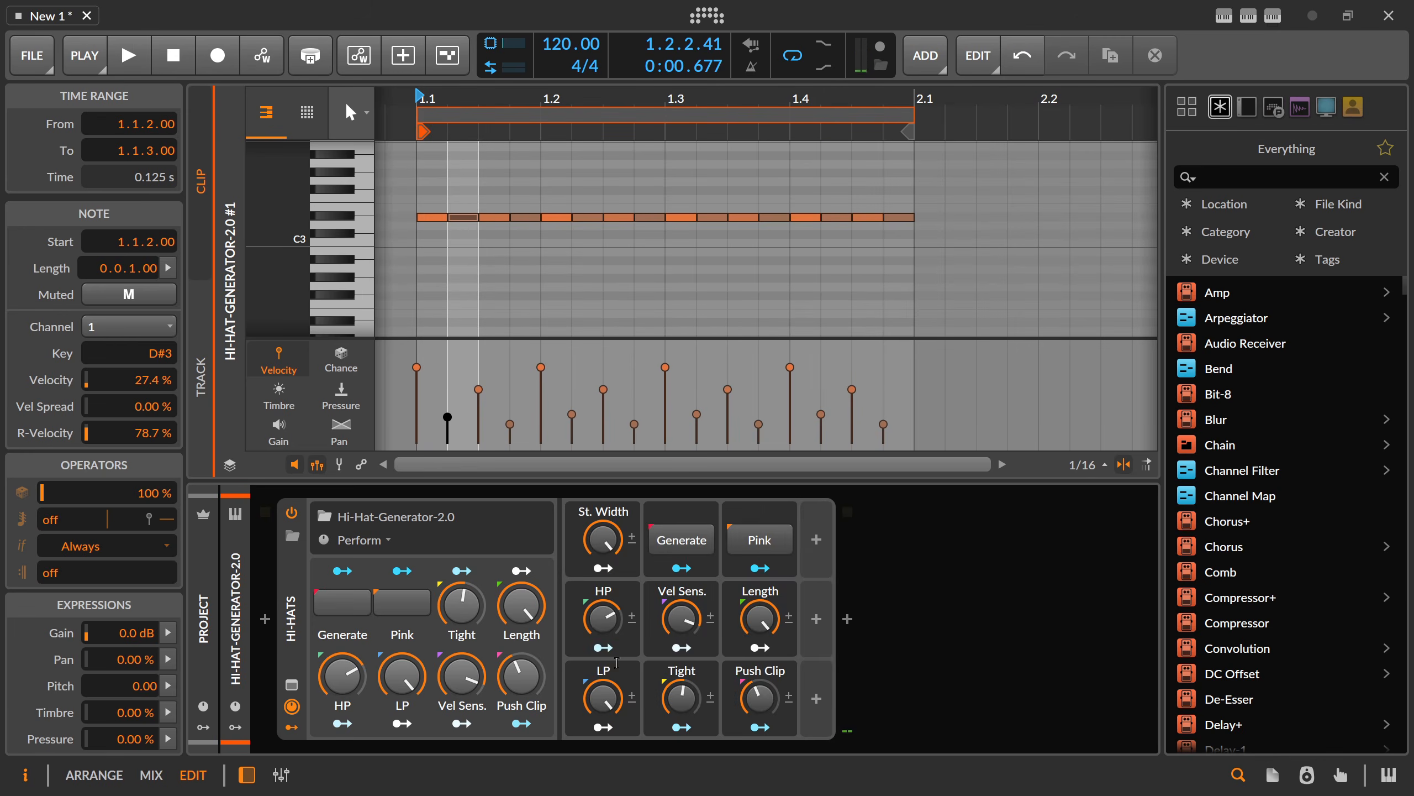
click(816, 539)
text(ex)
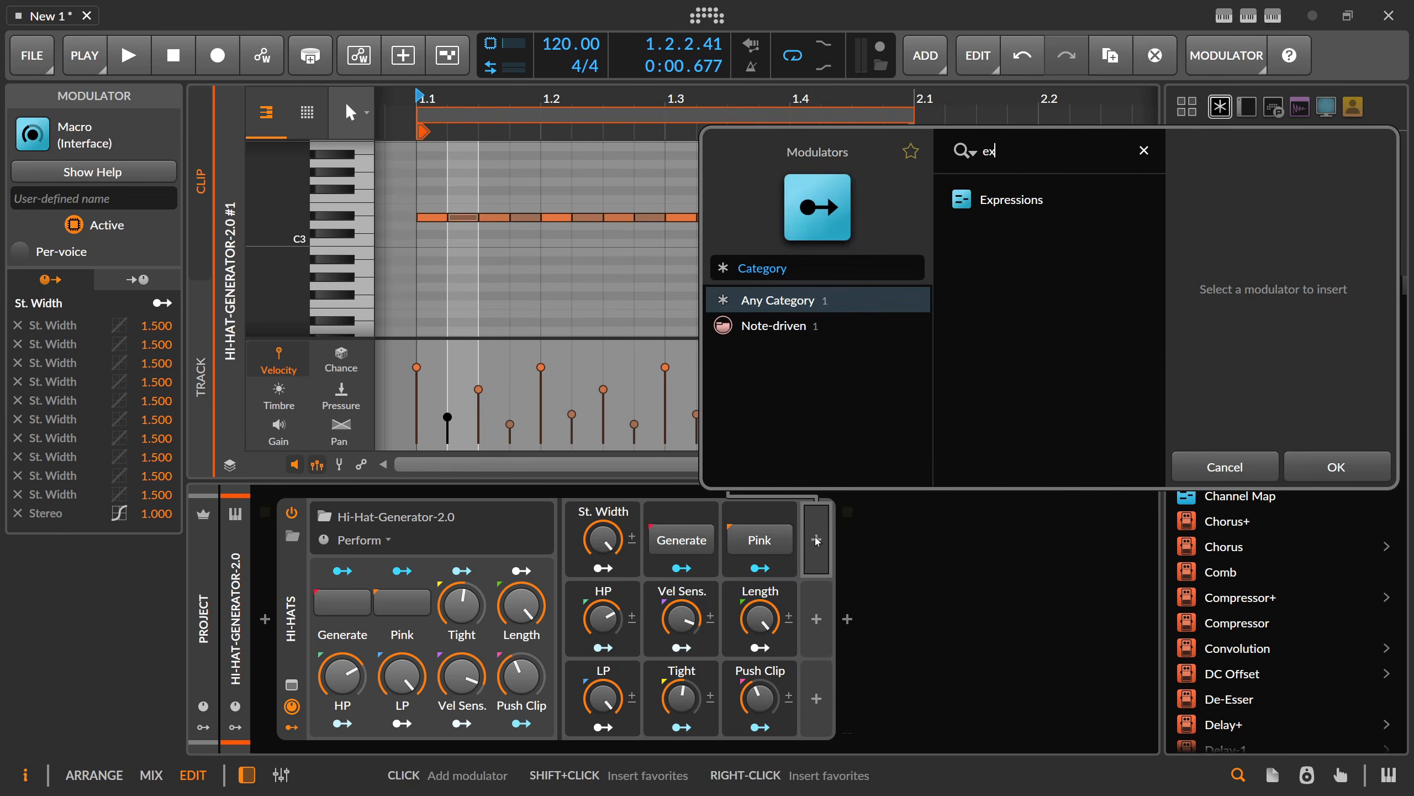
double_click(1012, 200)
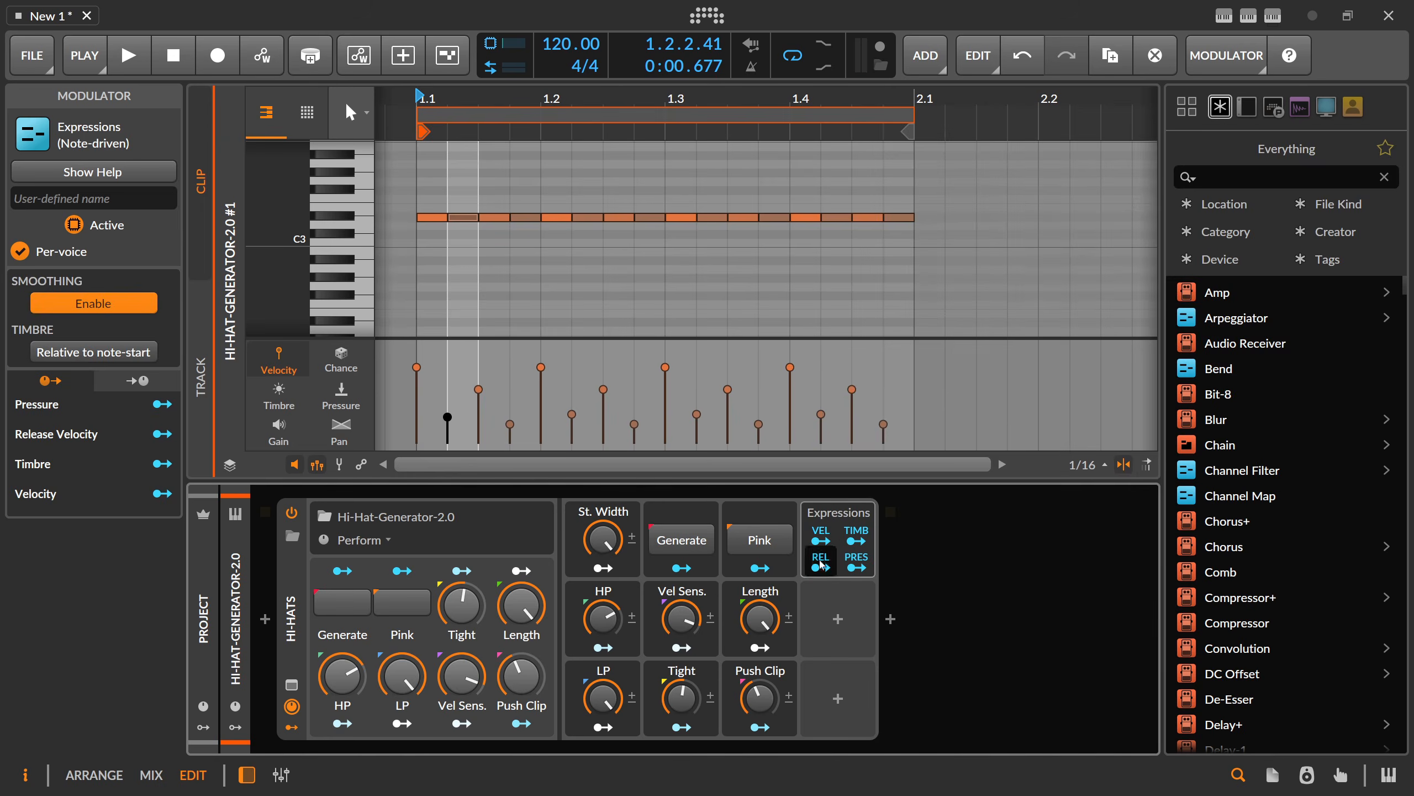
Map the Expressions modulator's velocity to Tight with an amount of -0.22 and play the pattern
click(821, 539)
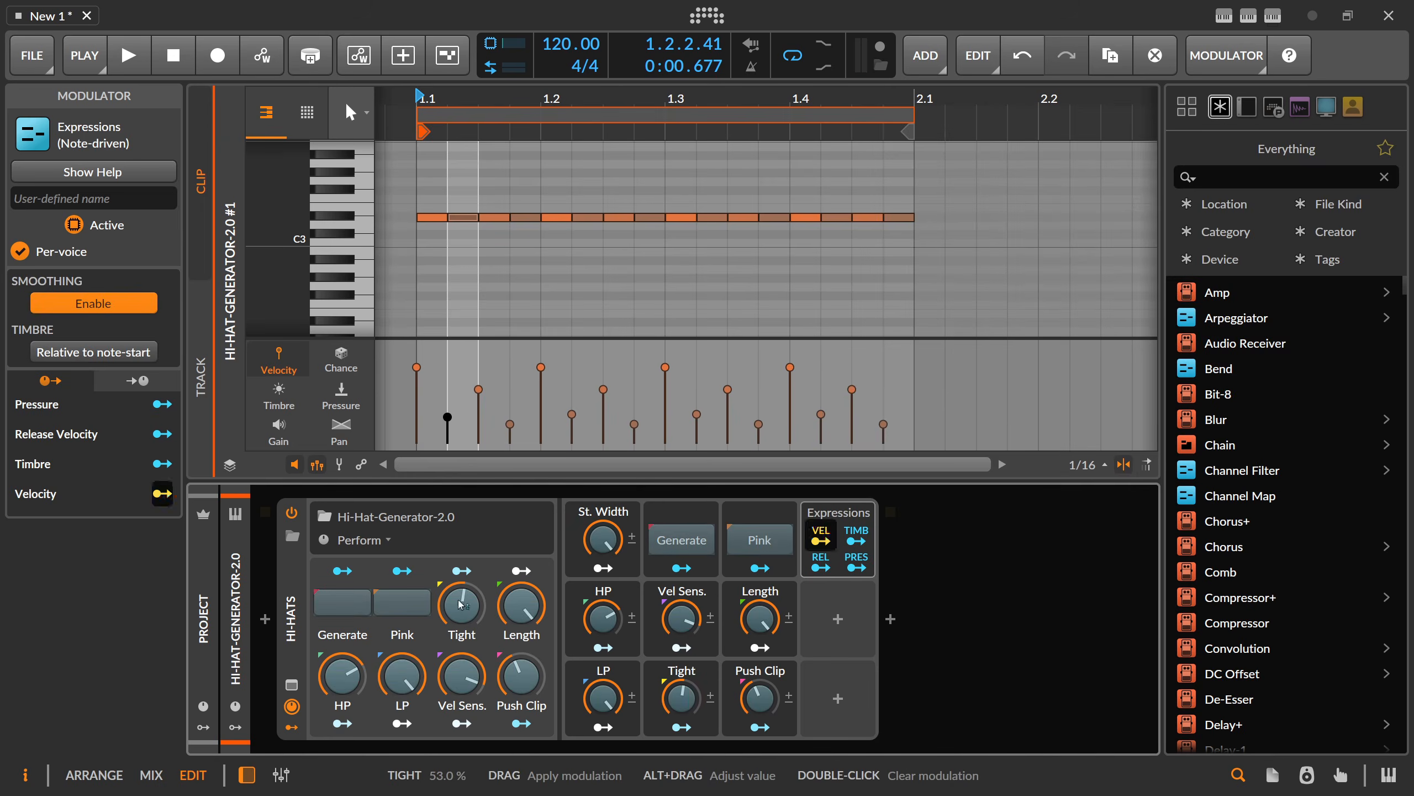
mouse_move(461, 604)
mouse_down()
mouse_move(453, 641)
mouse_move(462, 589)
mouse_move(467, 603)
mouse_up()
key(space)
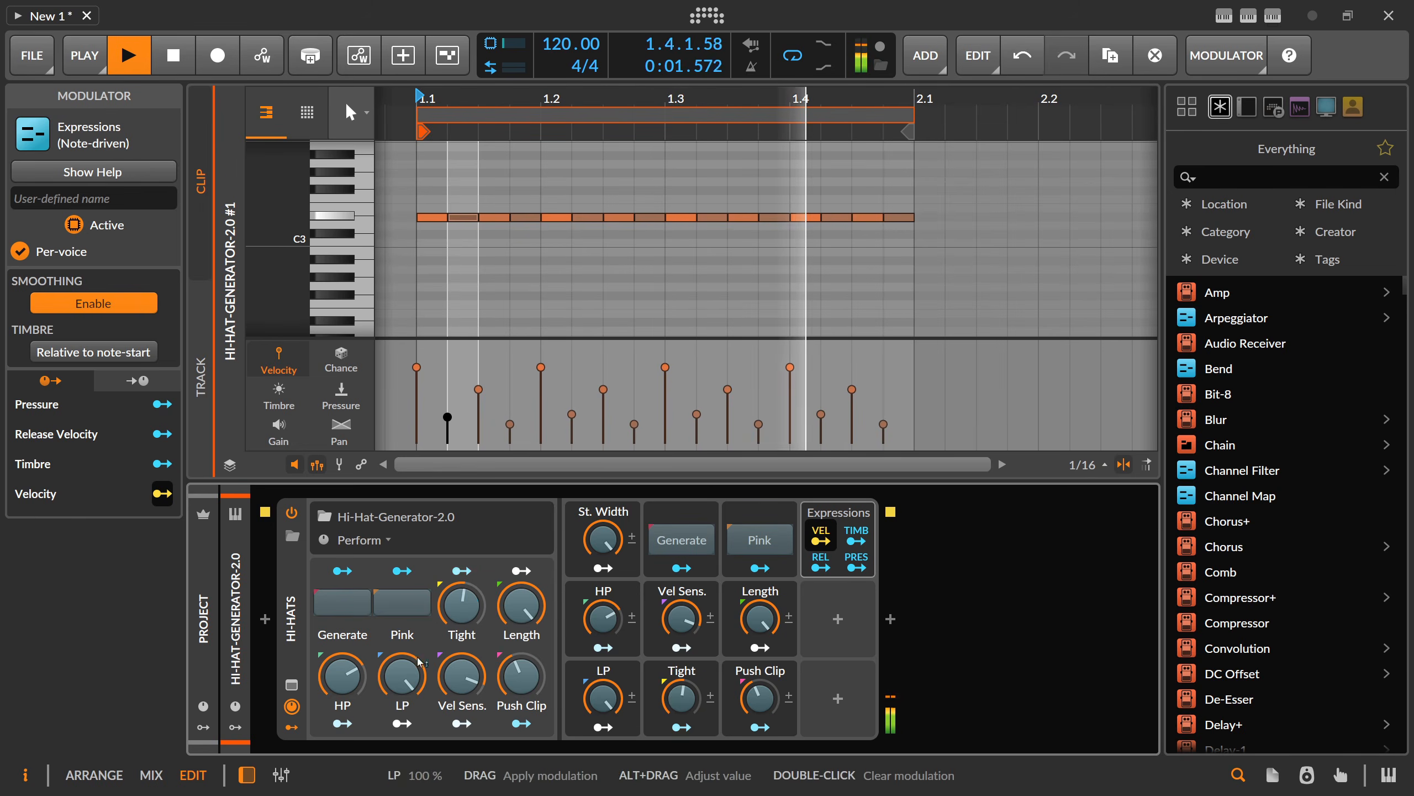
drag(467, 602, 467, 601)
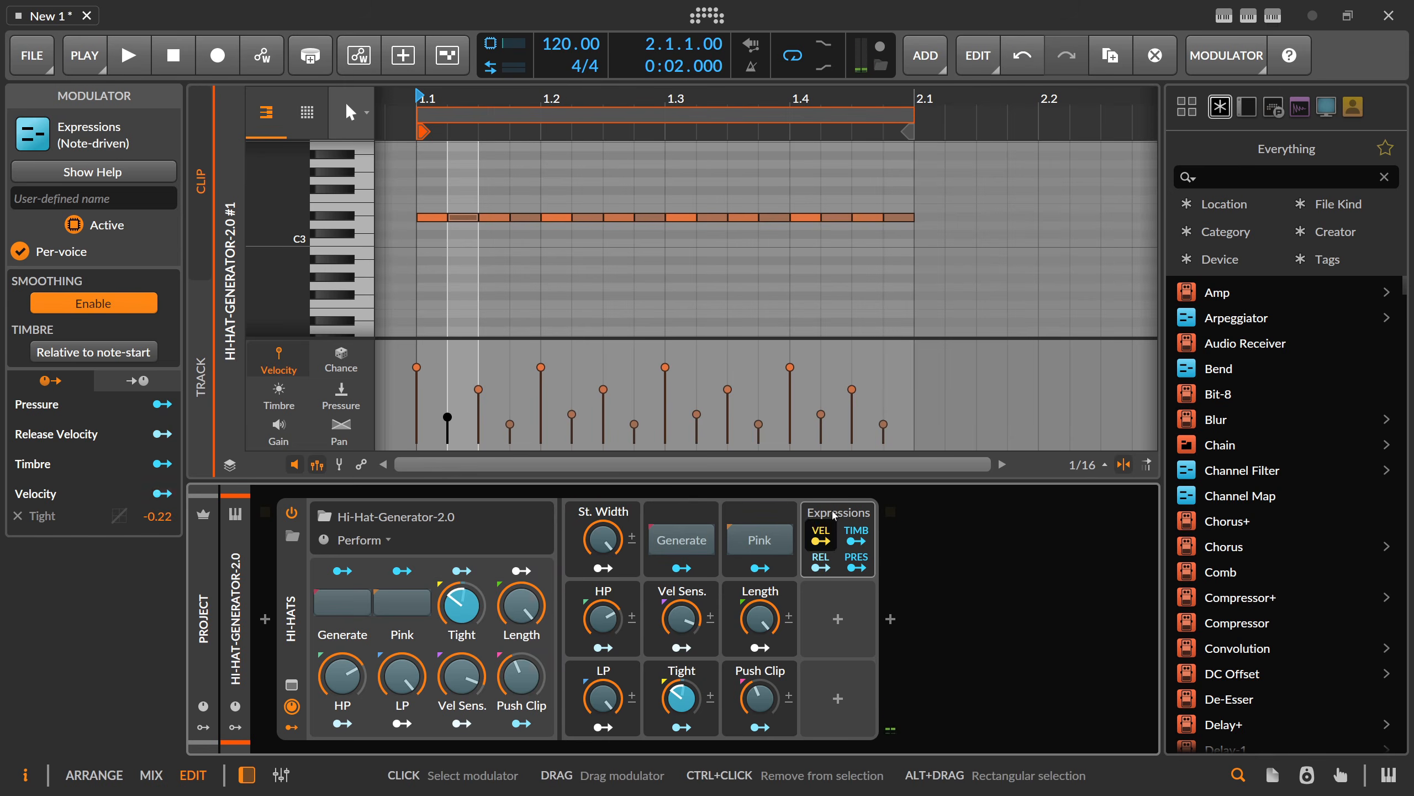
Delete the Expressions modulator and hide the modulators of the Hi-Hats device
key(Delete)
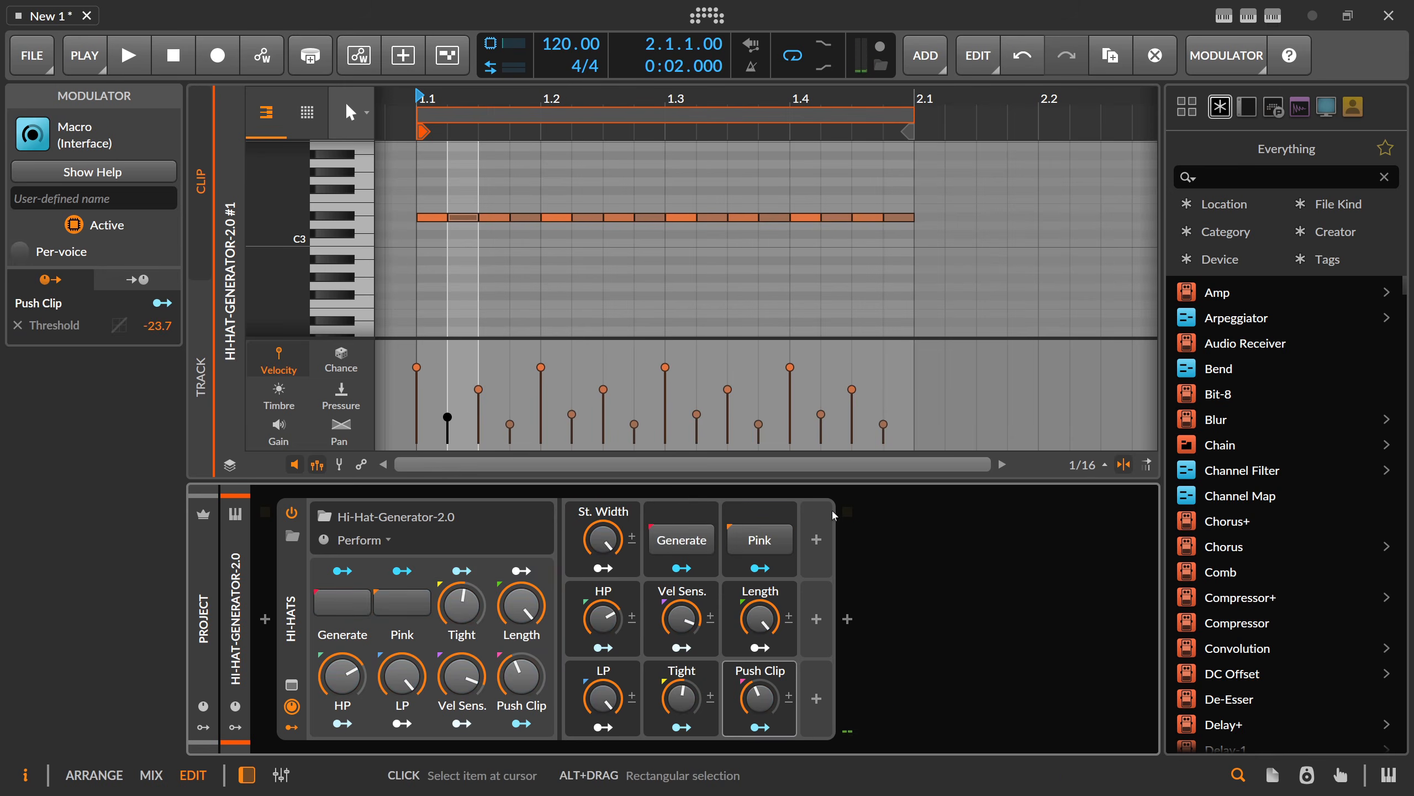
click(293, 729)
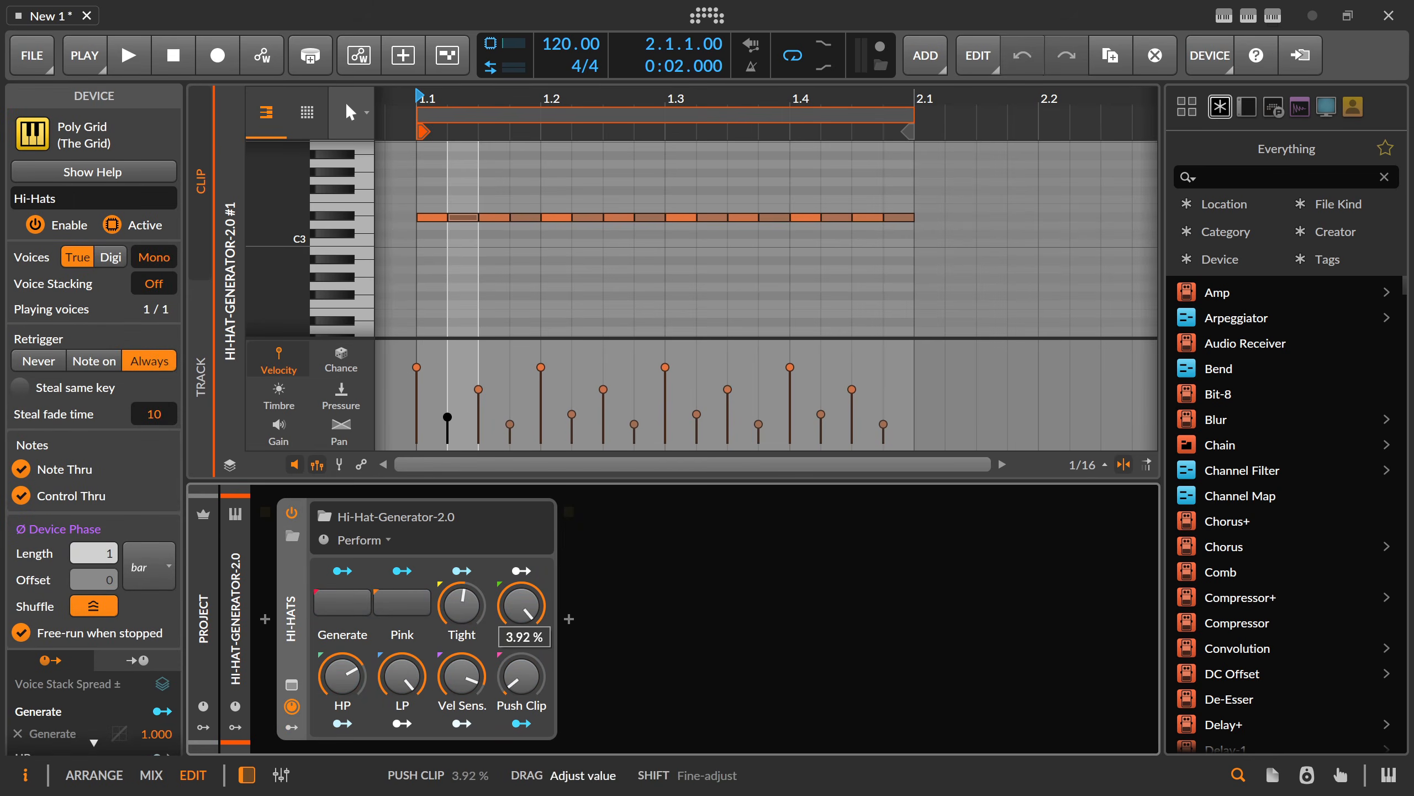
Lower Push Clip to 3.92 % and expand the Hi-Hats device to examine its FX chain up to the Over device
drag(530, 674, 529, 672)
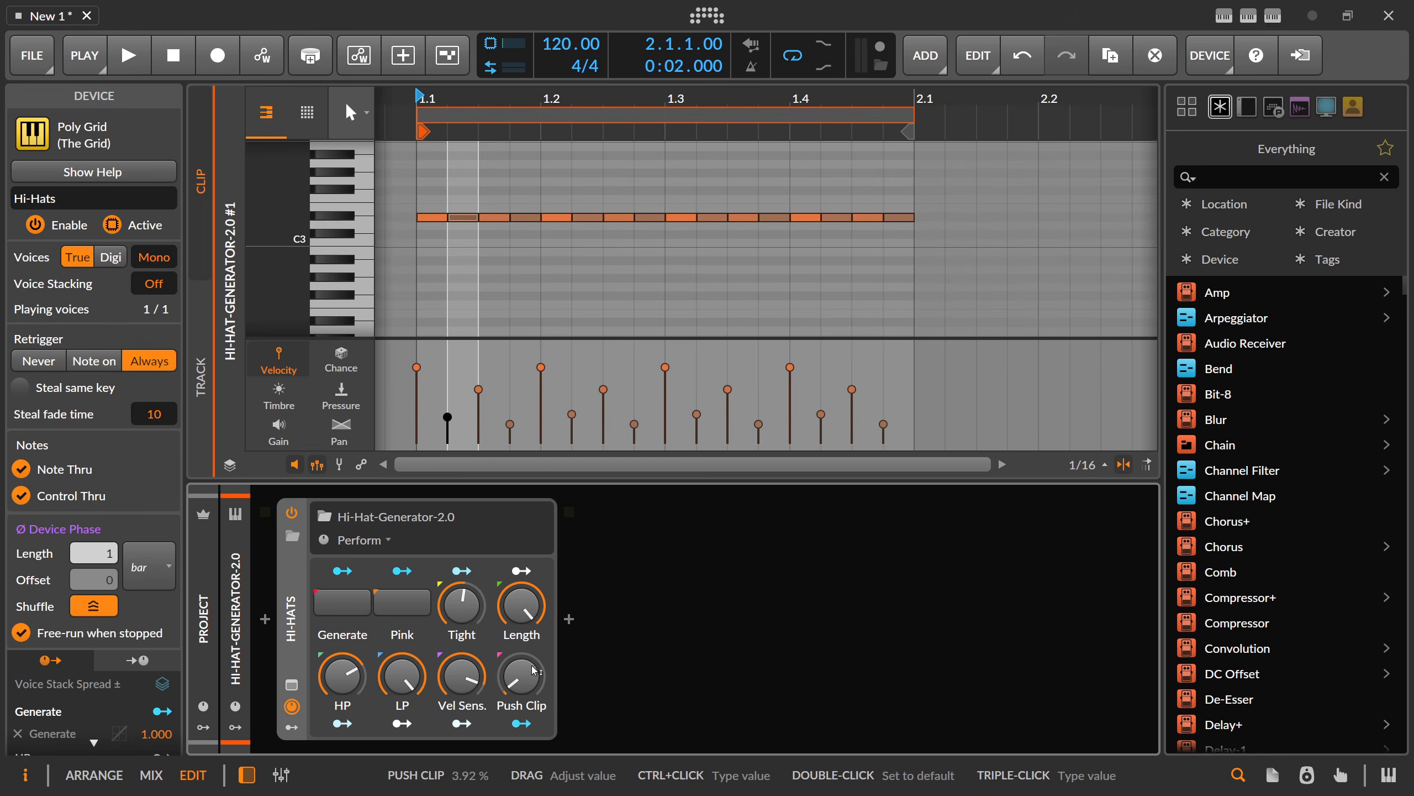
double_click(291, 638)
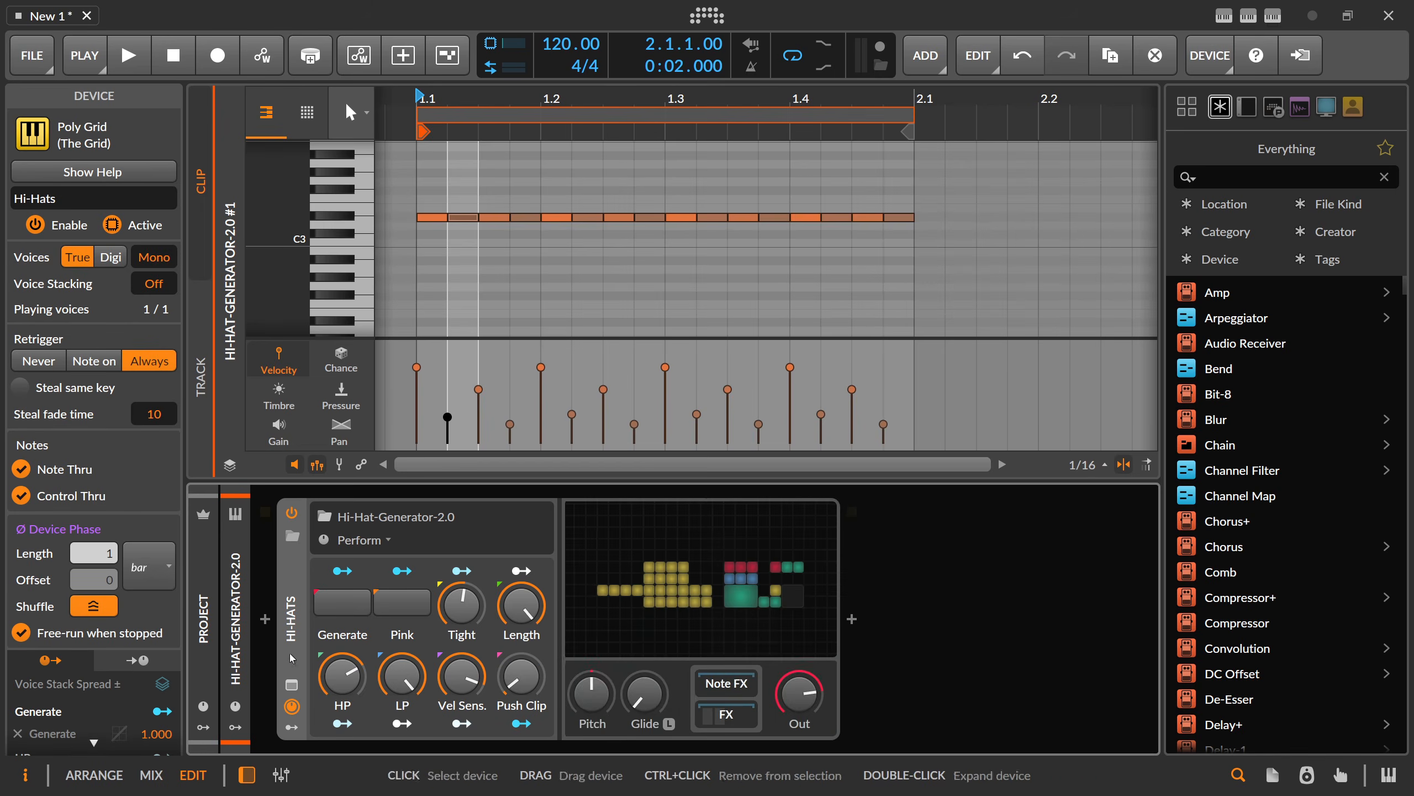
click(735, 715)
scroll(671, 739, right, 5)
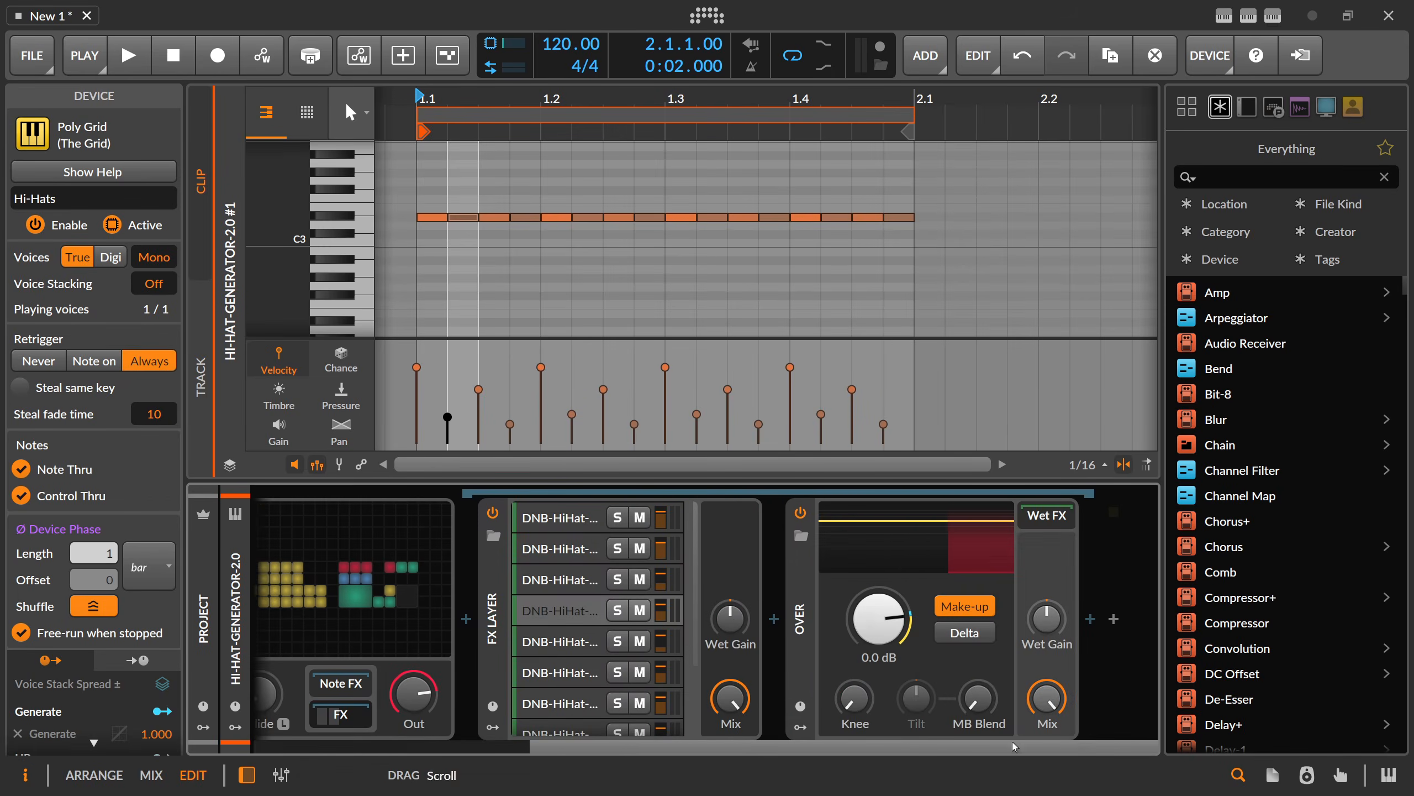
scroll(569, 749, left, 5)
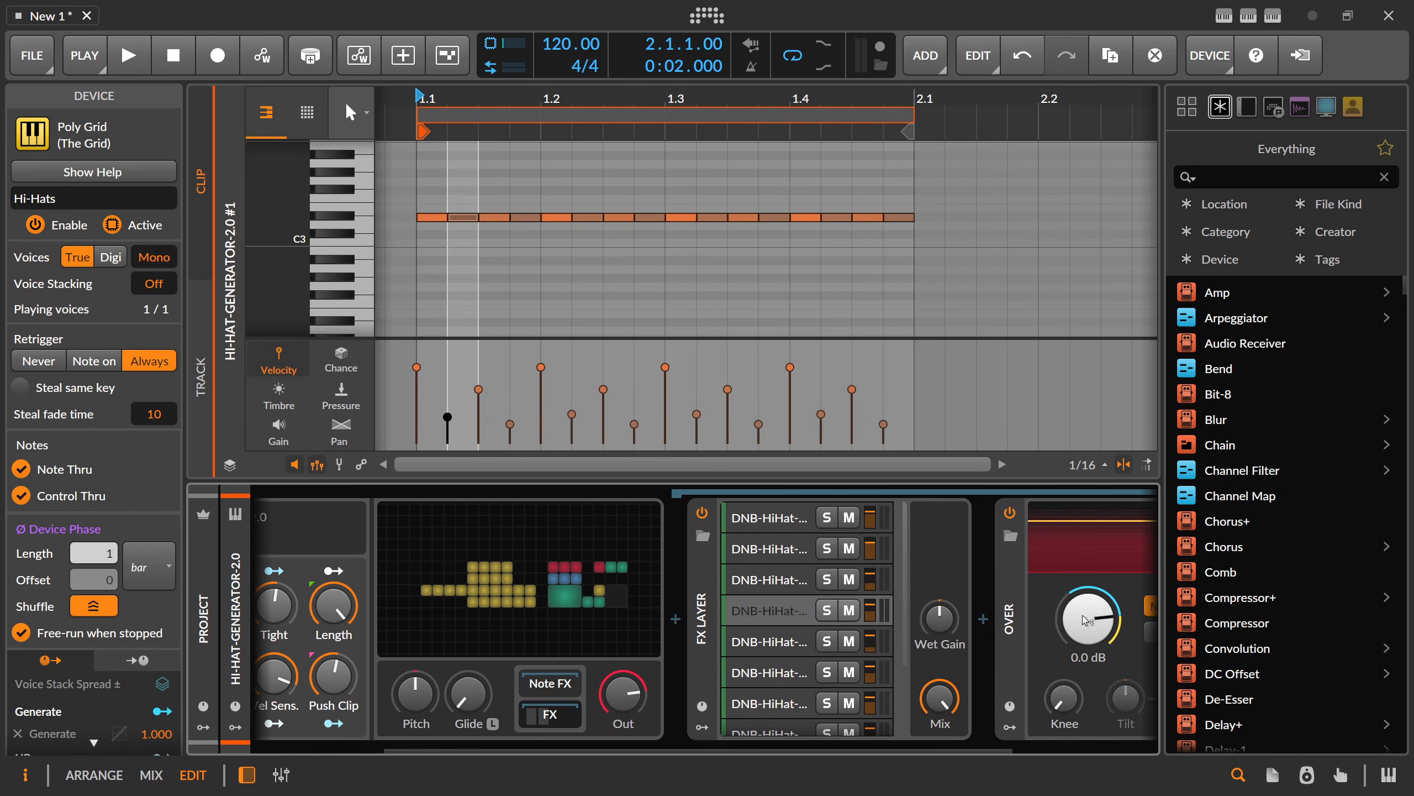
Sweep Push Clip between 96.9 % and 2.17 %, and readjust Push Clip and Tight while auditioning the pattern
drag(338, 676, 338, 653)
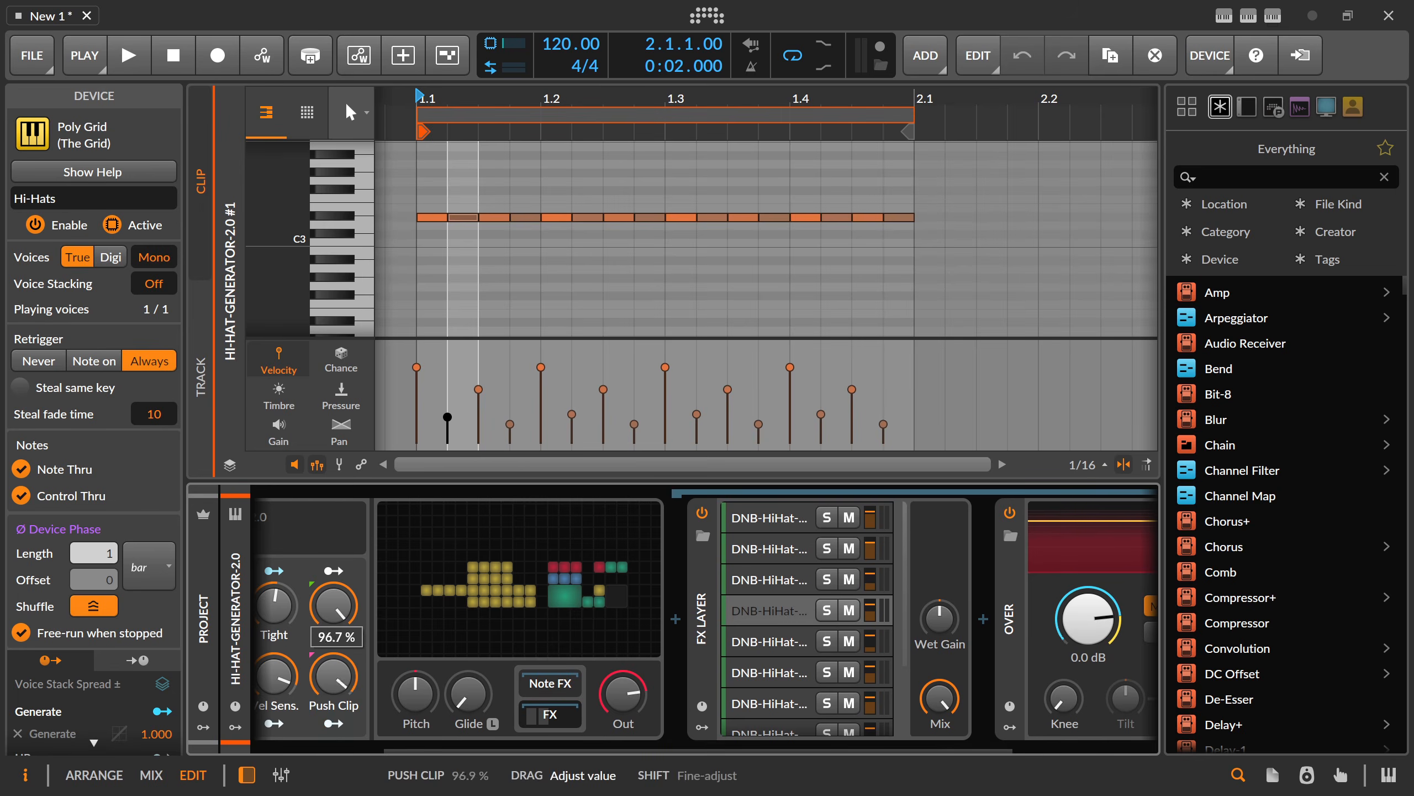
scroll(556, 726, left, 3)
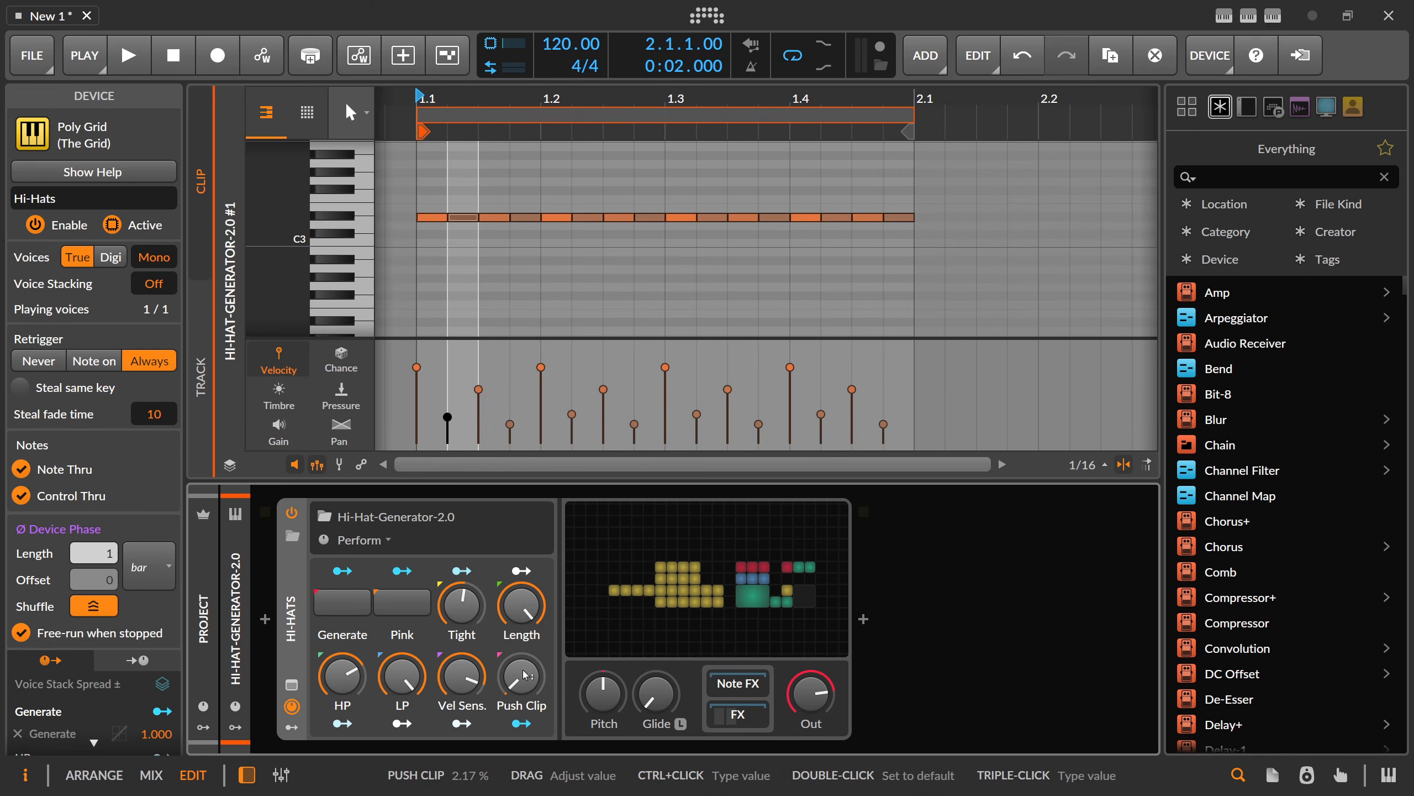
key(space)
drag(523, 674, 523, 559)
mouse_move(462, 605)
mouse_down()
mouse_move(462, 633)
mouse_move(462, 610)
mouse_up()
key(space)
Switch from the note editor to the arrangement view showing the hi-hat clip
click(556, 303)
key(Tab)
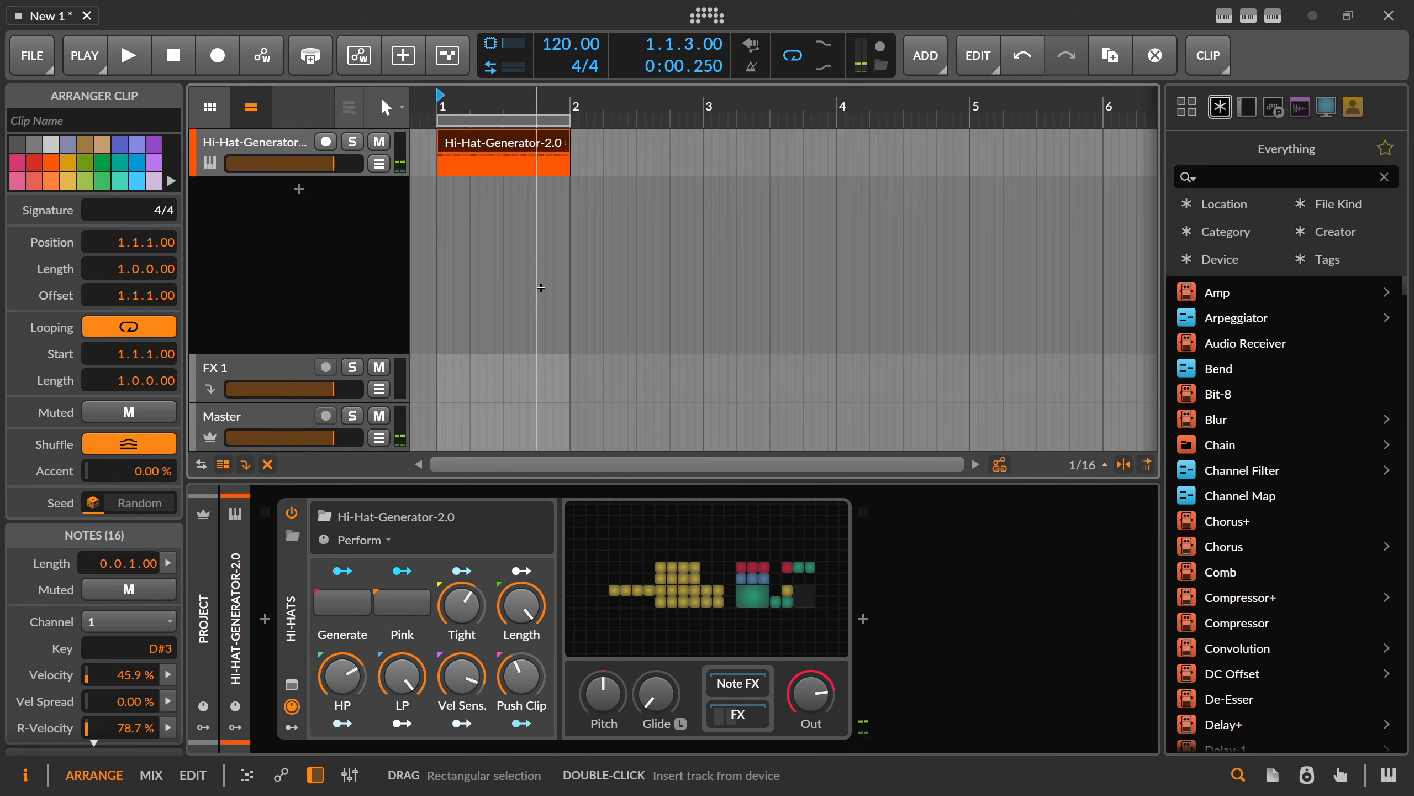
drag(455, 105, 461, 150)
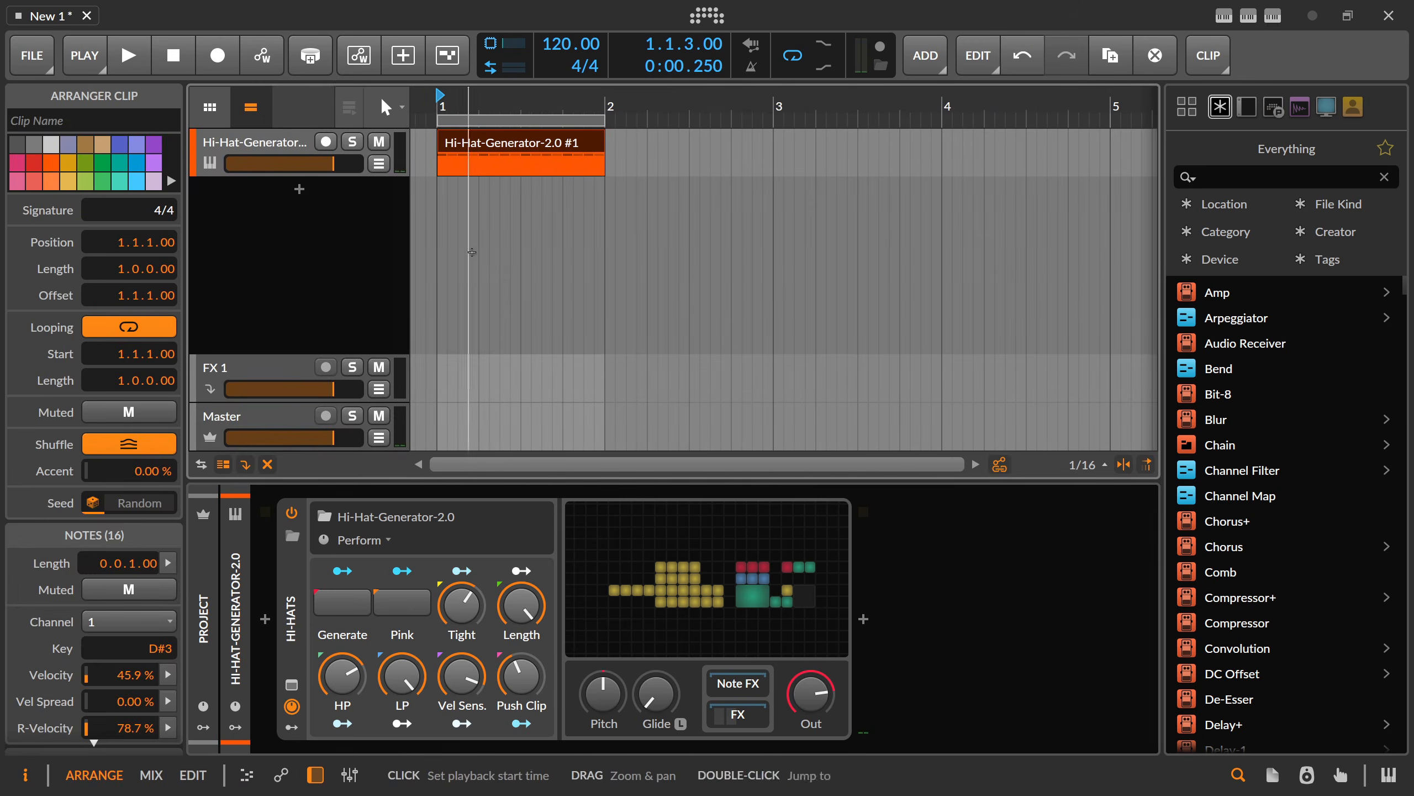
Collapse the Hi-Hats device and turn on Generate while auditioning the pattern
double_click(301, 607)
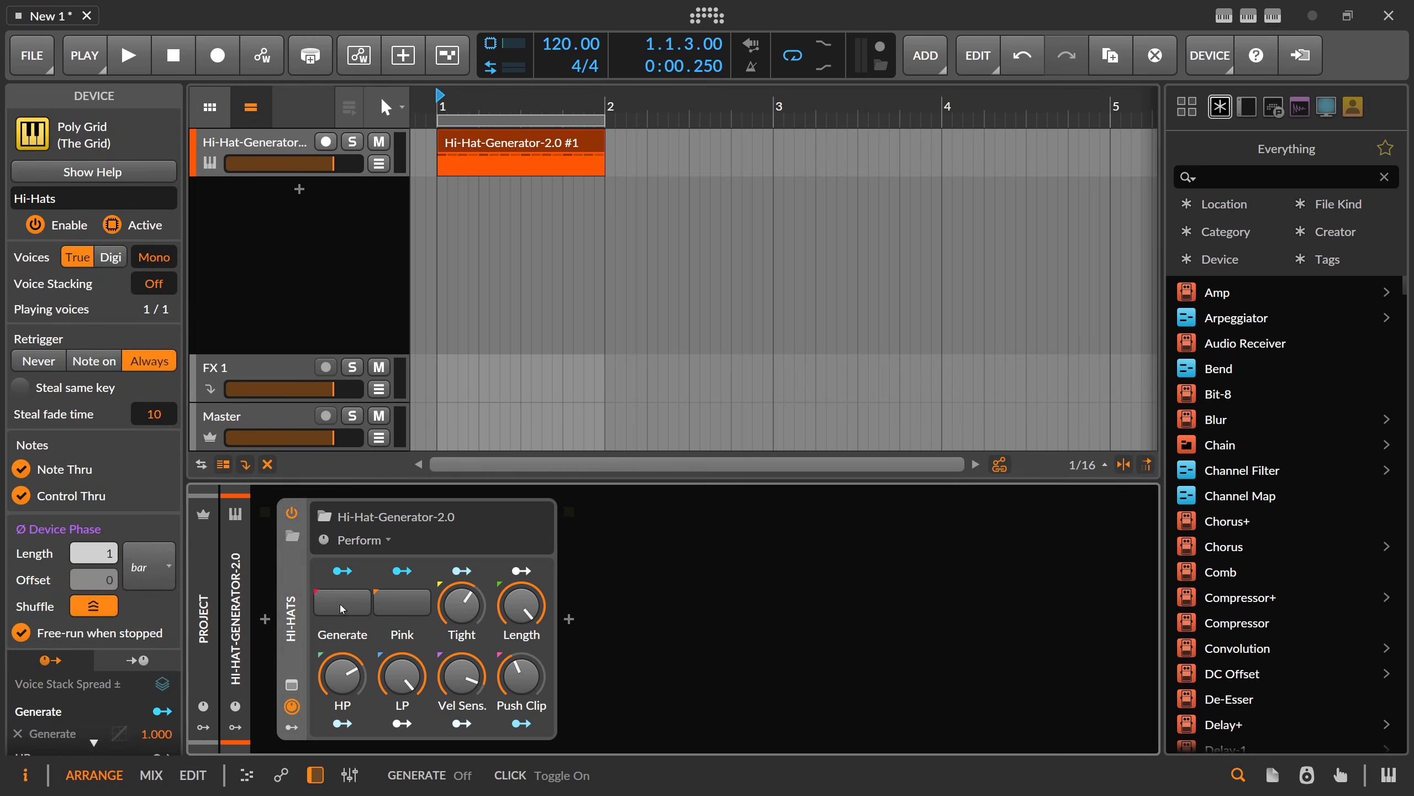
key(space)
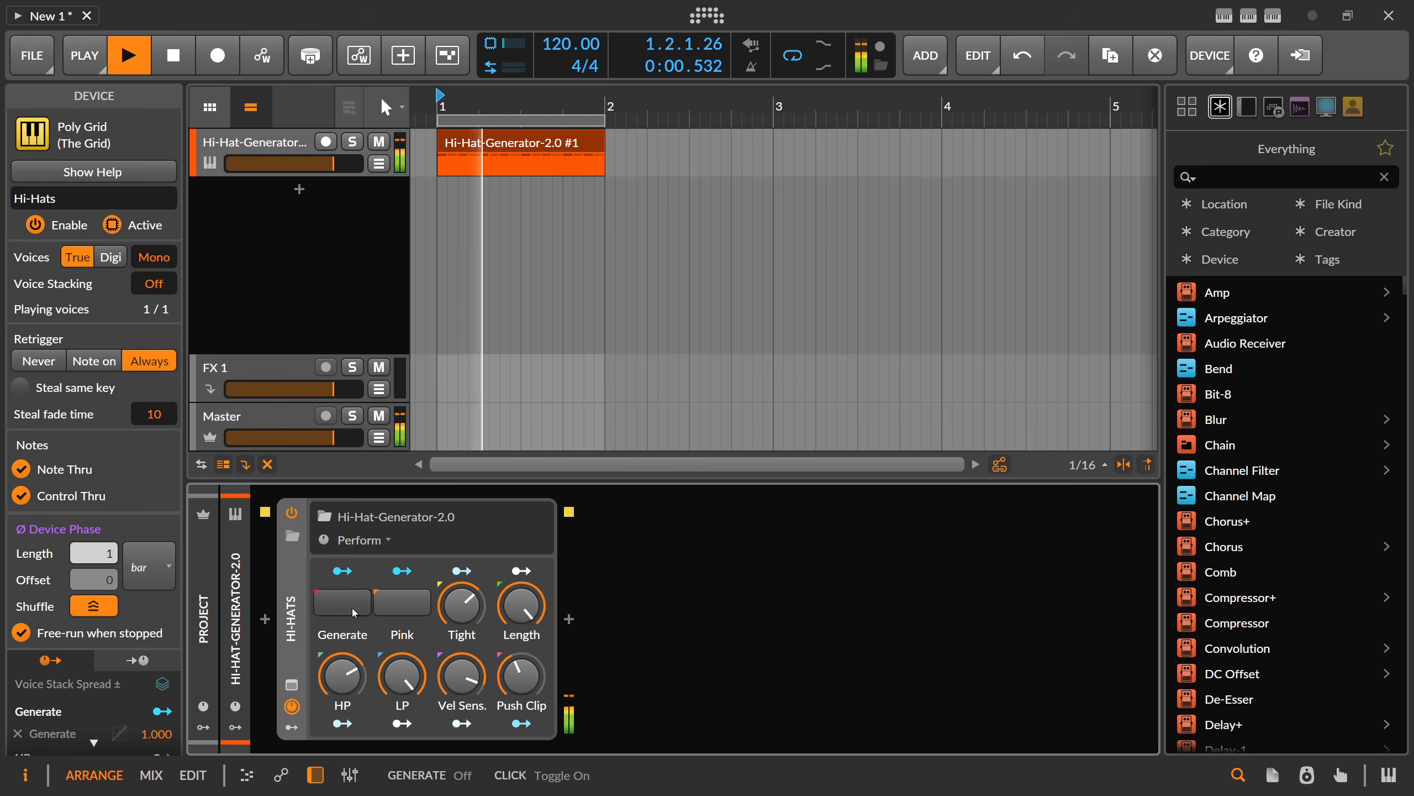
key(space)
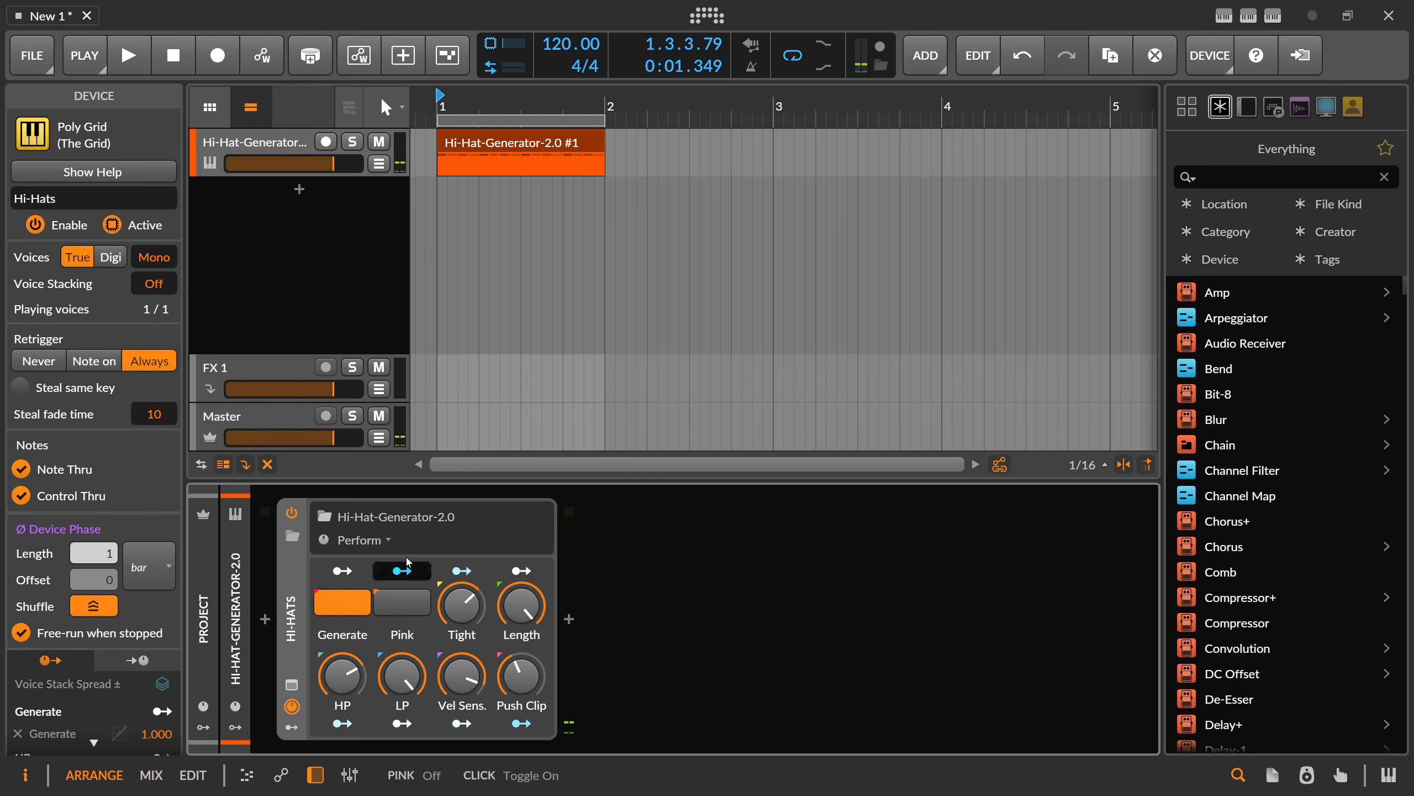
Review the hi-hat clip's available operations and audition the clip with Generate on
right_click(458, 148)
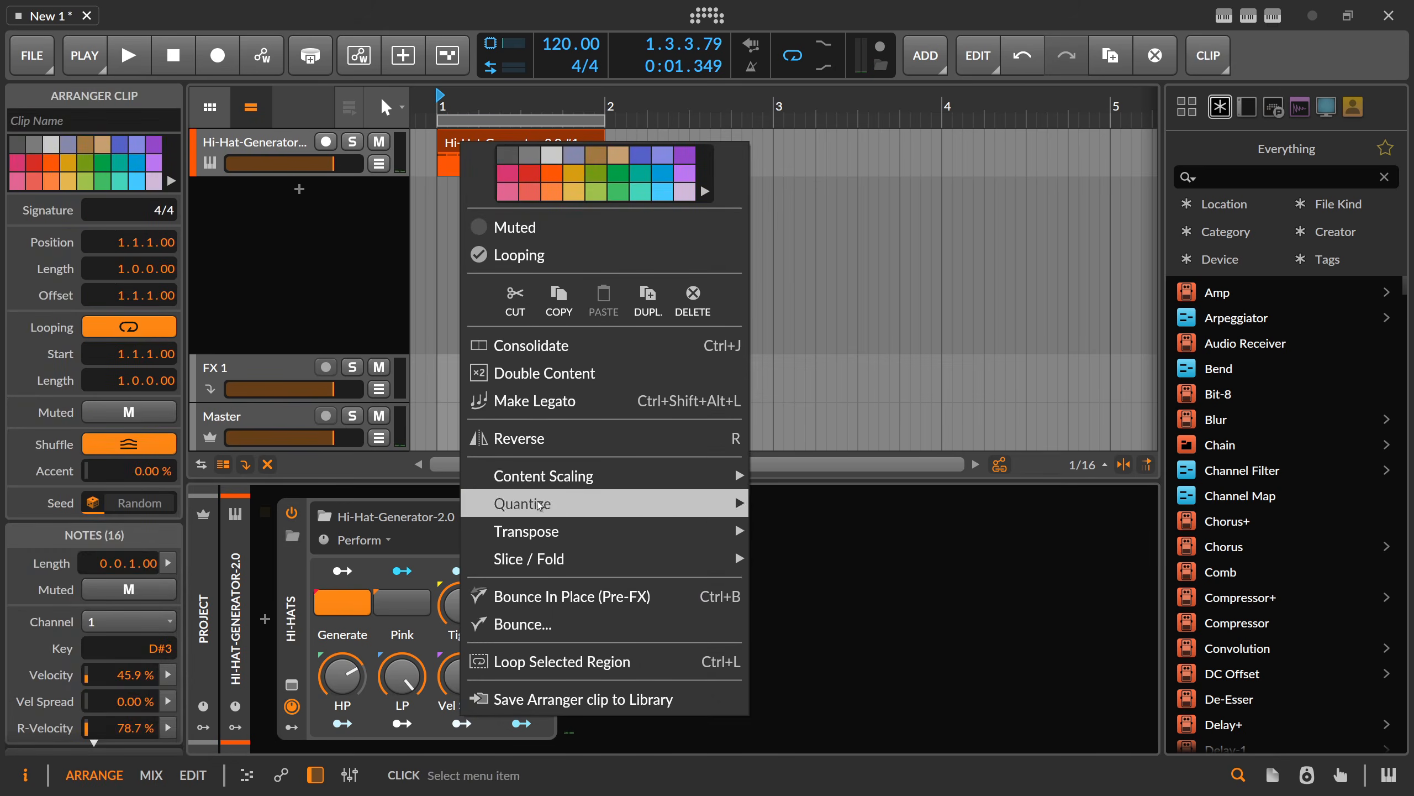
click(384, 316)
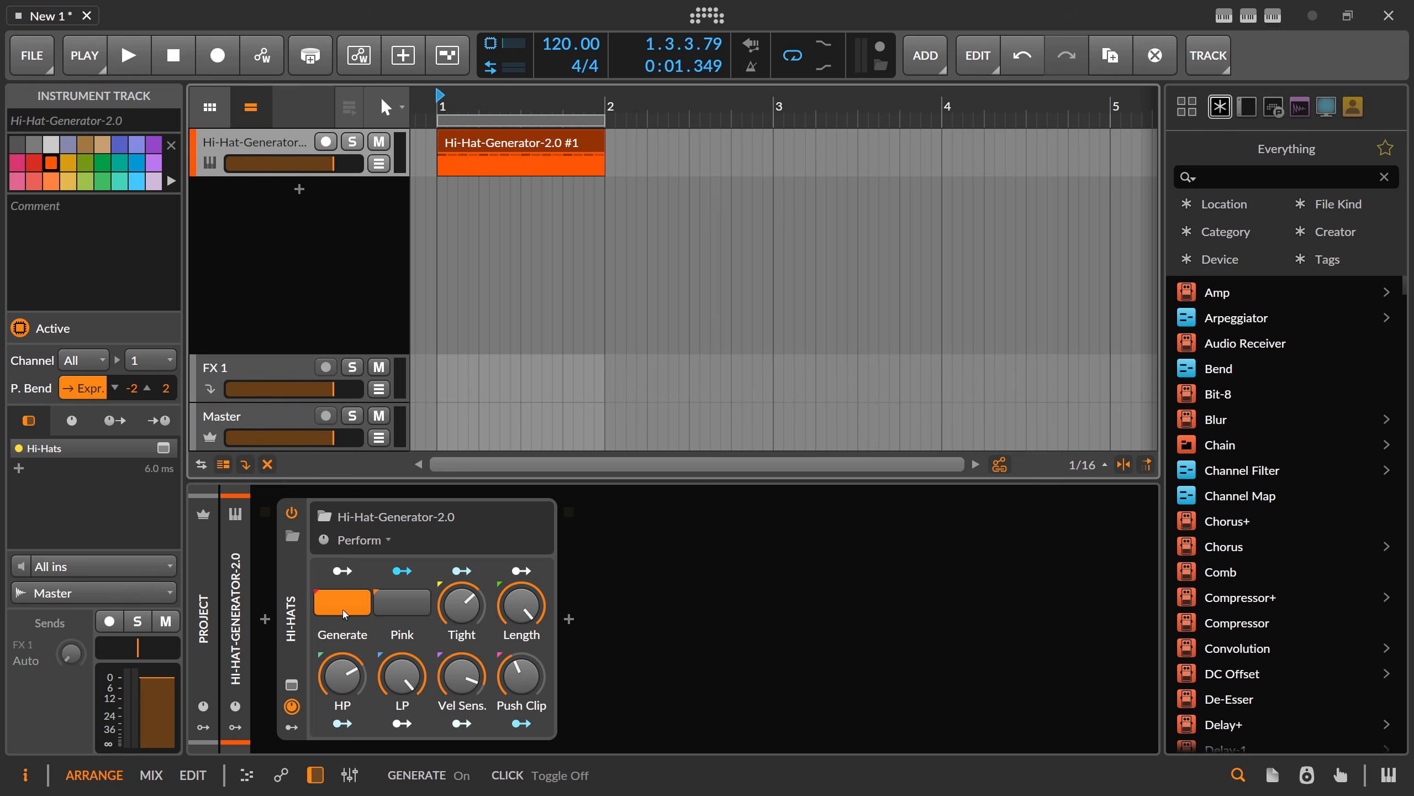
click(478, 139)
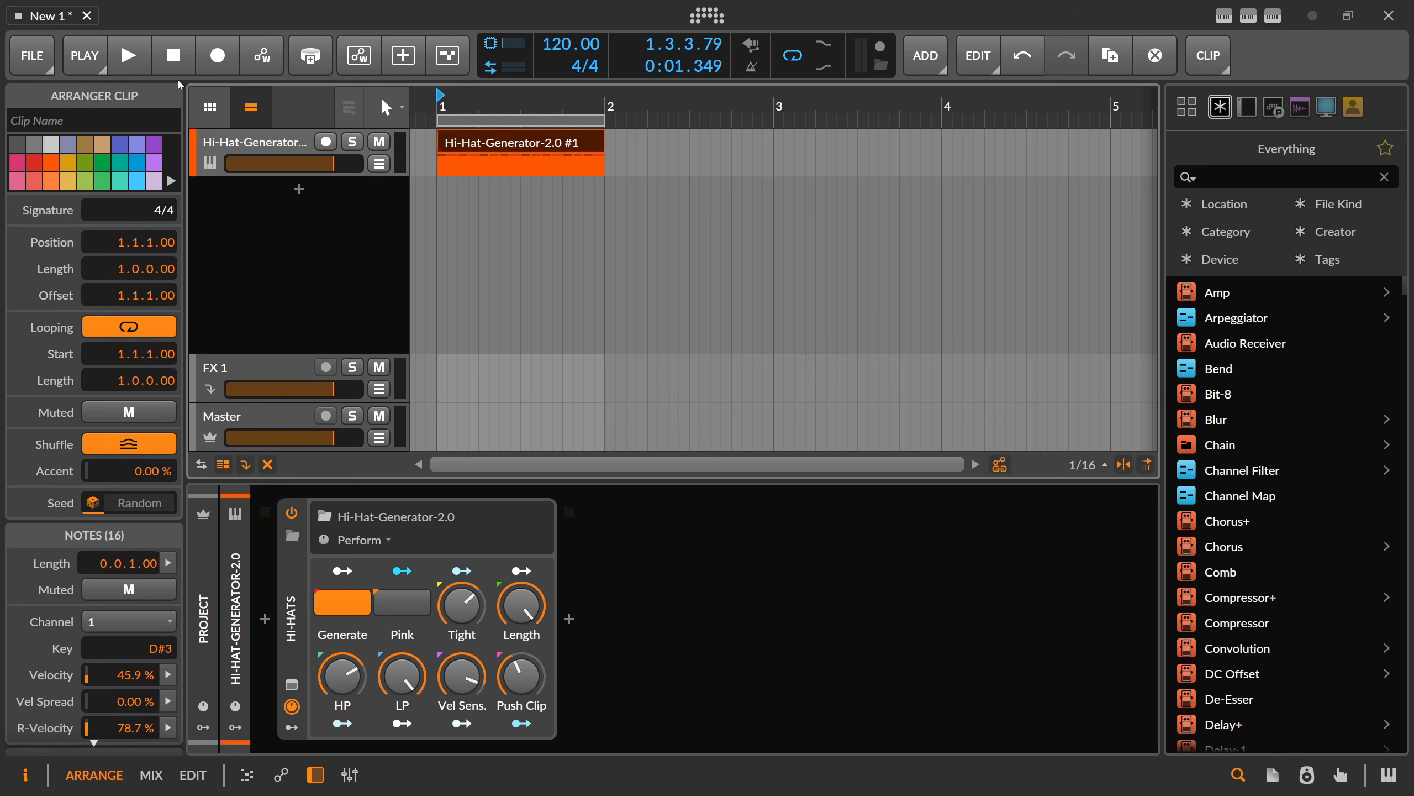
click(132, 62)
click(132, 63)
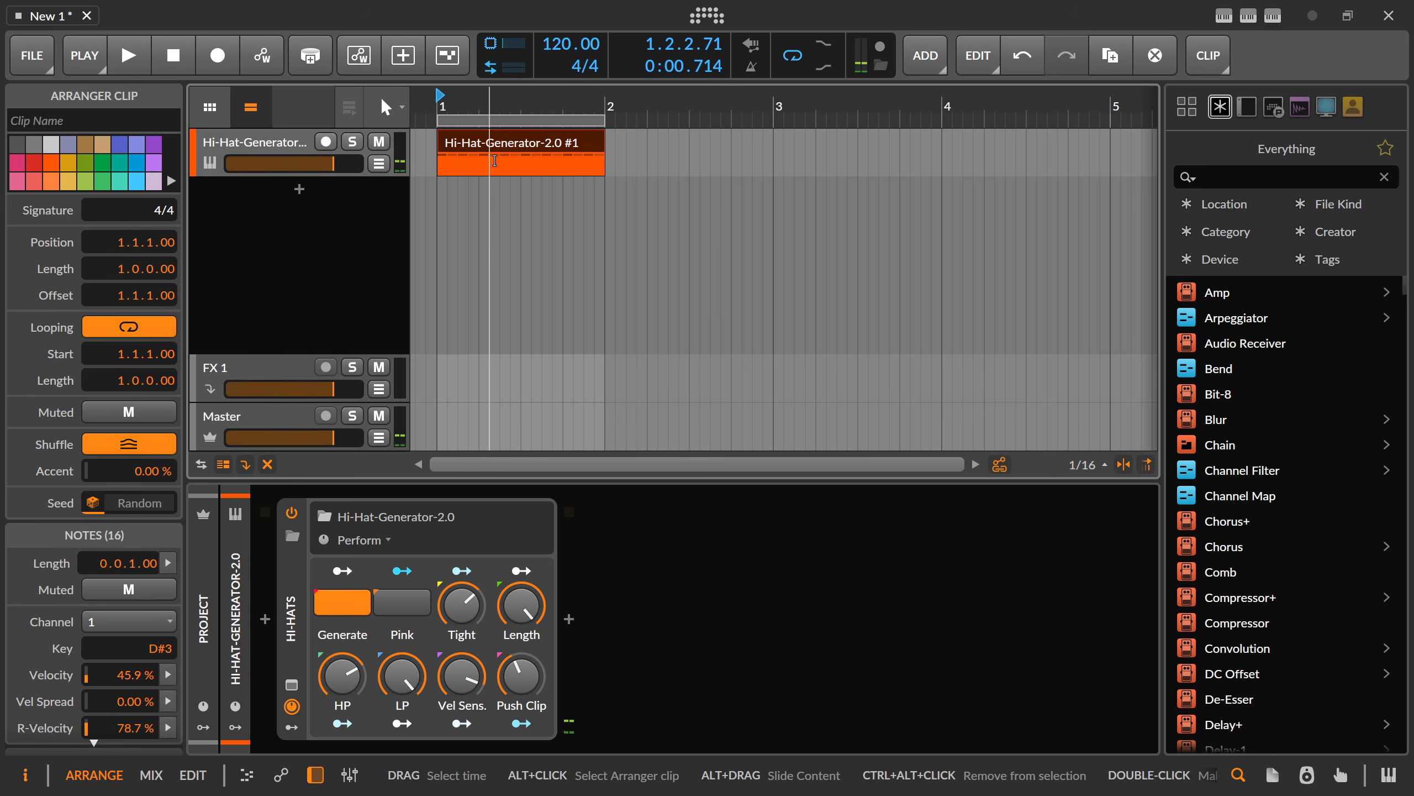
right_click(483, 144)
click(342, 235)
click(256, 146)
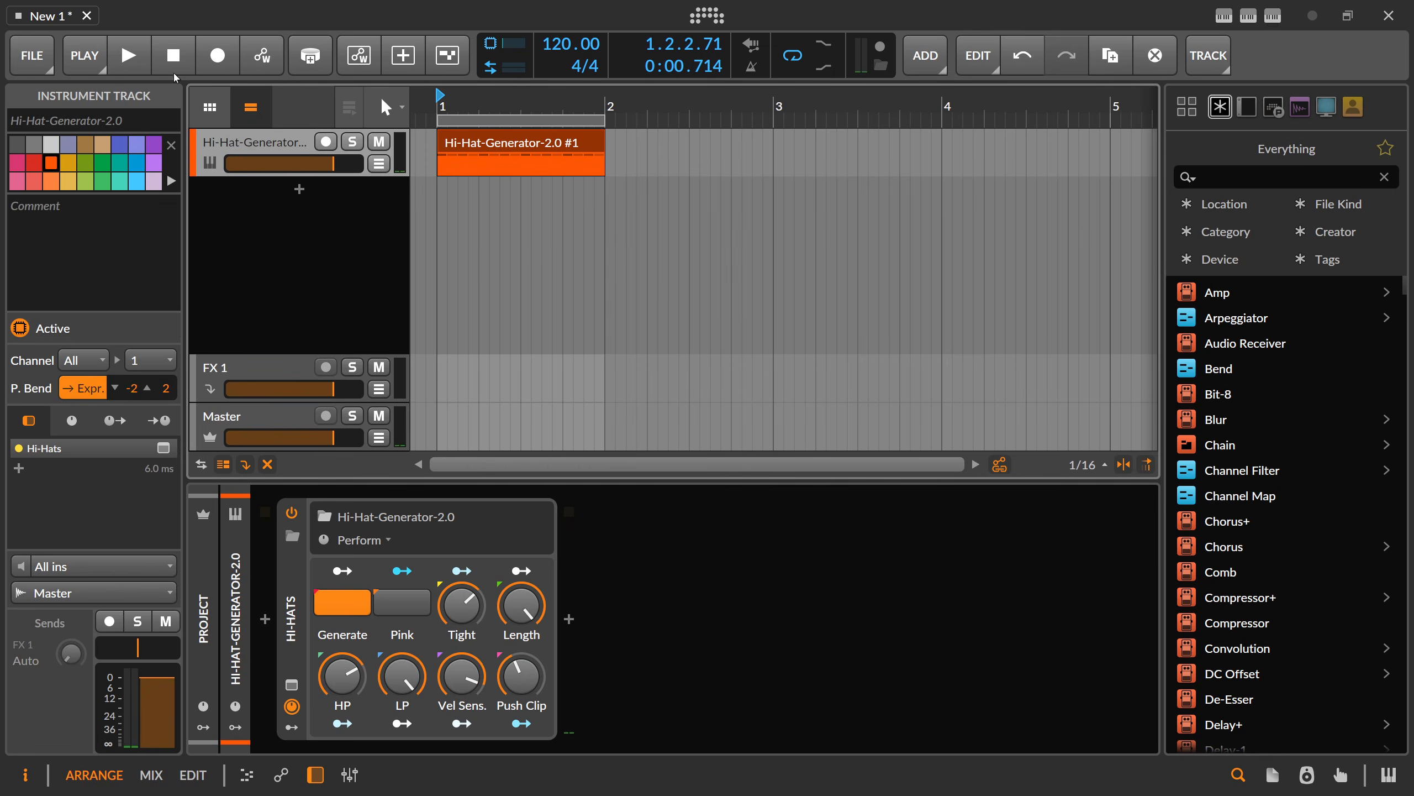
click(138, 58)
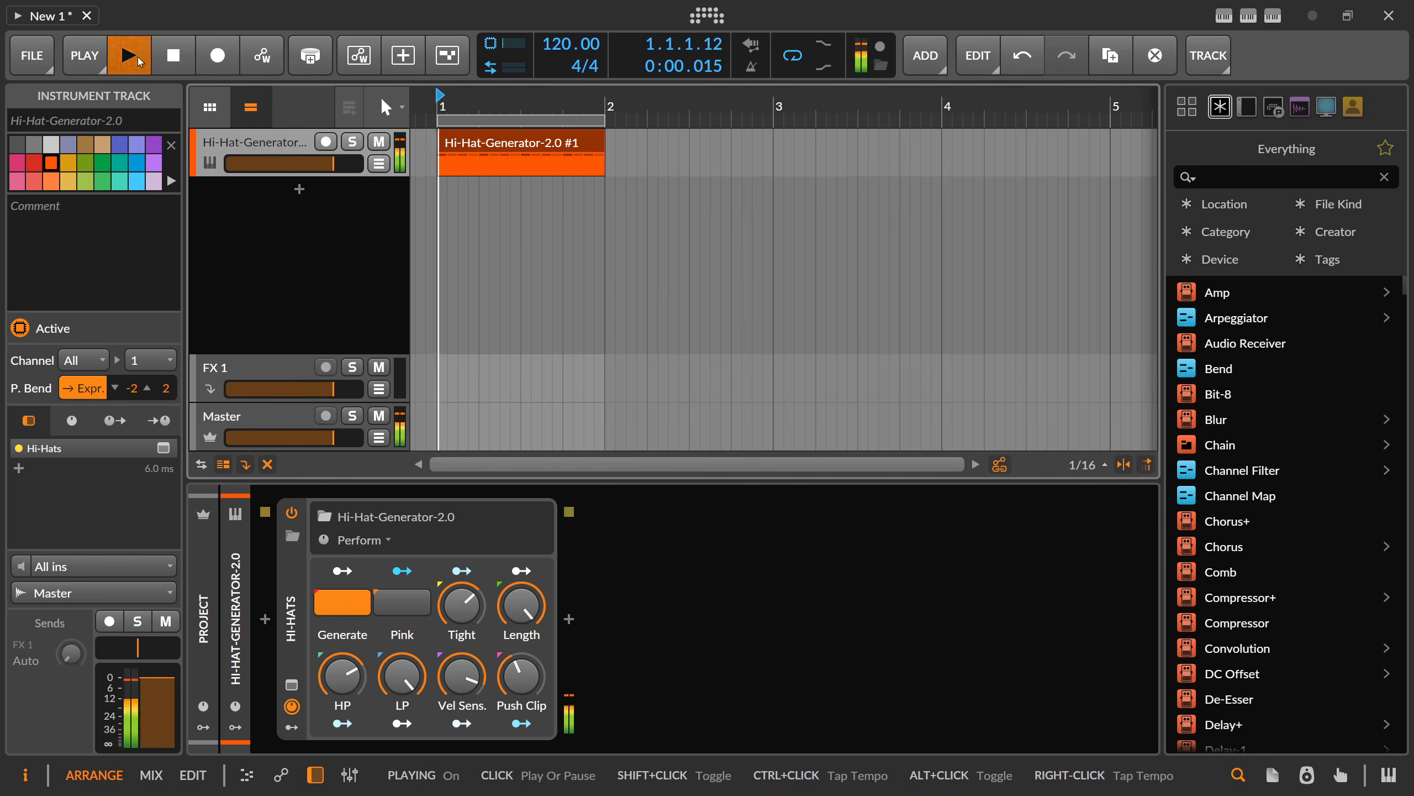
click(173, 55)
Bounce the hi-hat clip to a new audio track with the Post-Fader source, 32-bit floating-point depth and no dither
right_click(510, 153)
click(584, 633)
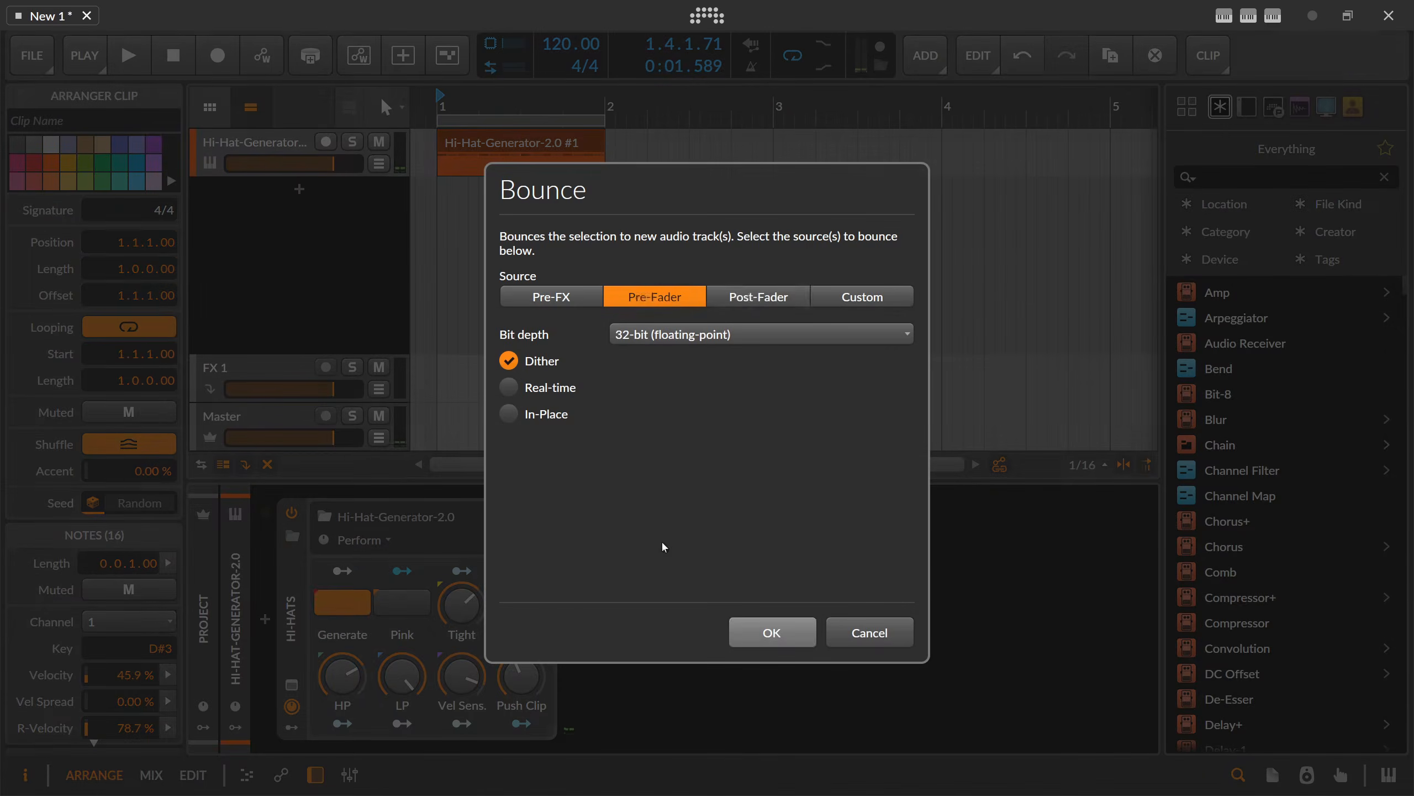
click(759, 296)
click(508, 360)
click(772, 633)
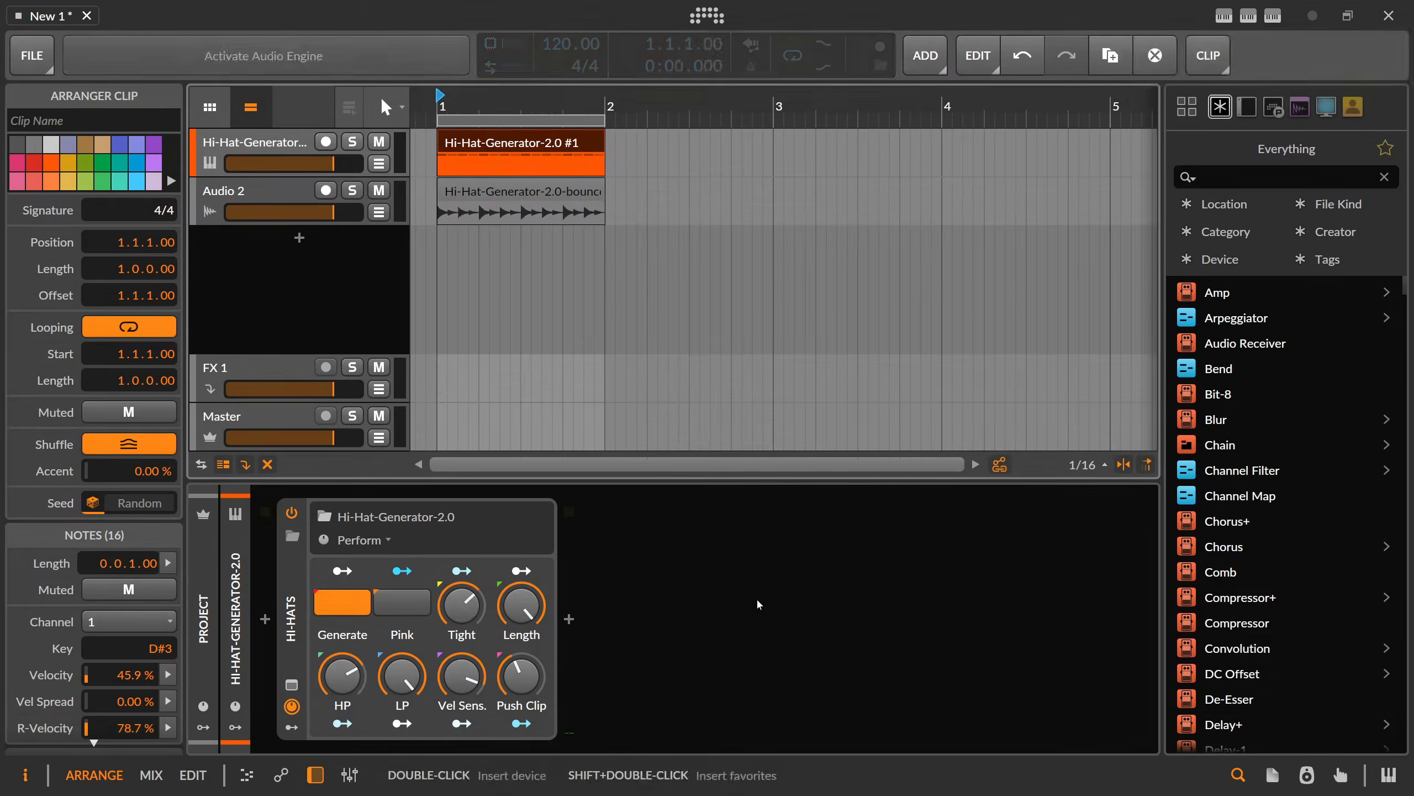
Solo the bounced audio track to audition it, and delete that track
click(352, 190)
click(129, 55)
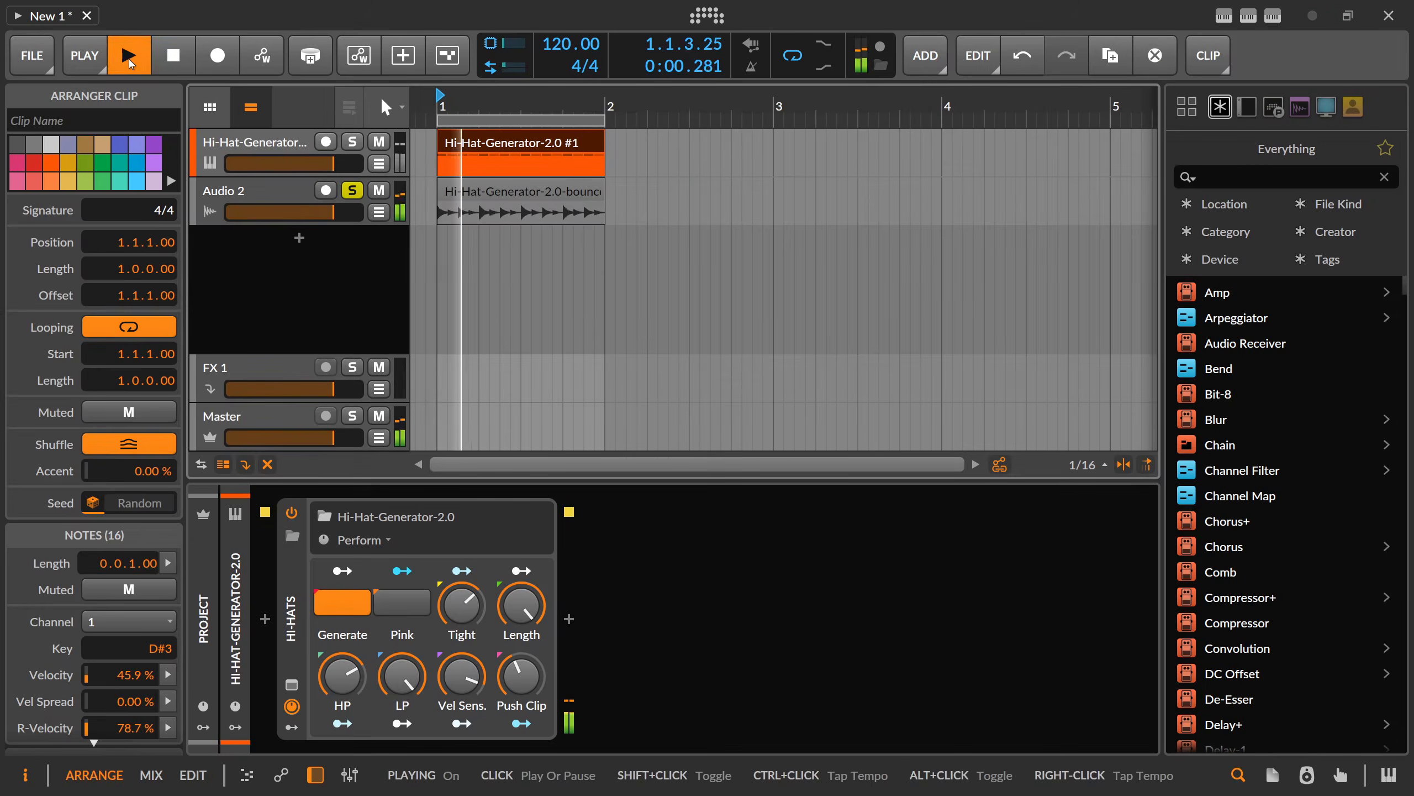
click(130, 57)
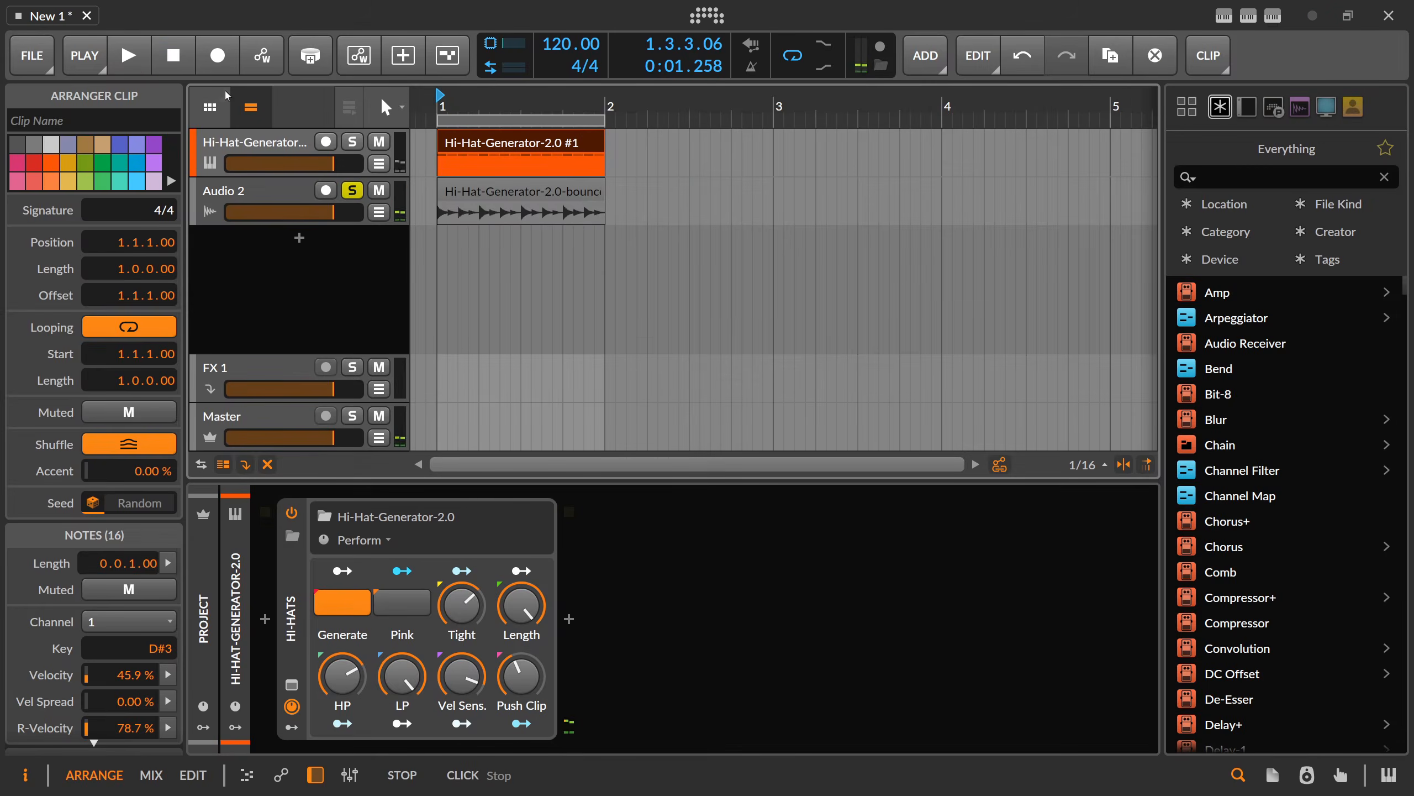
click(266, 195)
key(Delete)
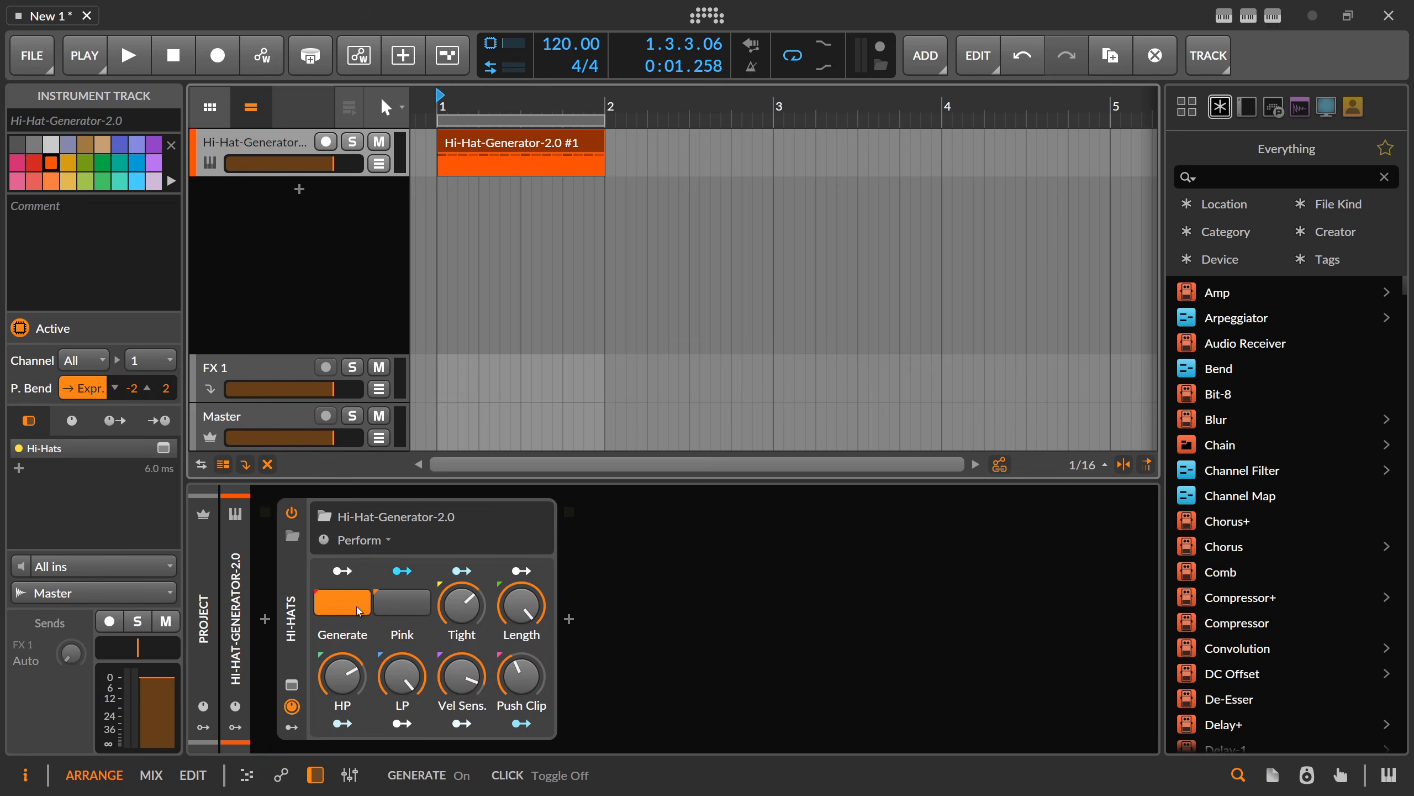
Expand the Hi-Hats device and inspect its patch in the Grid editor, closing the editor when done
double_click(292, 618)
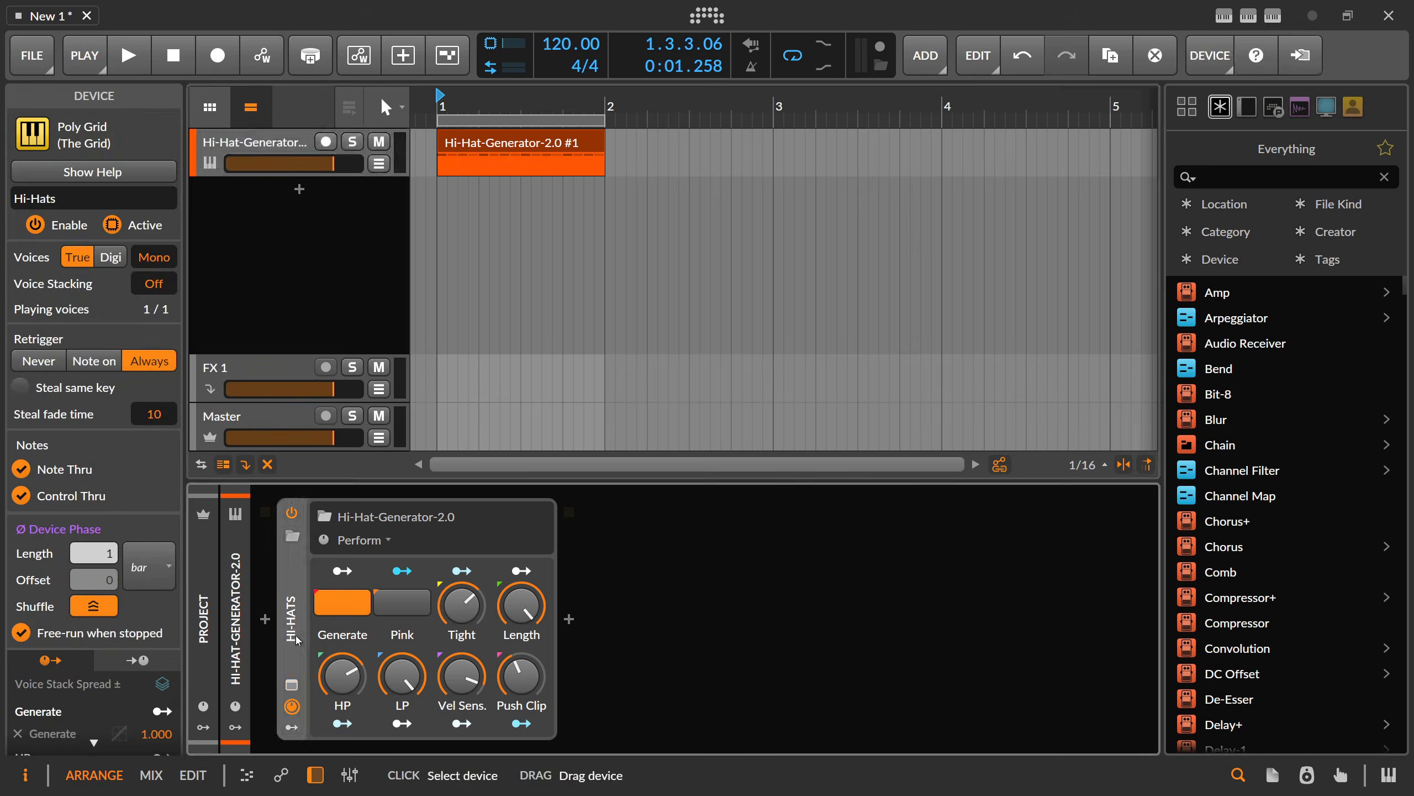
click(645, 588)
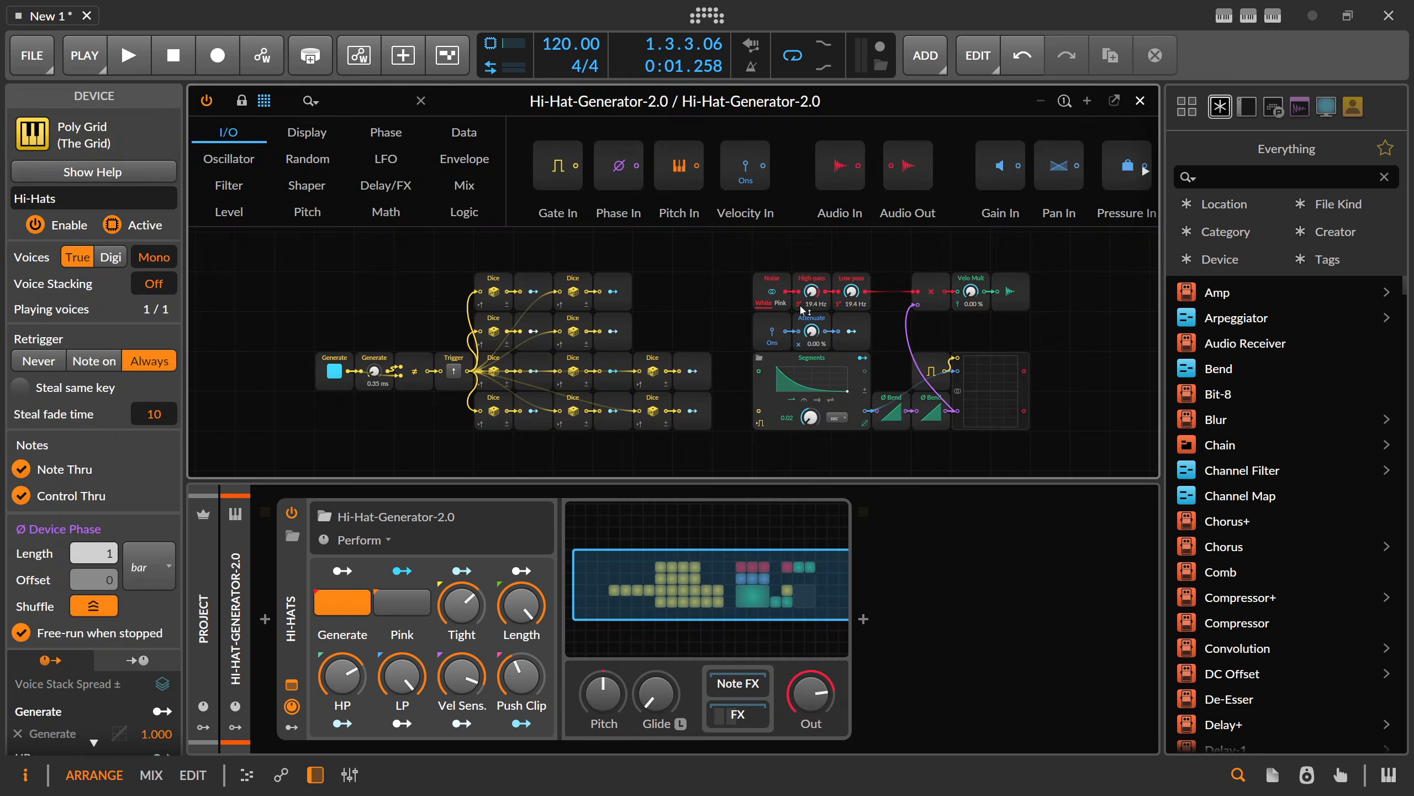
click(1140, 102)
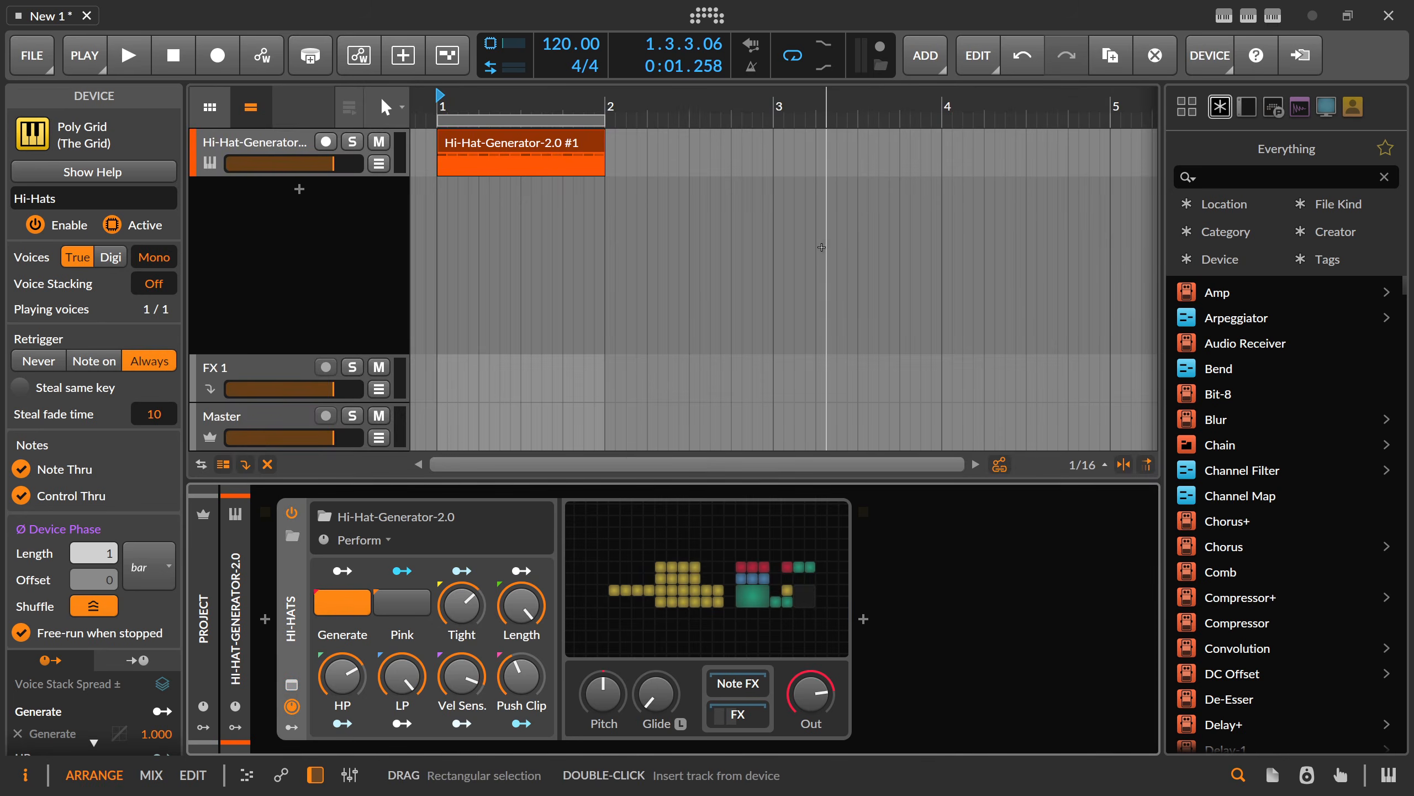
click(278, 154)
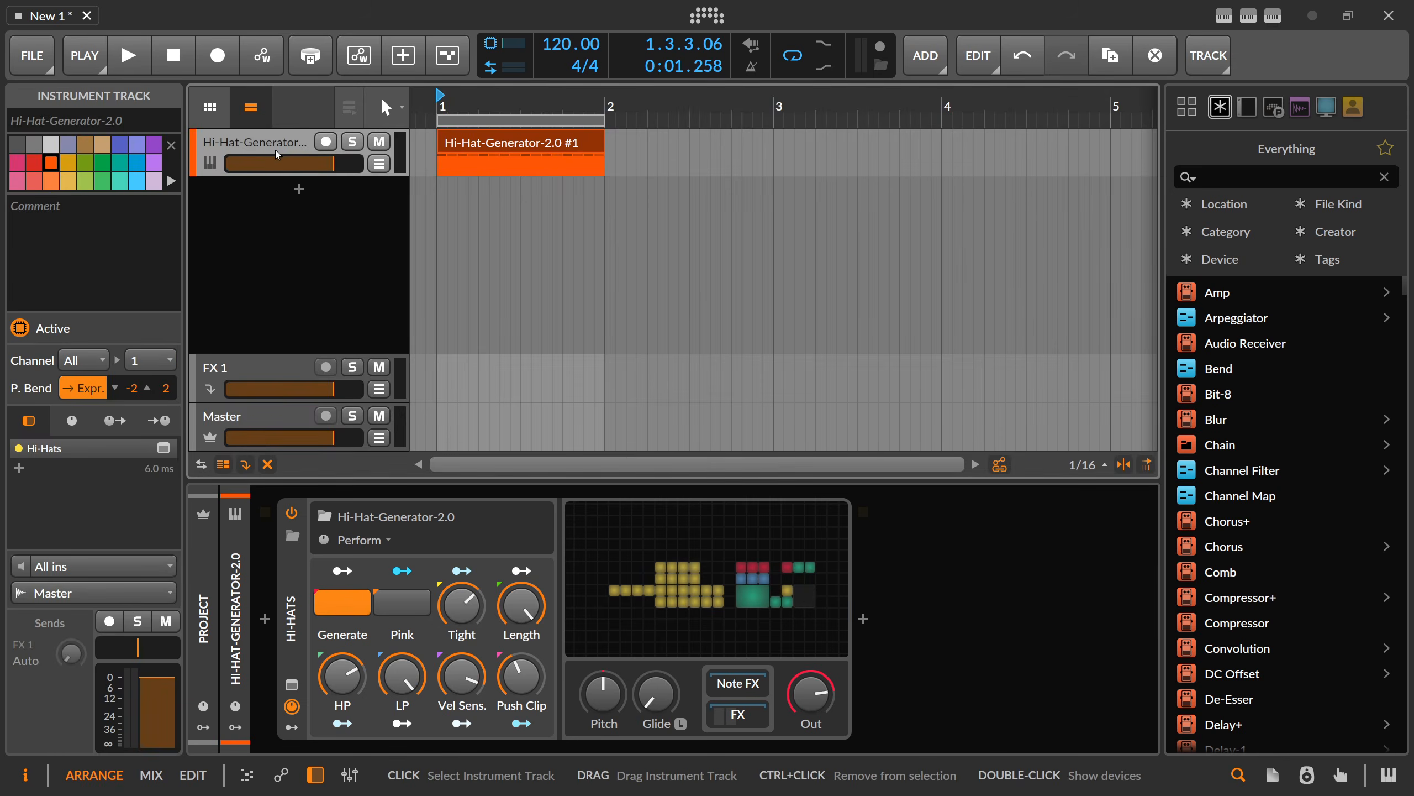
key(ctrl+g)
click(278, 192)
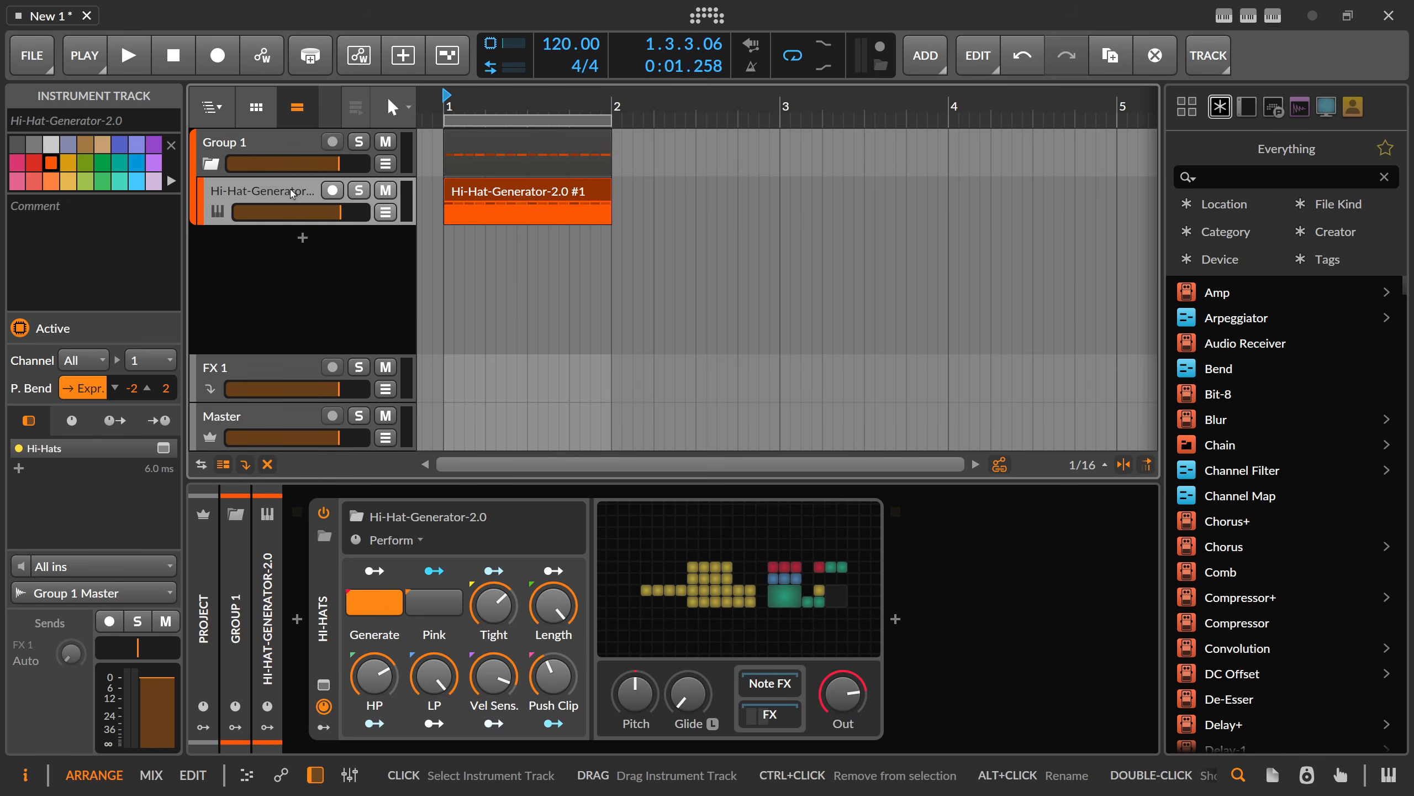
drag(291, 191, 271, 287)
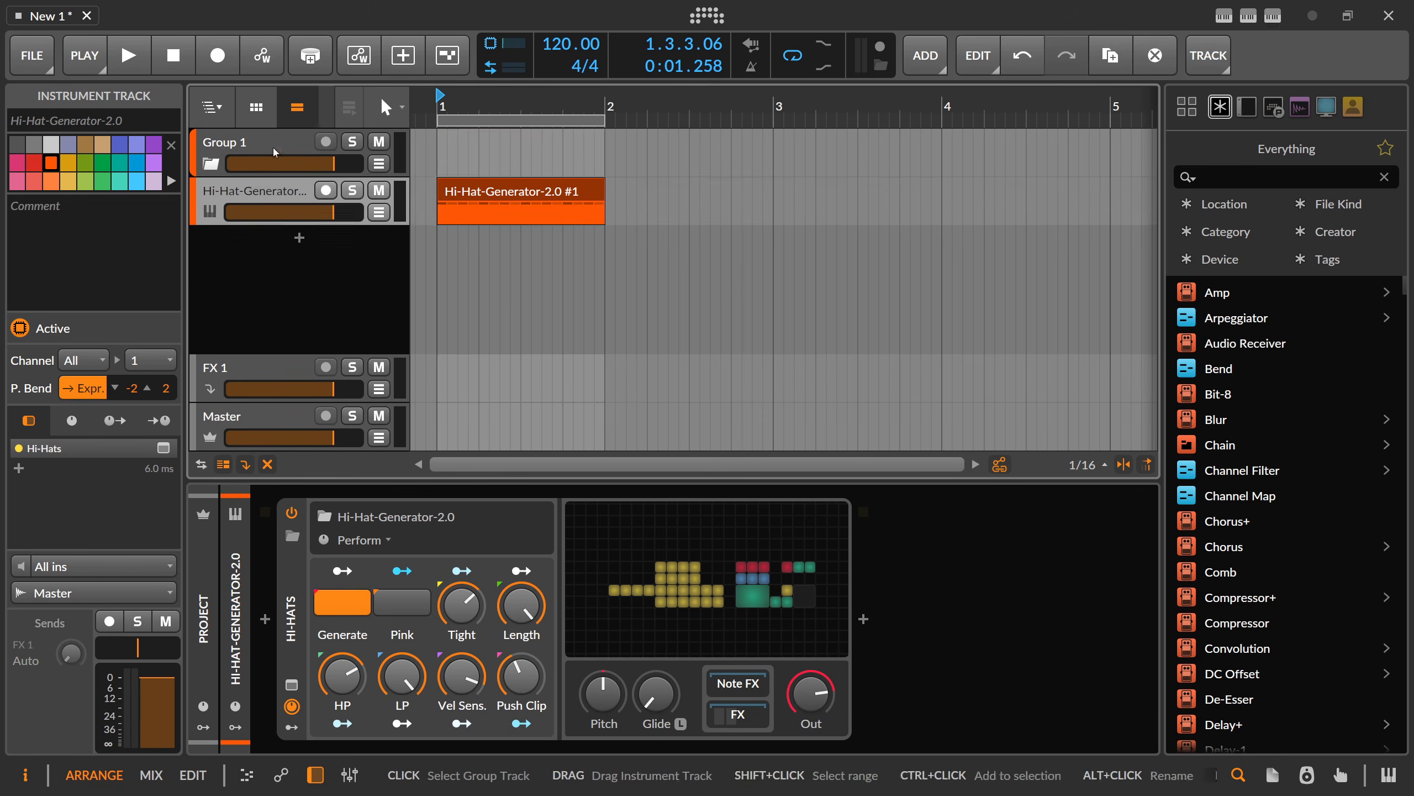
click(275, 152)
key(Delete)
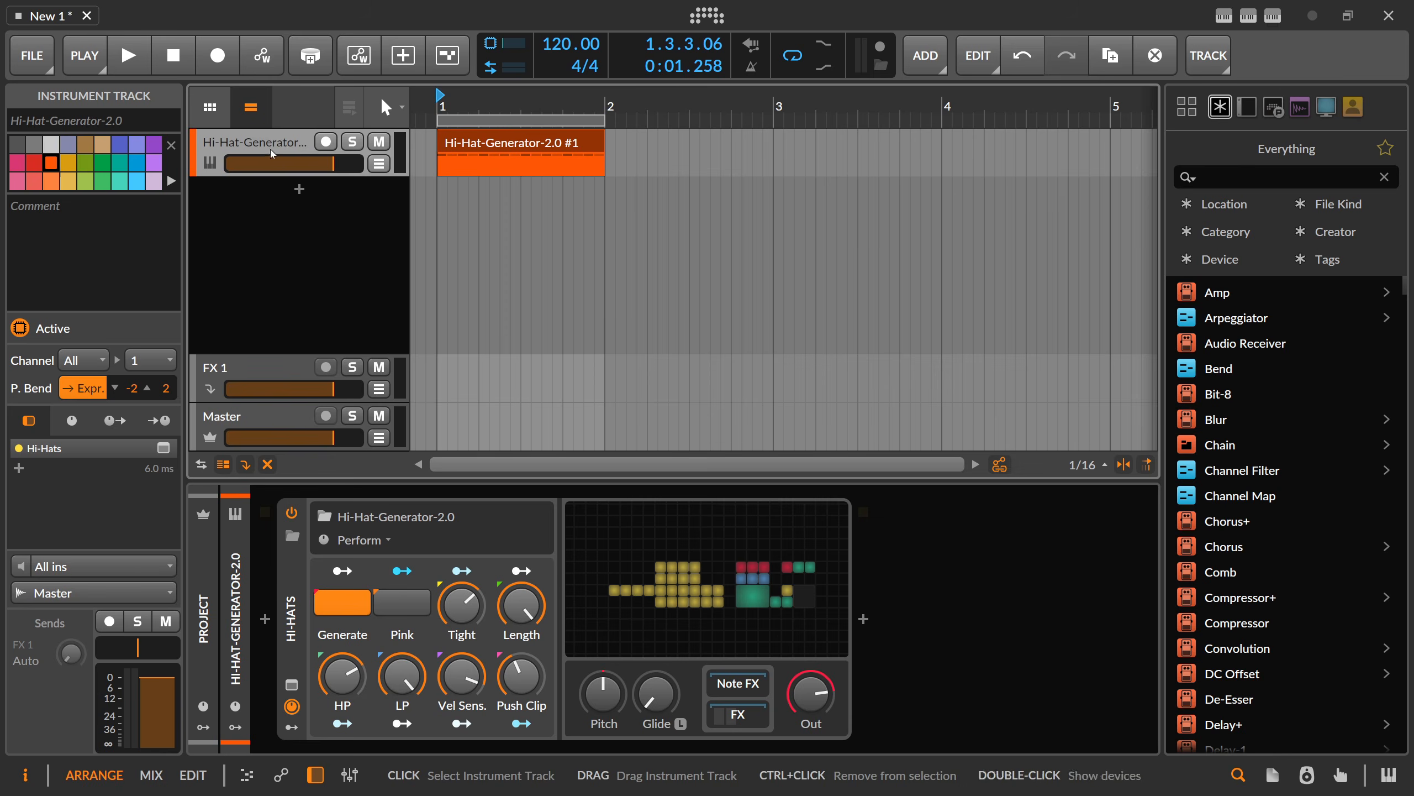
Audition the hi-hat clip by starting and stopping playback twice
key(space)
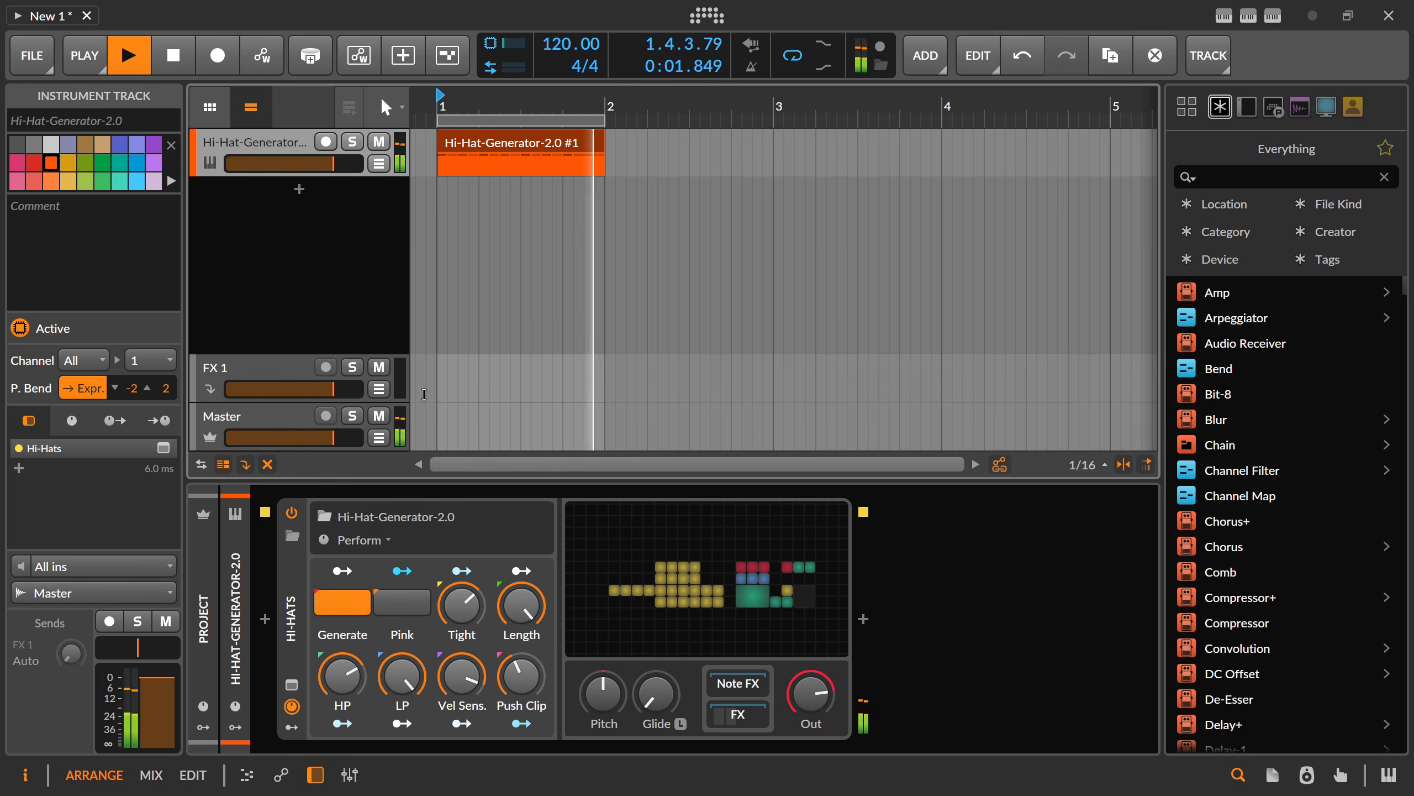
key(space)
key(space)
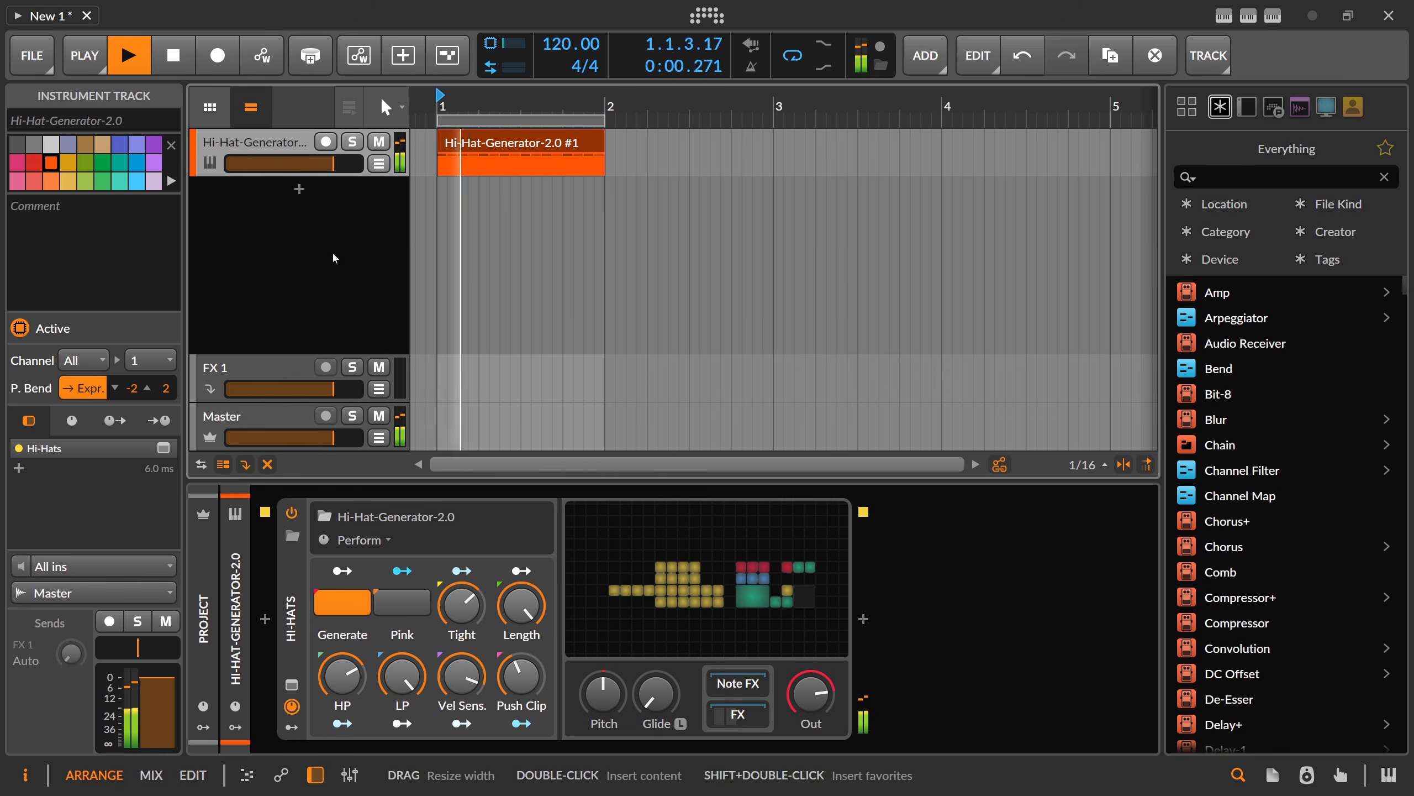
key(space)
Add a muted, record-armed audio track below the hi-hat track, taking its input from Hi-Hat-Generator-2.0 (POST)
right_click(253, 208)
click(279, 243)
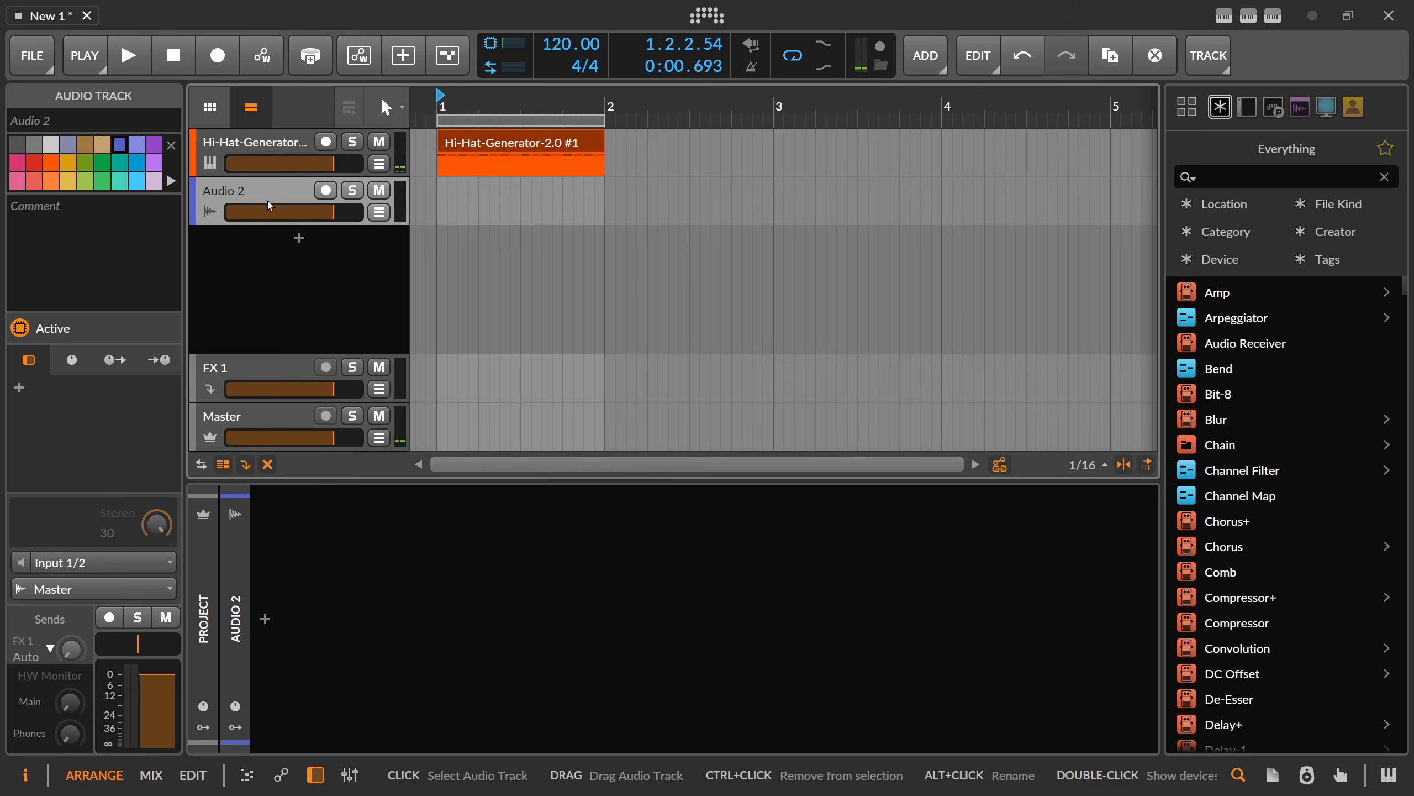
click(379, 190)
click(326, 190)
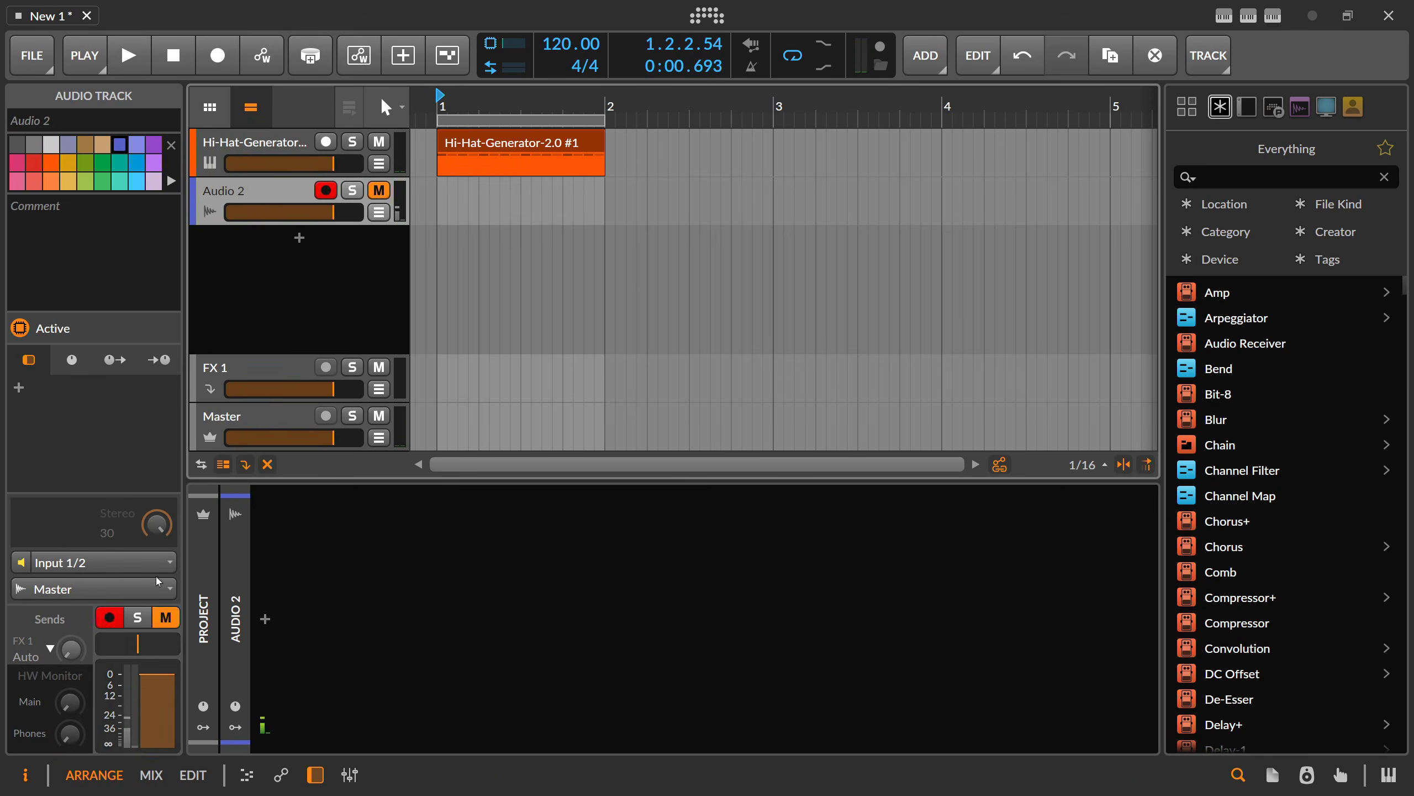
click(157, 562)
mouse_move(167, 689)
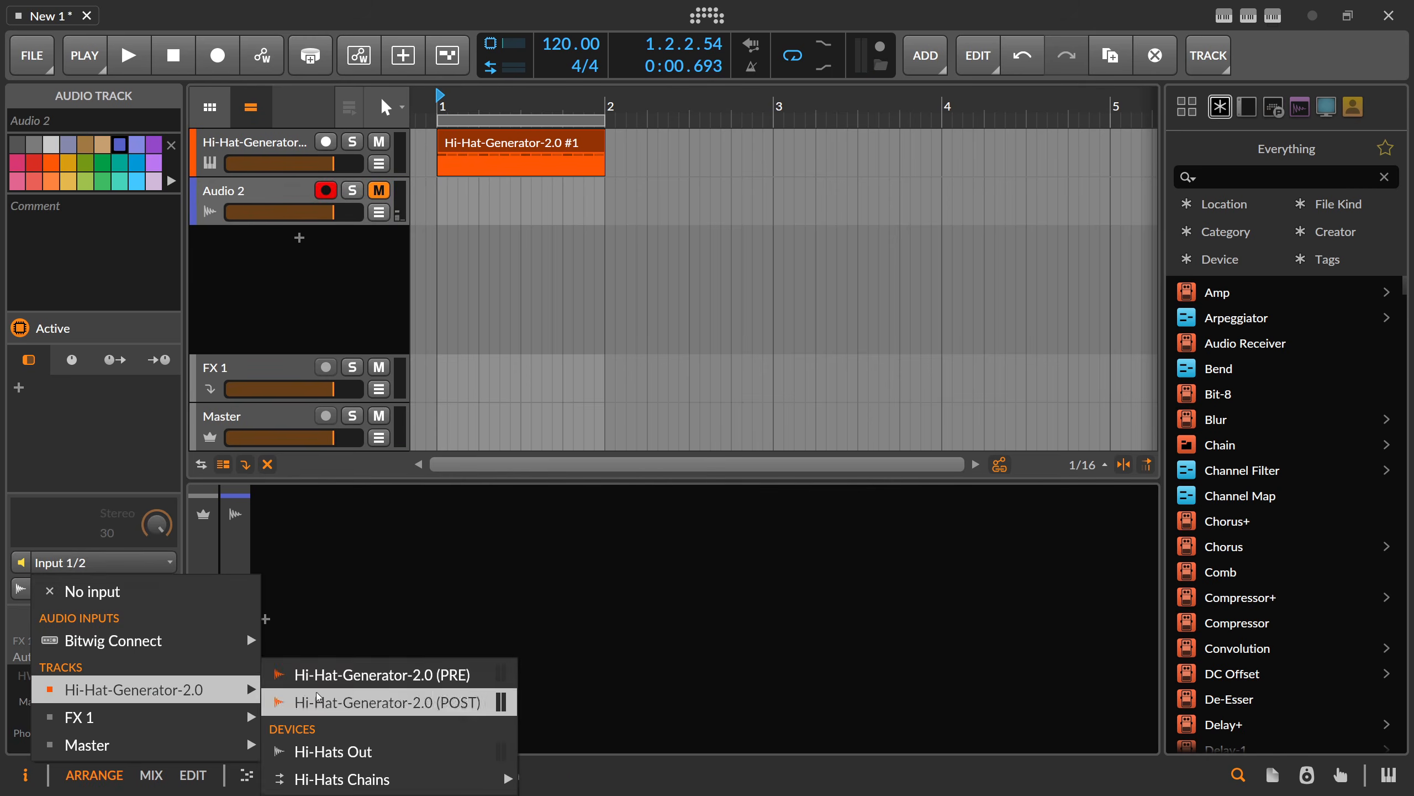
click(319, 701)
Show the clip launcher beside the arranger and record the hi-hat output into Audio 2's Scene 1 slot
click(350, 107)
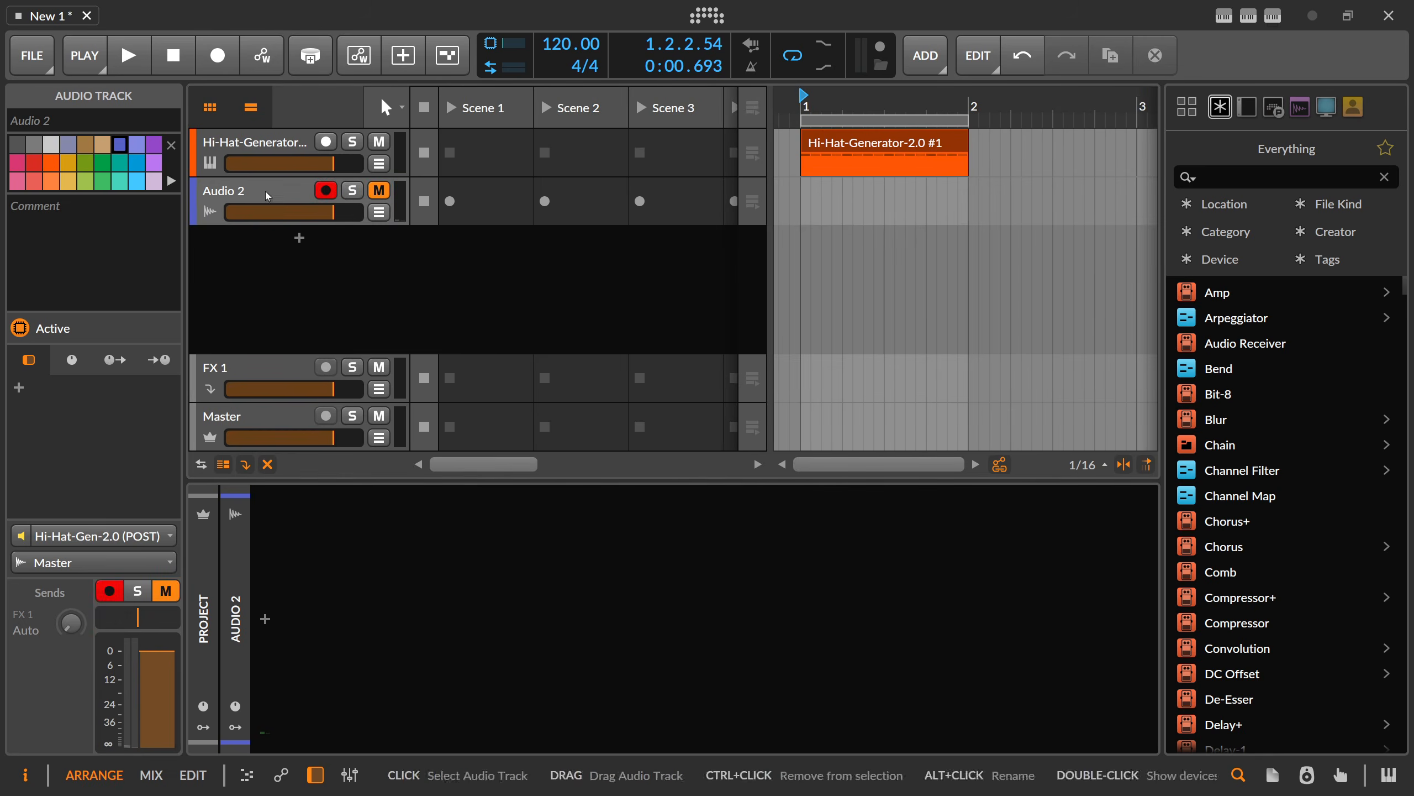
click(449, 203)
click(449, 207)
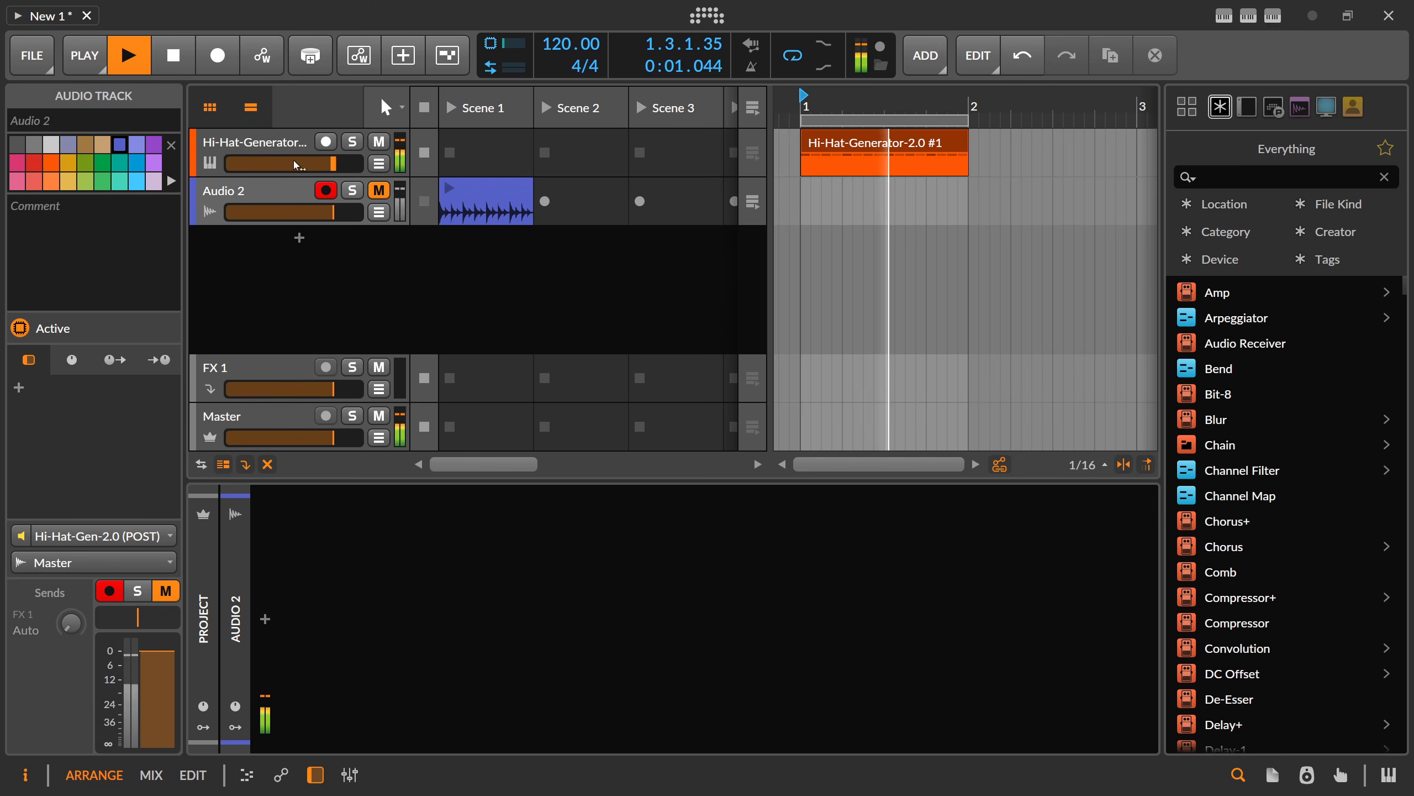
Generate a new hi-hat sound and record it into Audio 2's Scene 2 slot, stopping the recording when done
click(267, 145)
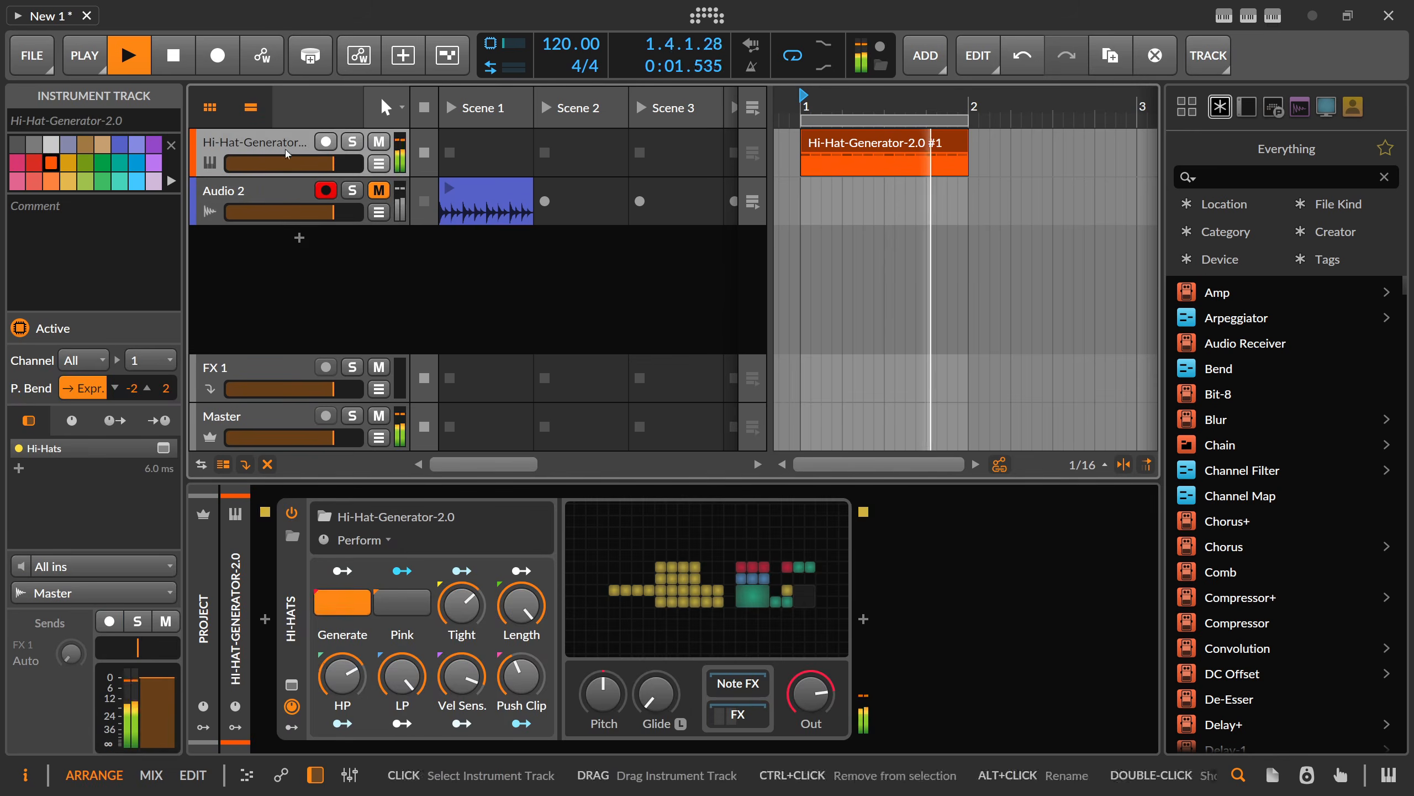
click(349, 606)
click(348, 606)
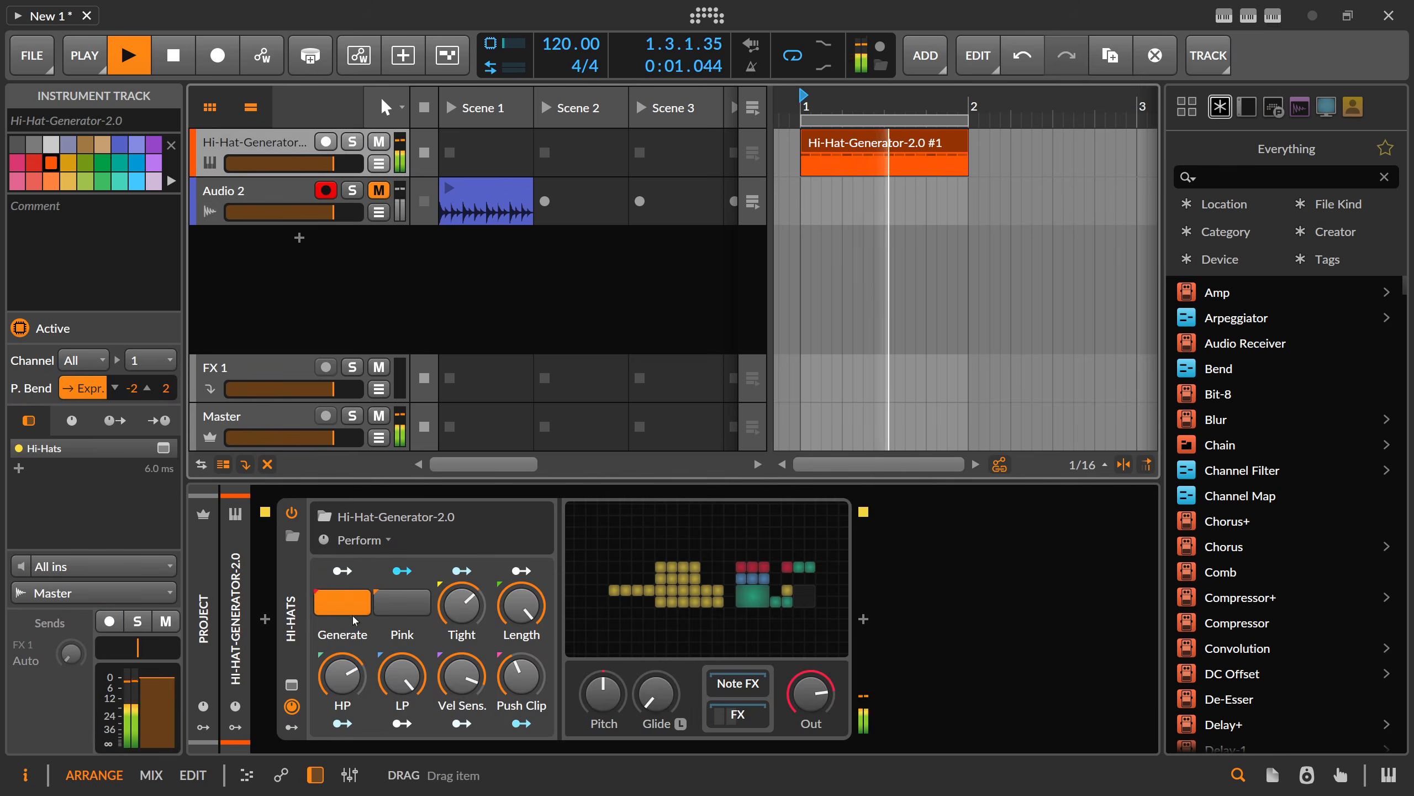
click(553, 207)
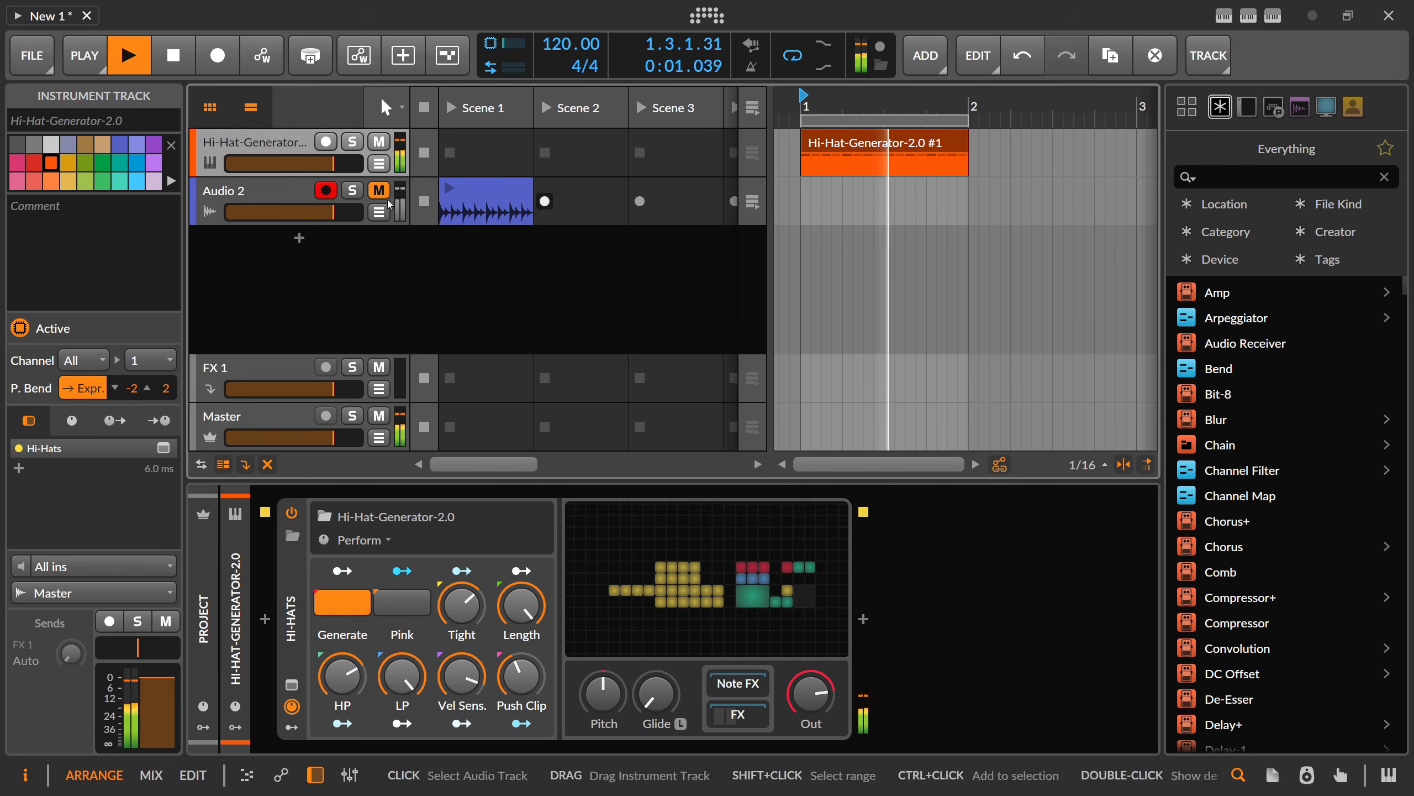
click(426, 203)
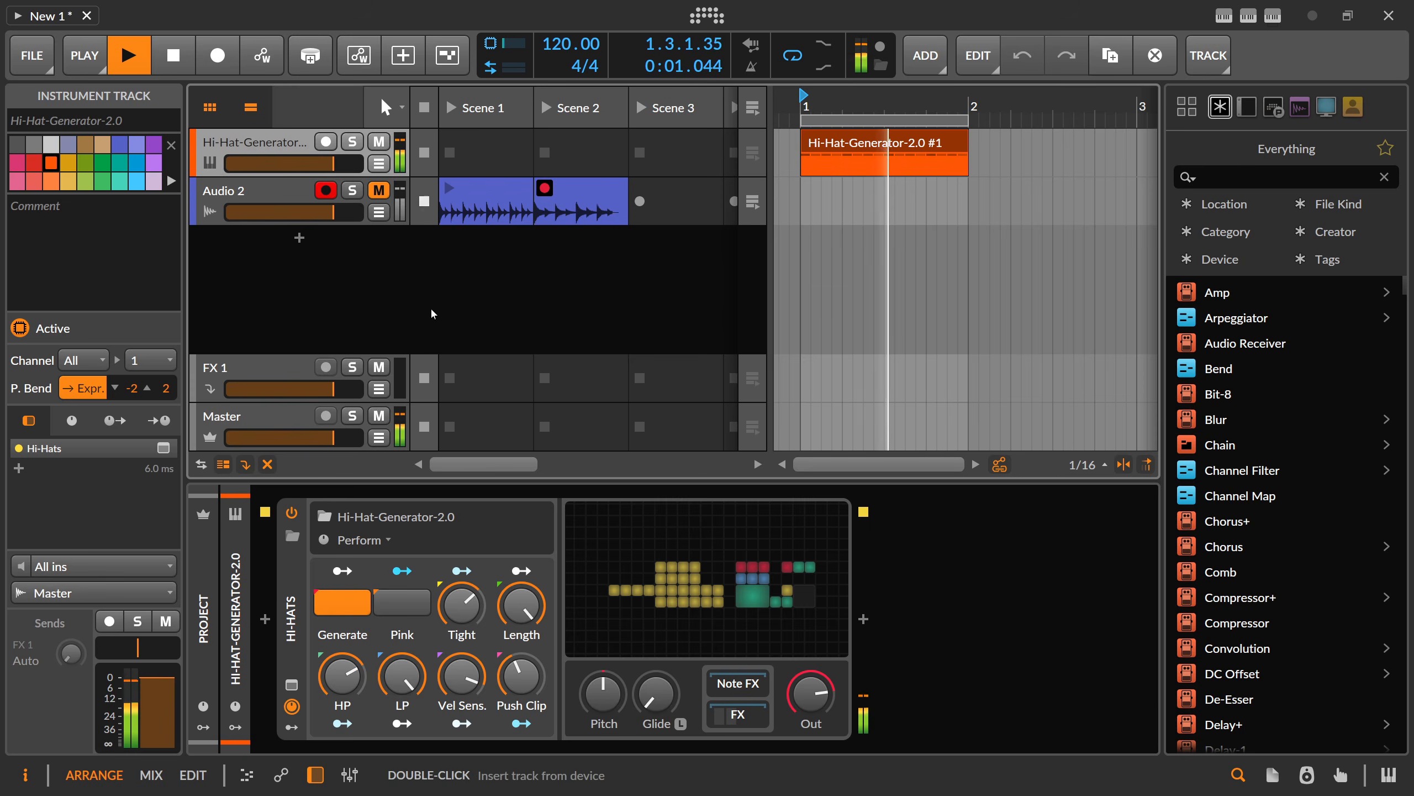
Mute the Hi-Hat-Generator-2.0 track, and disarm and unmute Audio 2
click(378, 142)
click(326, 190)
click(378, 190)
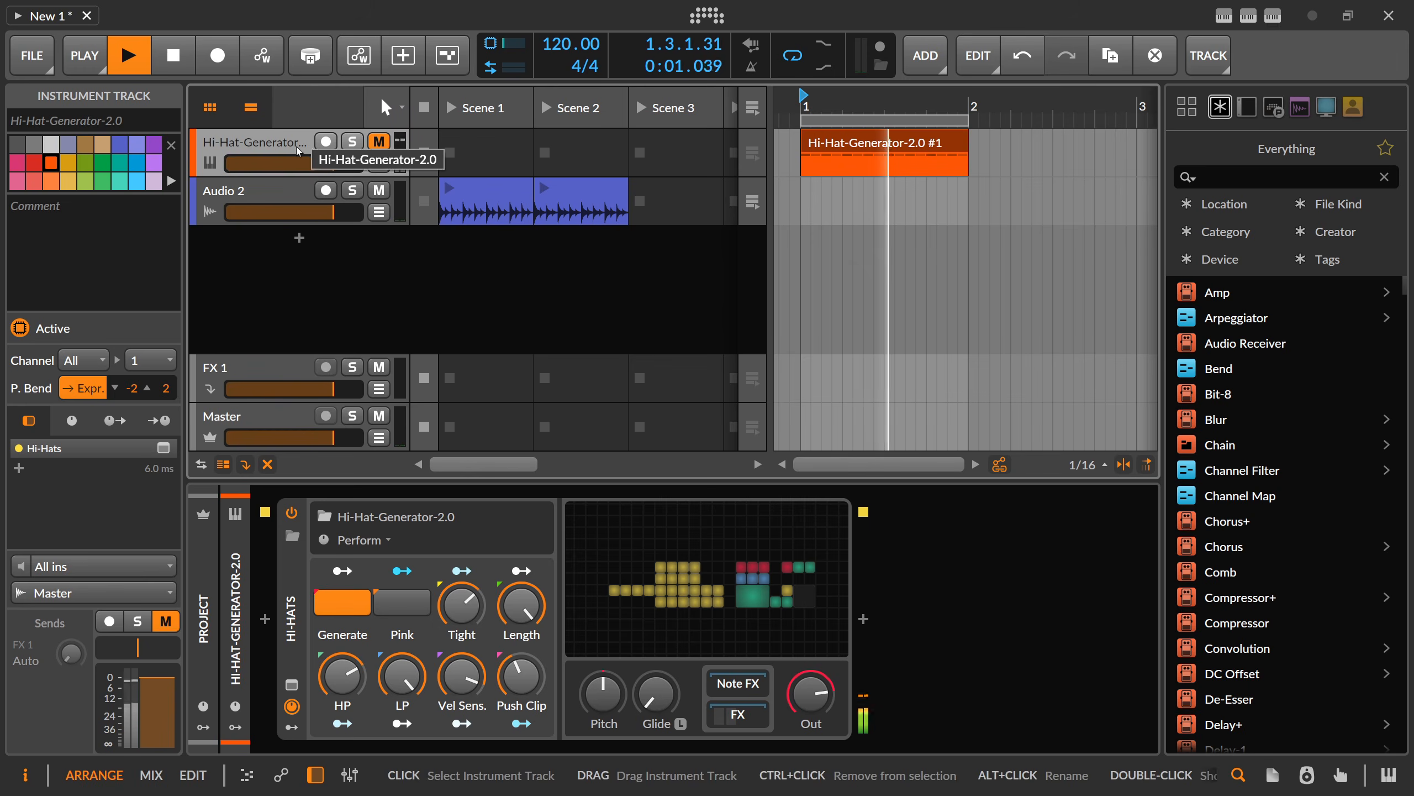
Delete the Hi-Hat-Generator-2.0 track and undo the deletion
key(Delete)
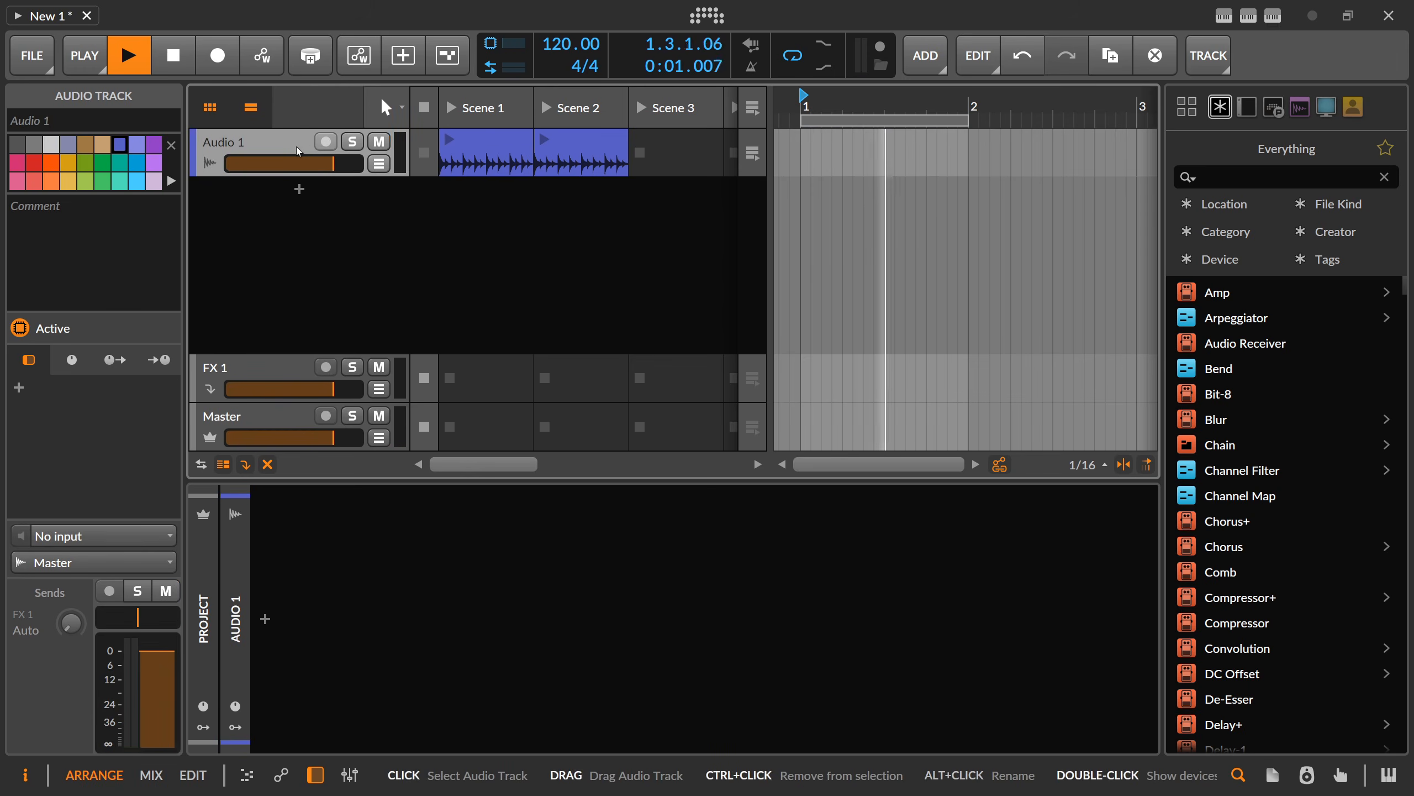
key(ctrl+z)
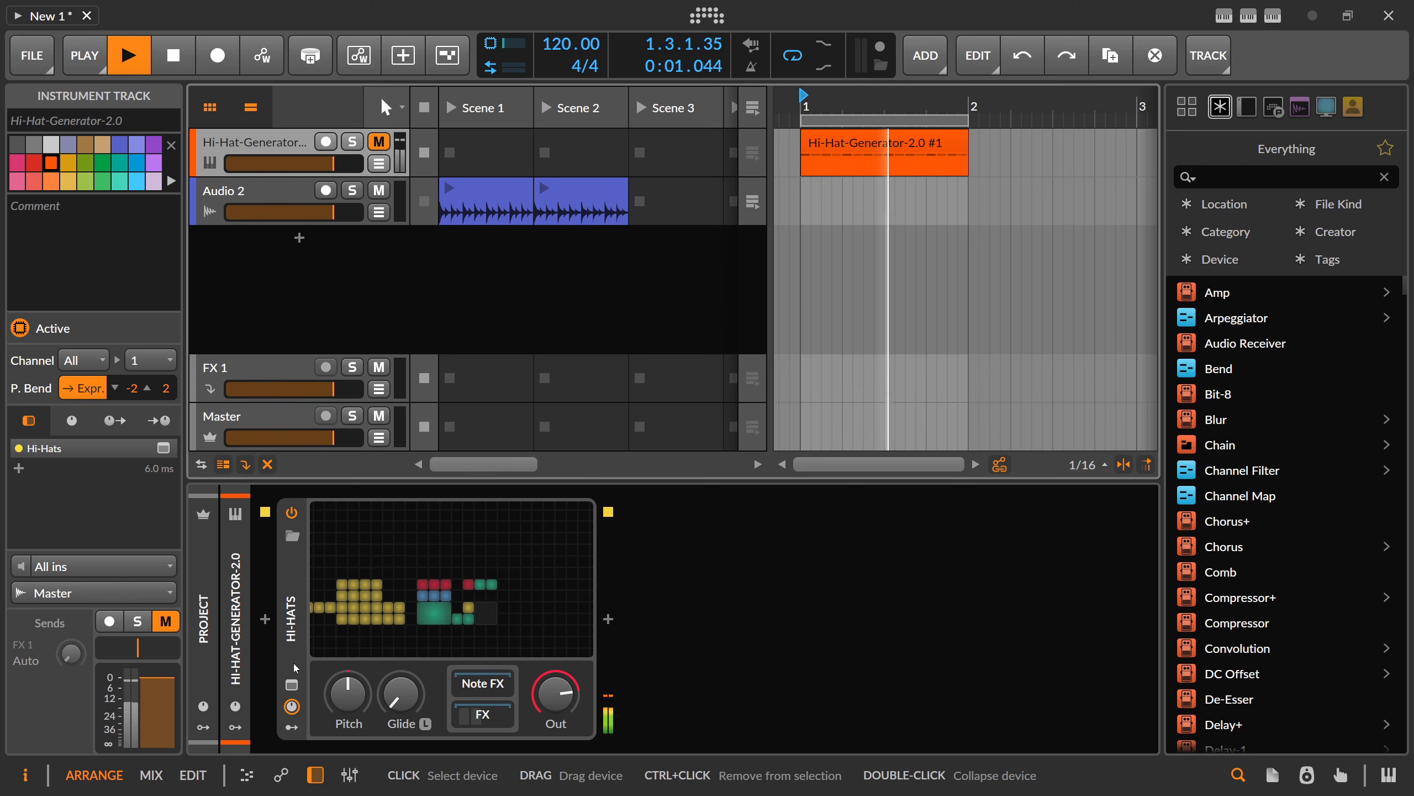
Show the Hi-Hats device's remote controls, look briefly at its modulators, and collapse the device body
click(291, 707)
click(292, 727)
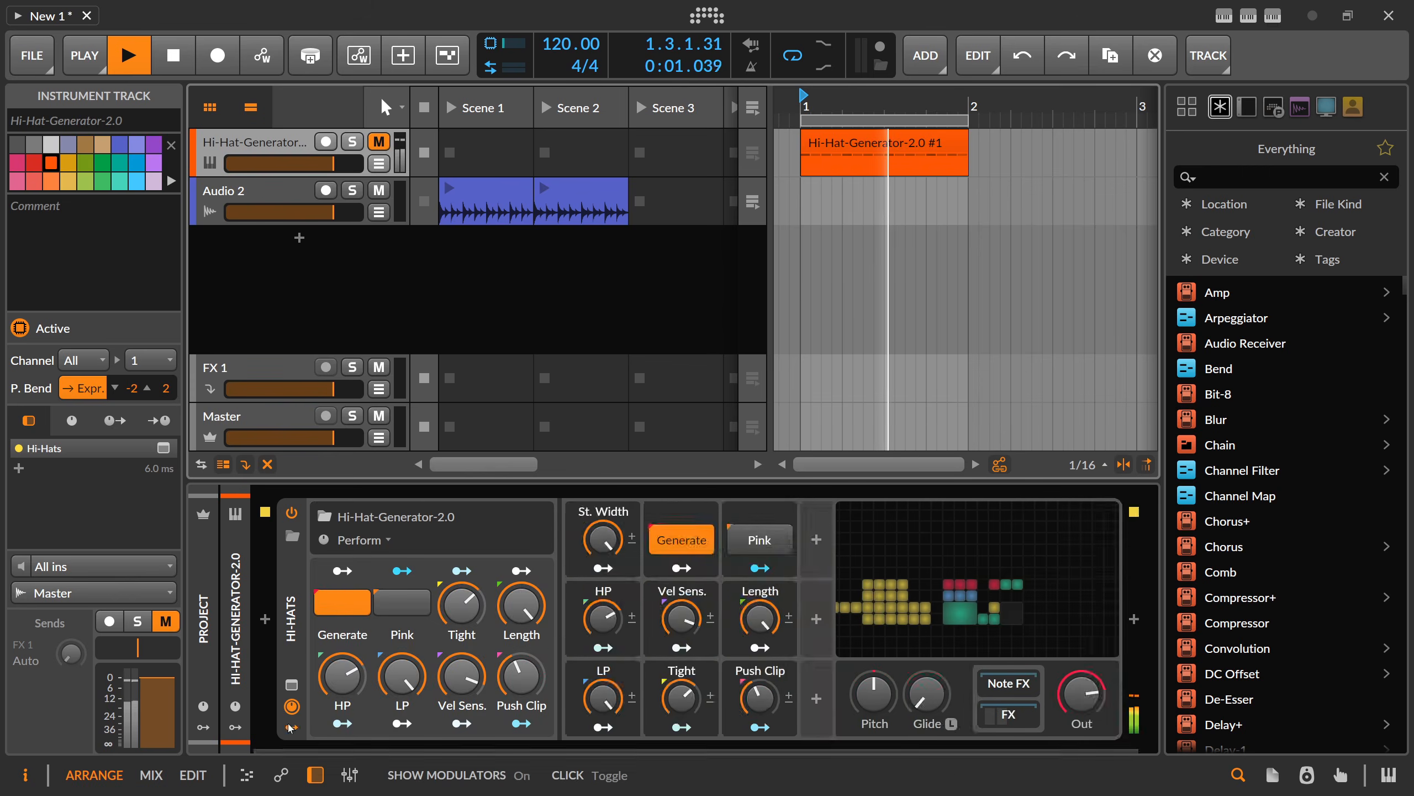
click(292, 727)
double_click(299, 660)
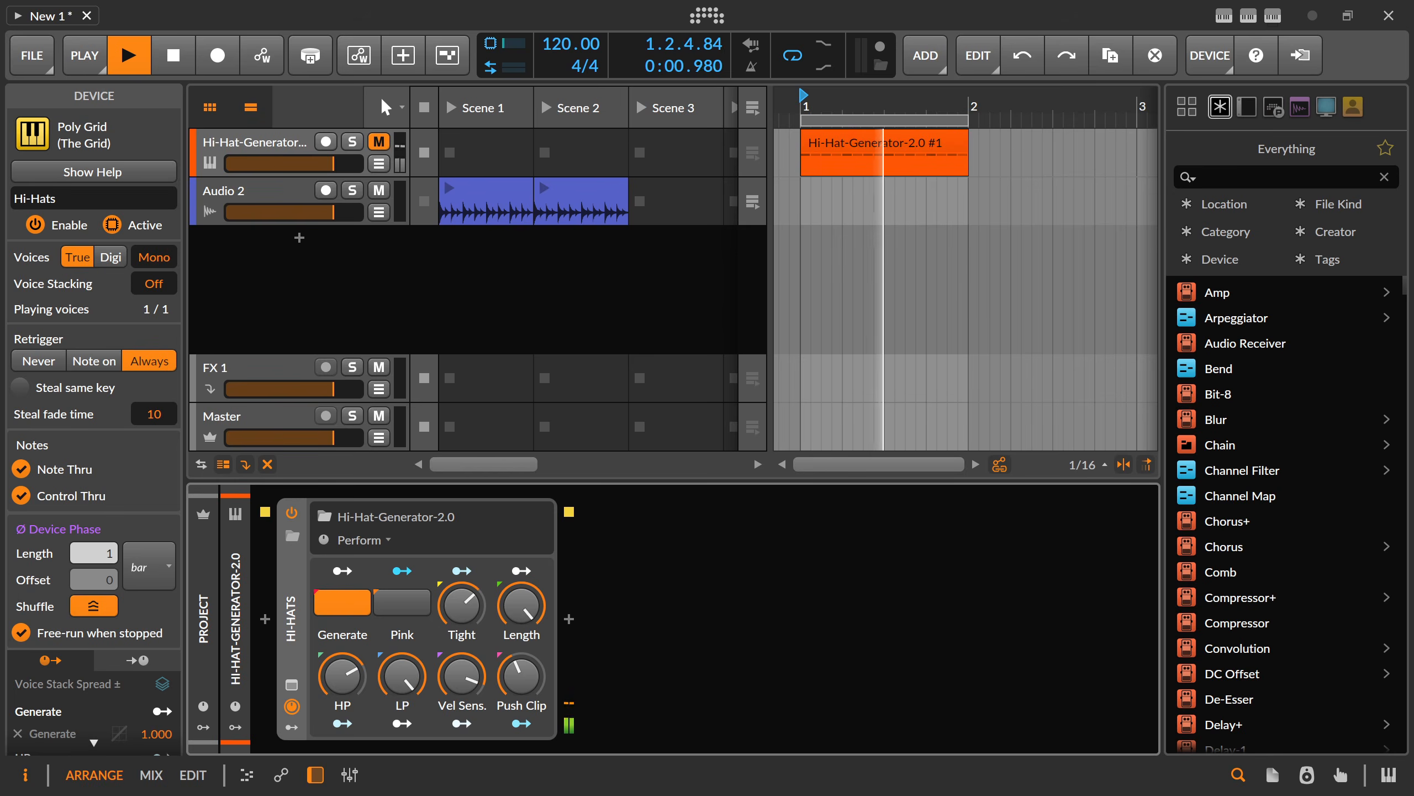
Switch to Firefox to read the full Hi-Hat-Generator-2.0 description on the Polarity Dispenser page, and return to Bitwig
key(alt+Tab)
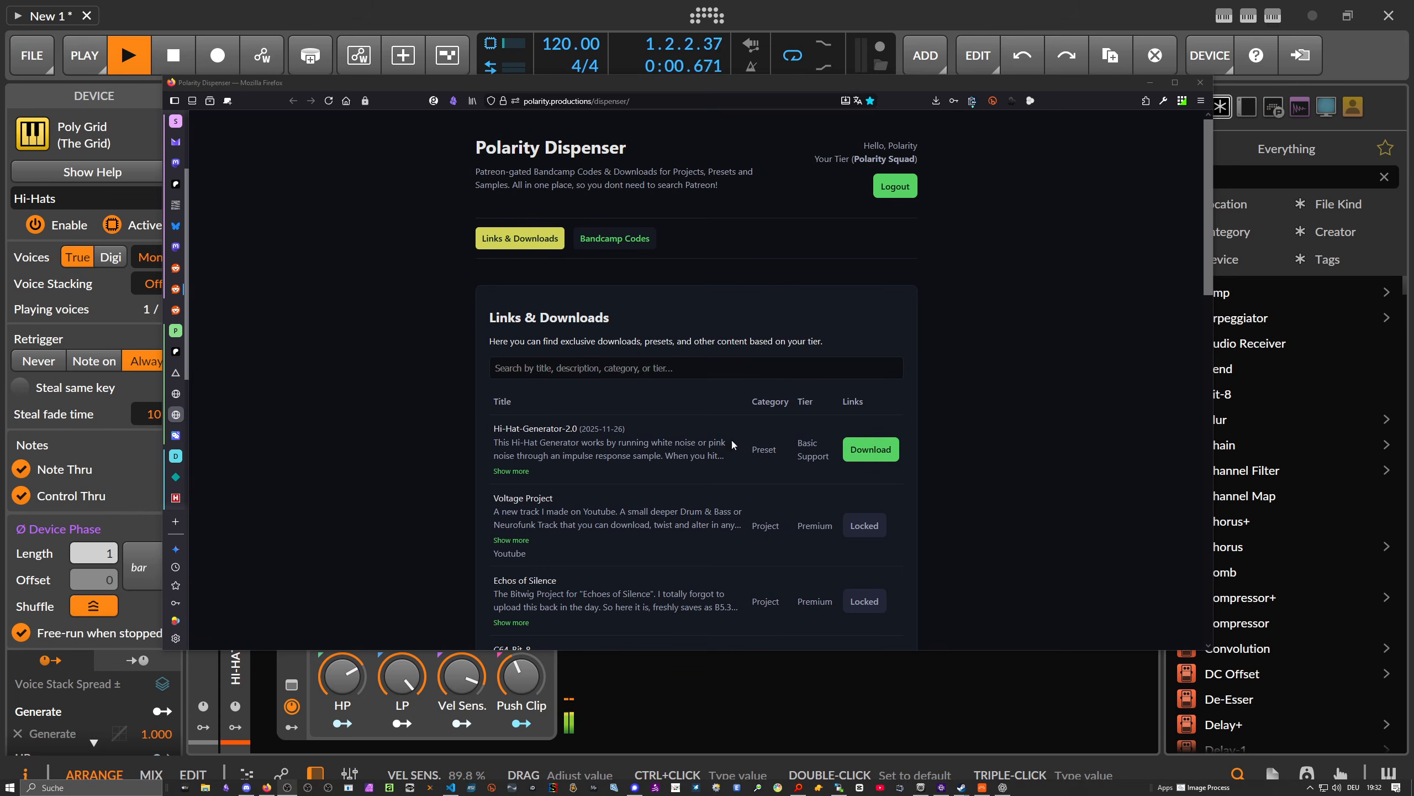
click(521, 471)
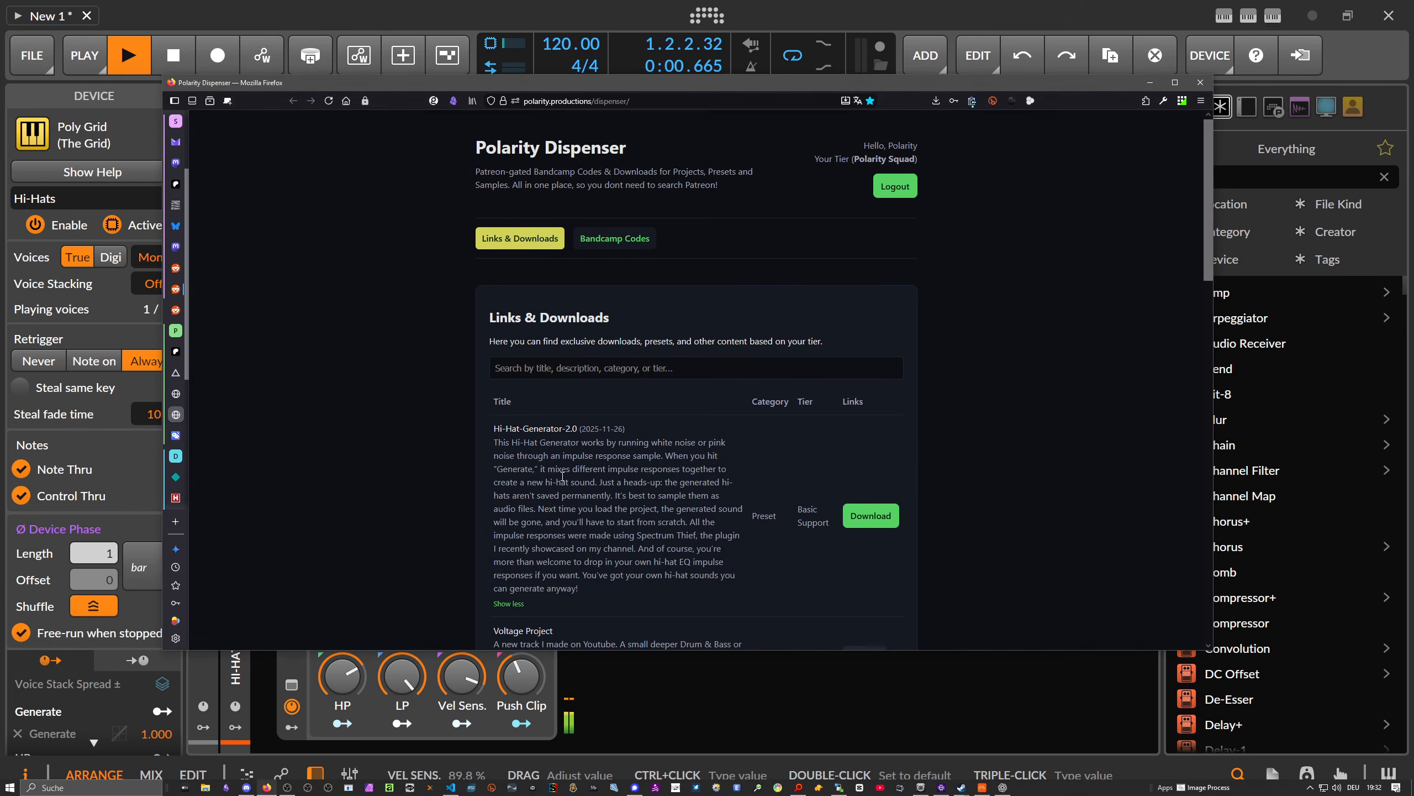
scroll(535, 518, down, 1)
click(510, 547)
scroll(757, 469, up, 1)
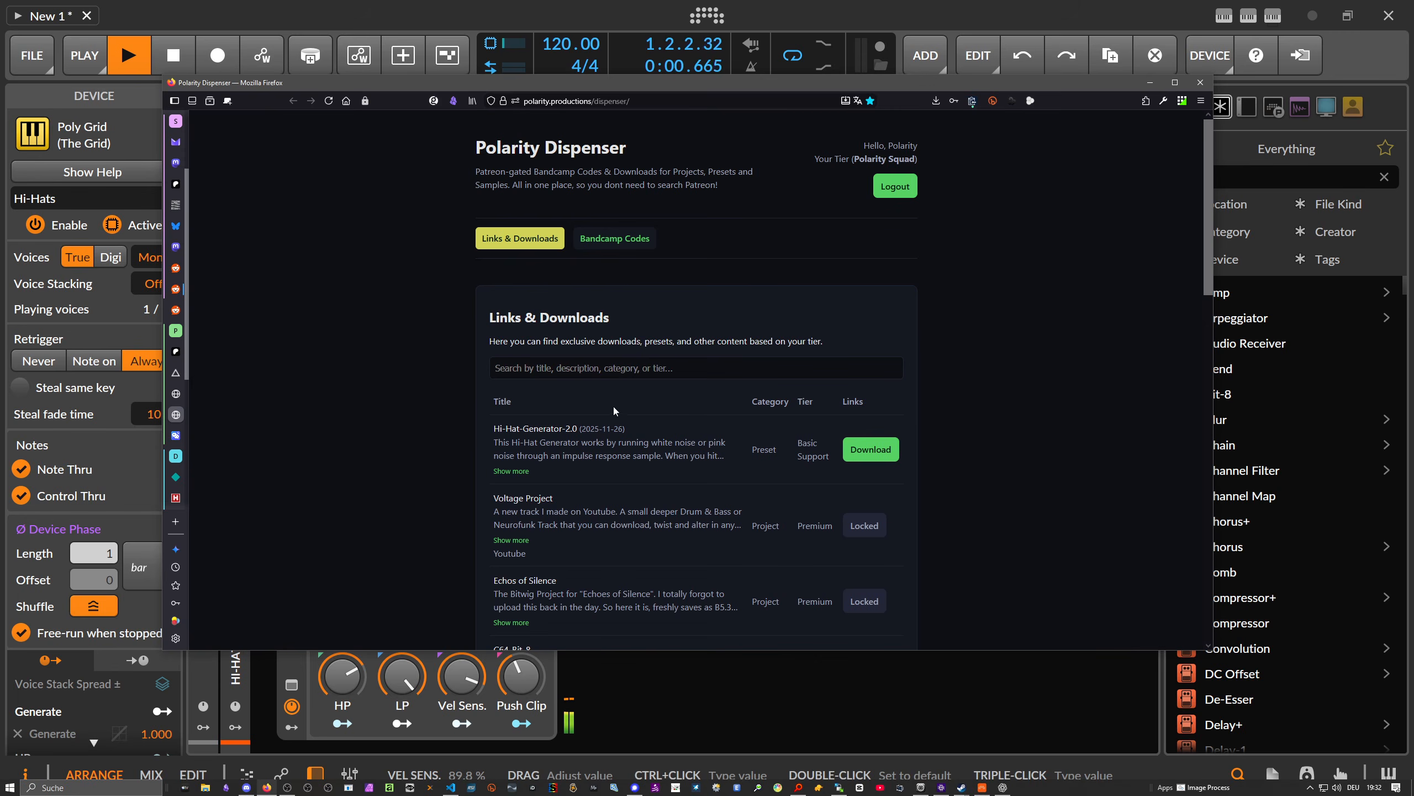
click(526, 5)
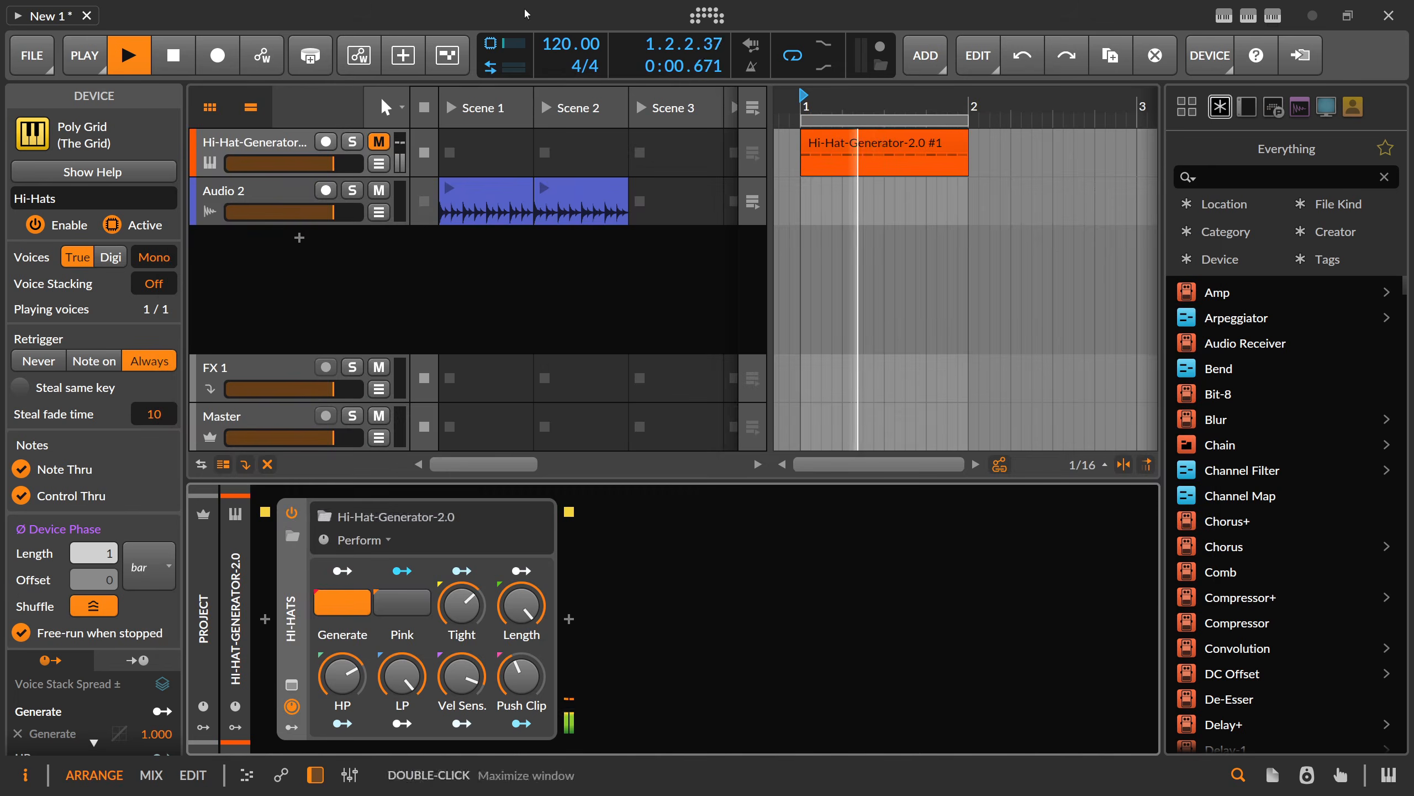